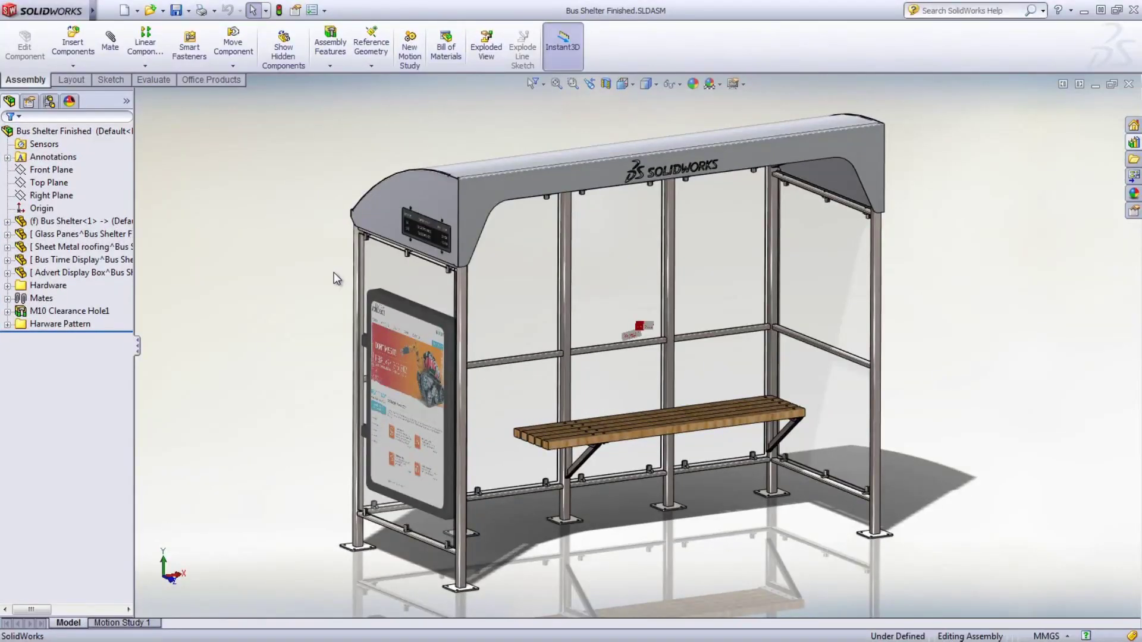
Switch from the assembly to Bus Shelter_Demo.SLDPRT using the Ctrl+Tab document switcher.
key("ctrl+Tab")
Start a Weldments Structural Member on the shelter sketch and open the profile Standard list.
left_click(586, 290)
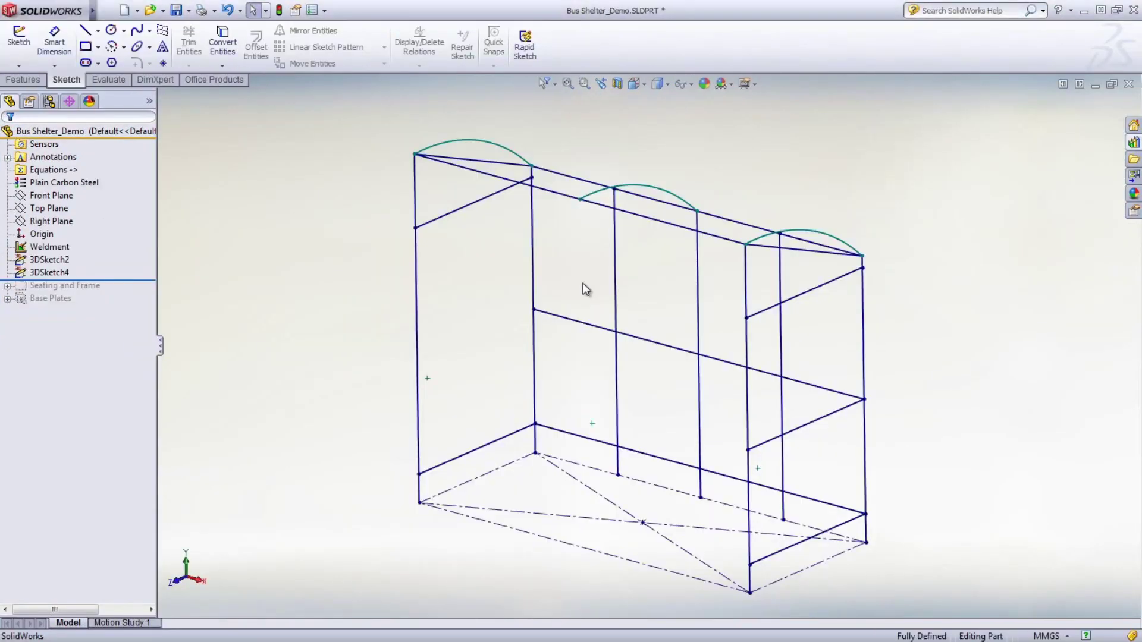
key("s")
left_click(632, 312)
left_click(678, 359)
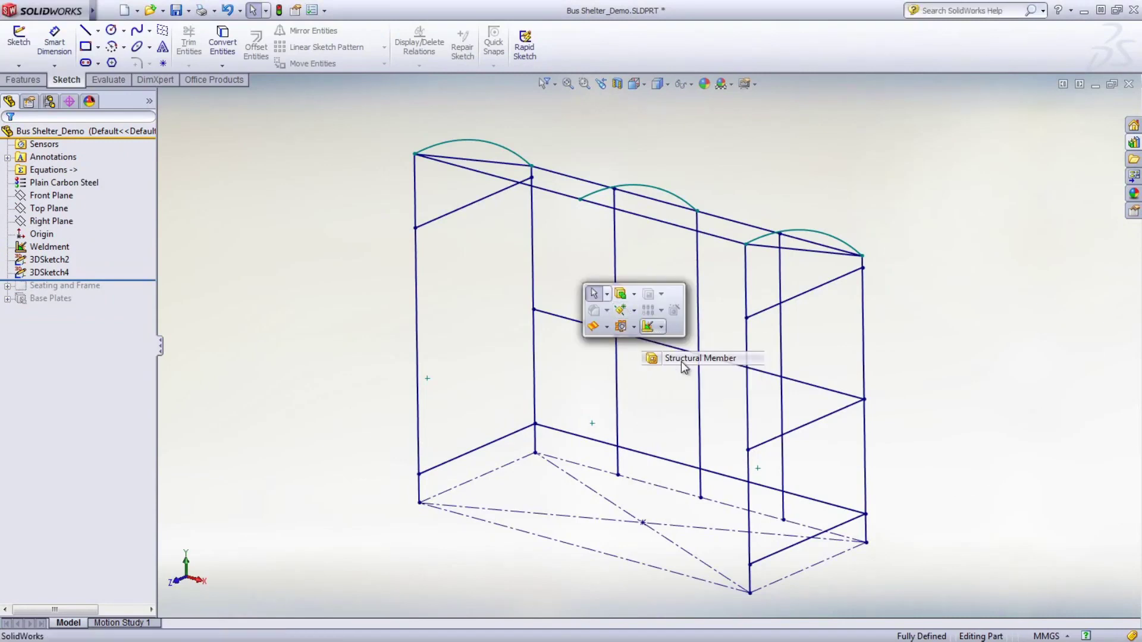
left_click(122, 235)
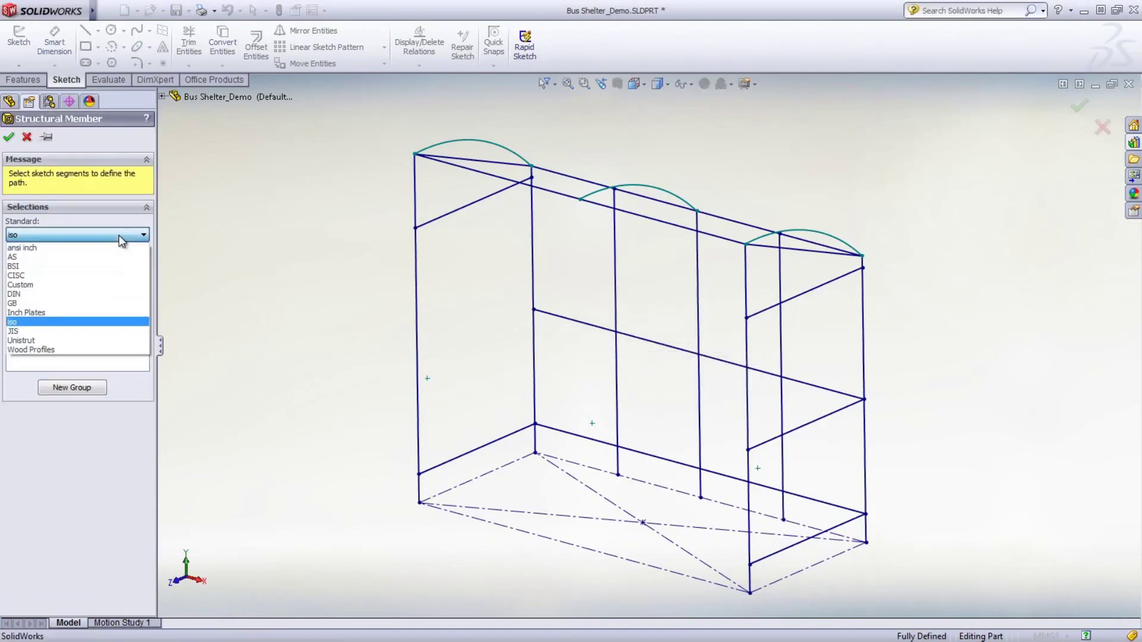
Browse Design Library > SolidWorks Content > Weldments and review the profile Type and Size lists.
left_click(1135, 144)
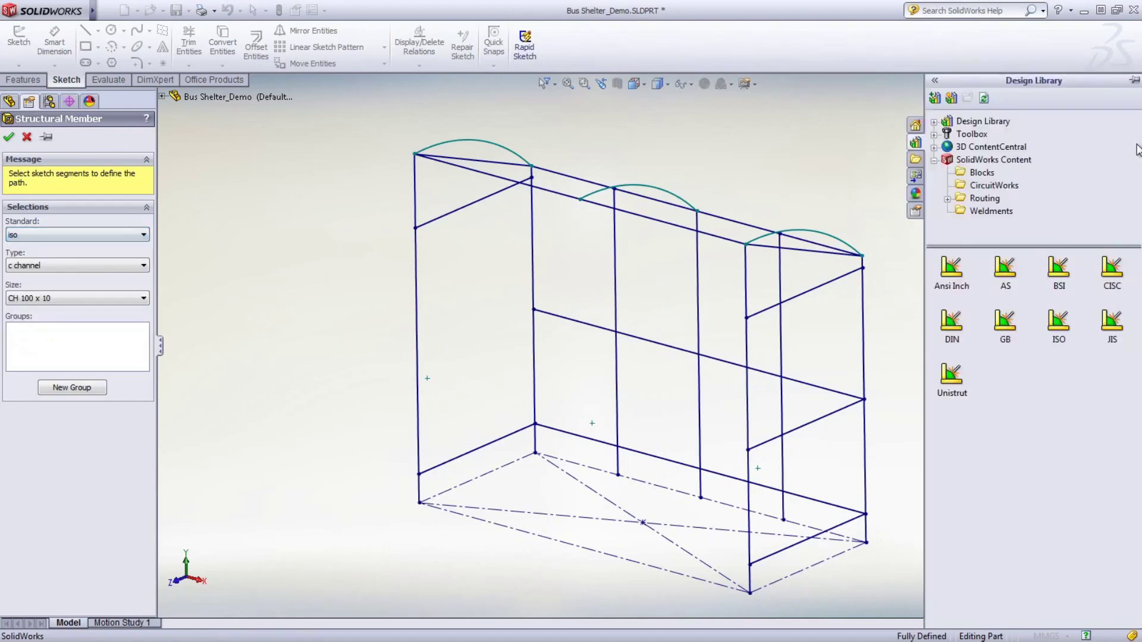
left_click(989, 161)
left_click(979, 212)
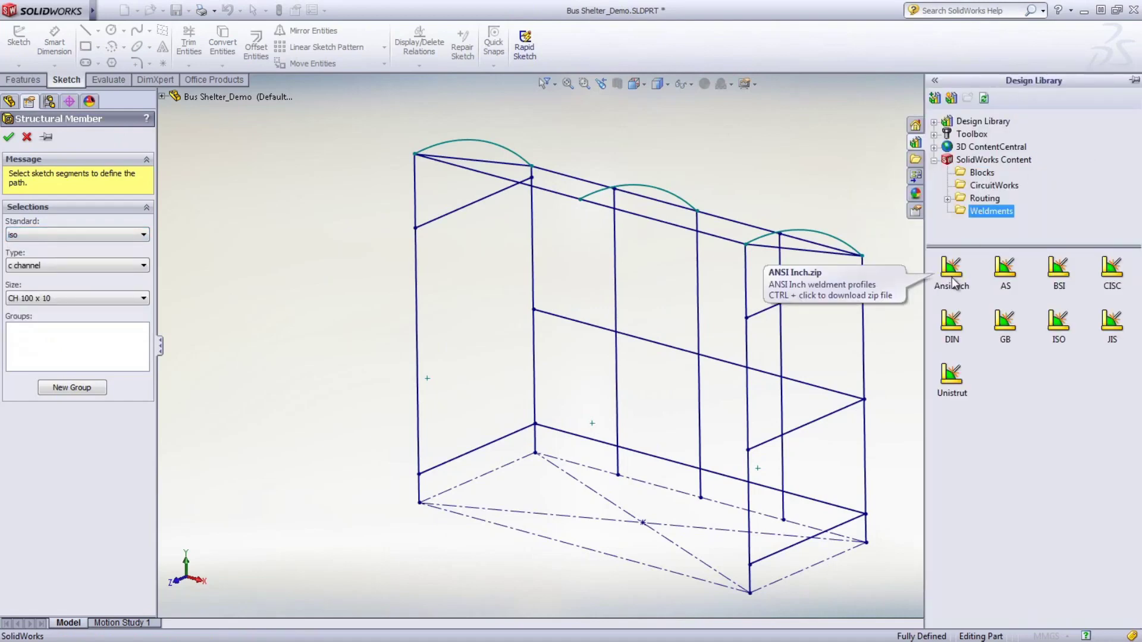
left_click(59, 266)
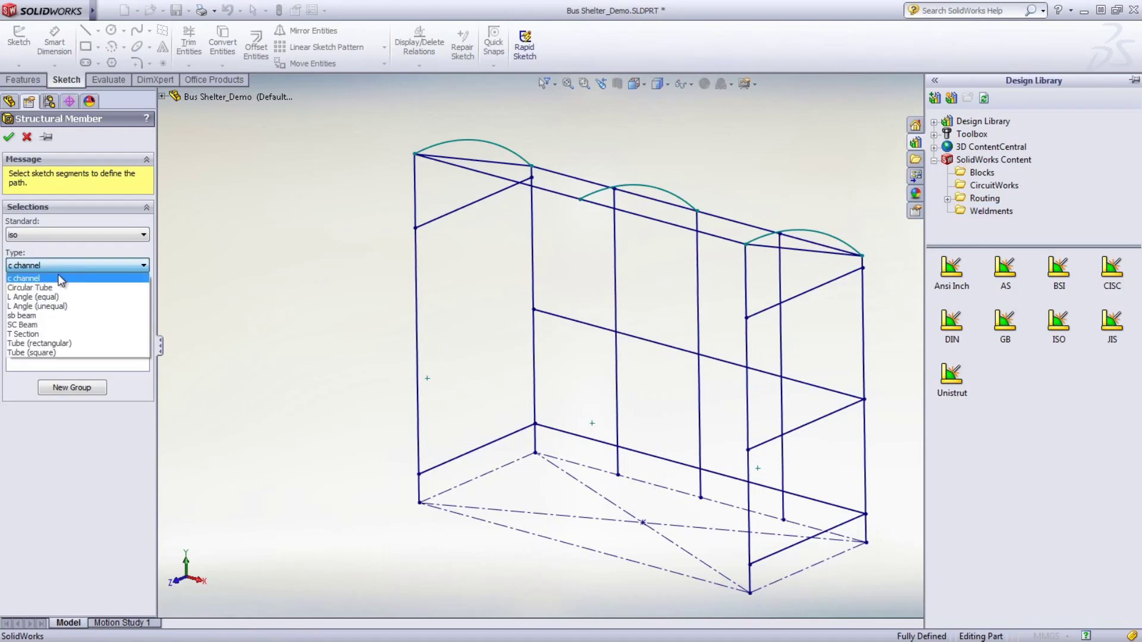
left_click(56, 297)
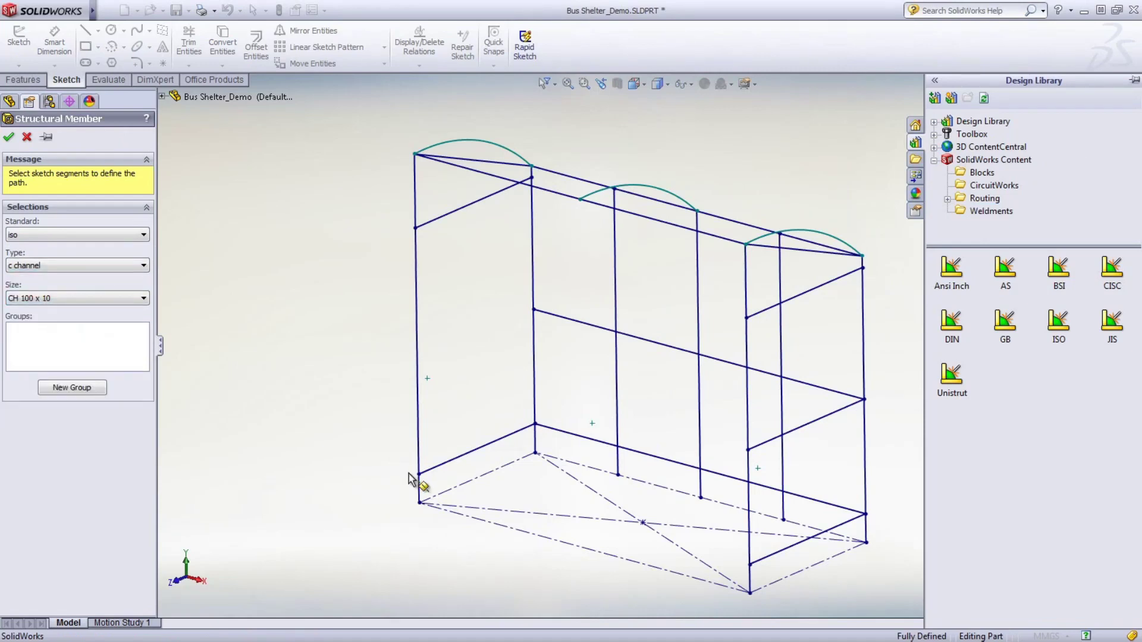
Select the left column, top front beam and right front column as Group1 path segments.
left_click(419, 489)
right_click_drag(421, 490, 434, 491)
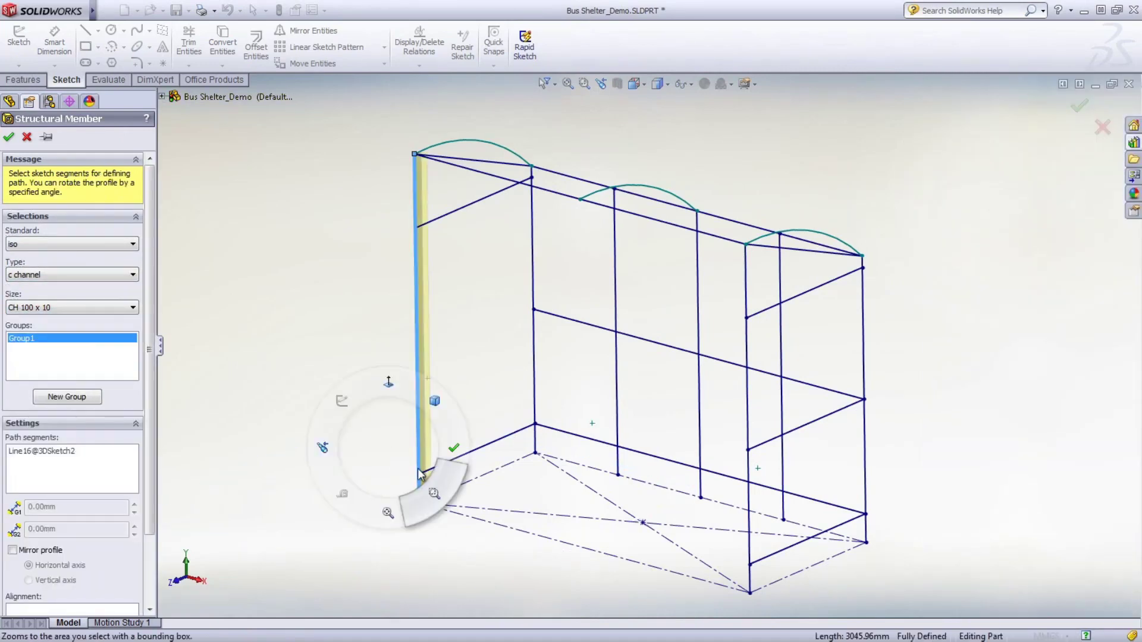
left_click_drag(440, 517, 442, 520)
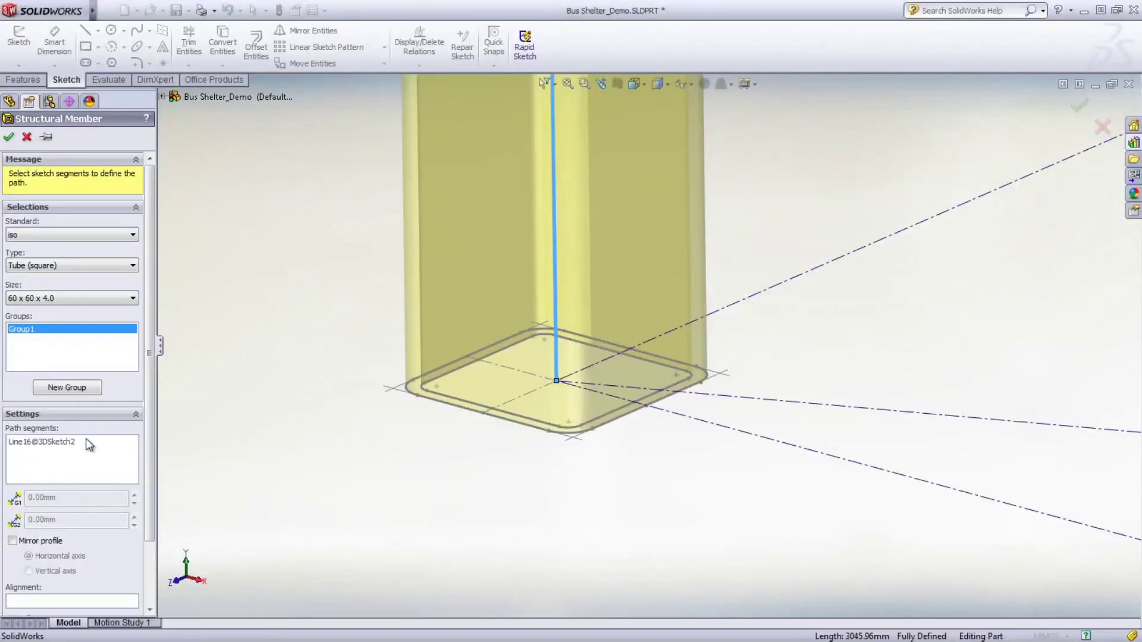
key("f")
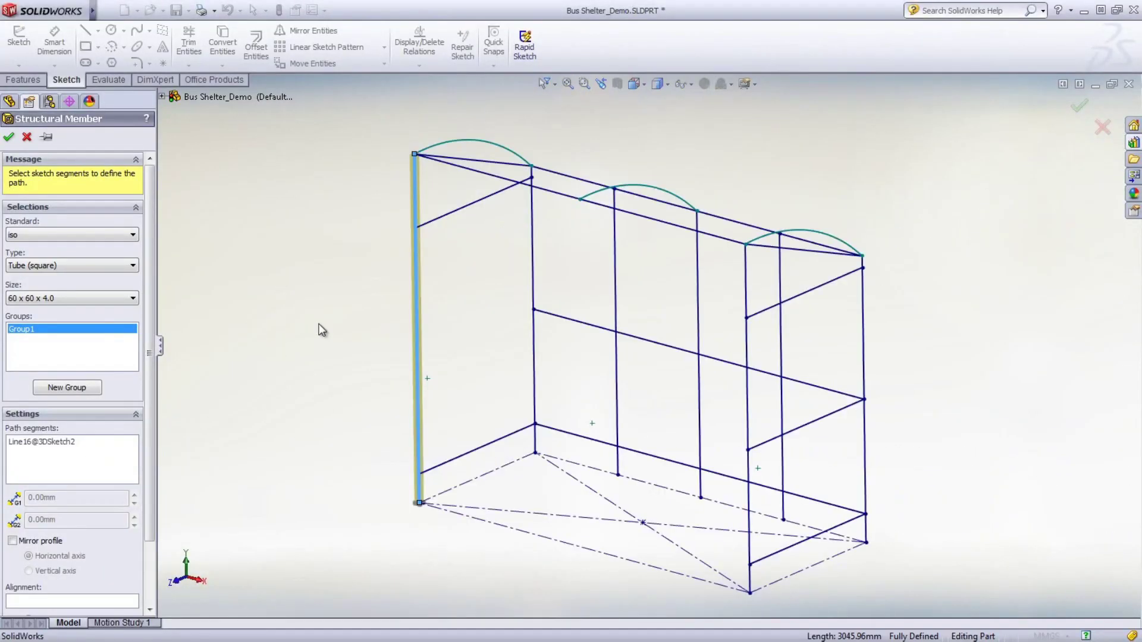
left_click(459, 167)
left_click(747, 302)
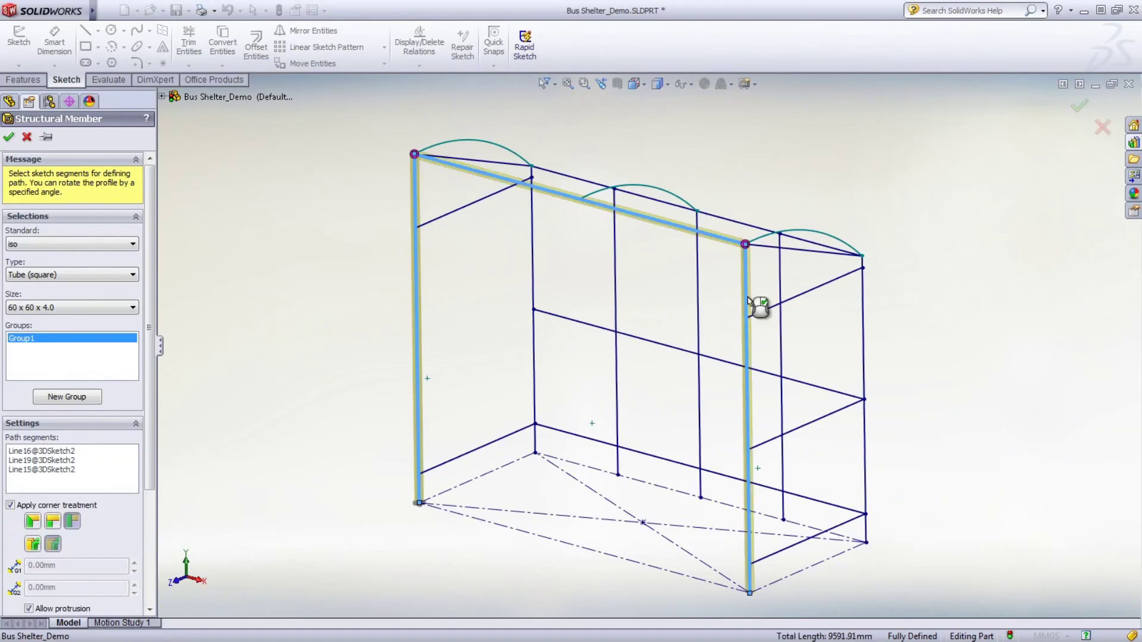
Set the frame corners to end-butt joints with the top beam running over the columns.
left_click_drag(383, 134, 471, 193)
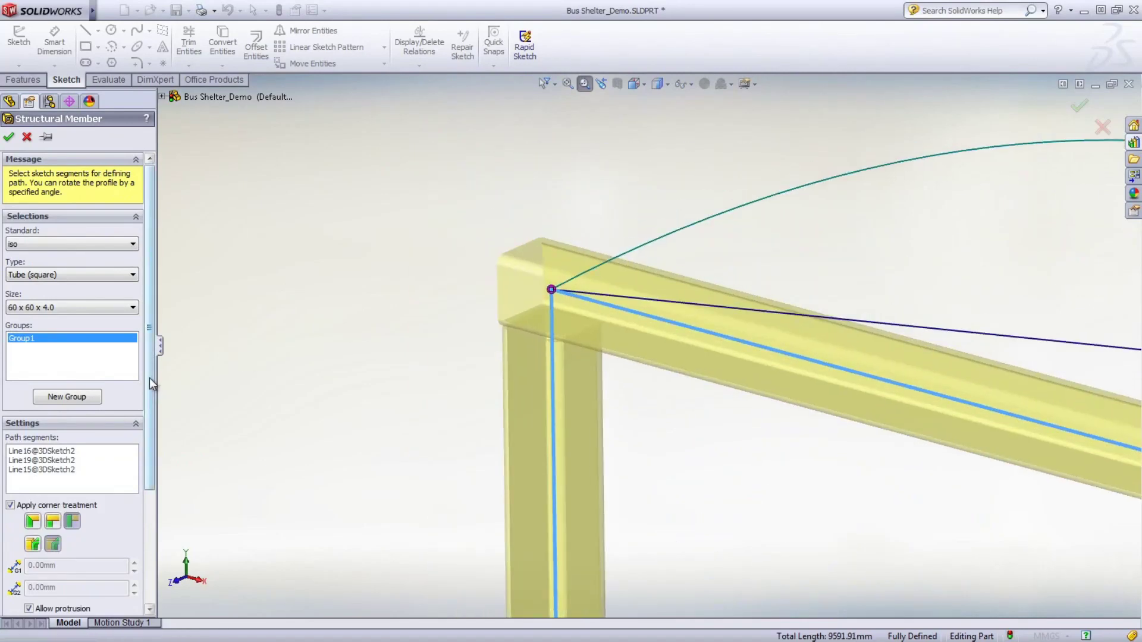
scroll(153, 383, "down", 5)
left_click(36, 381)
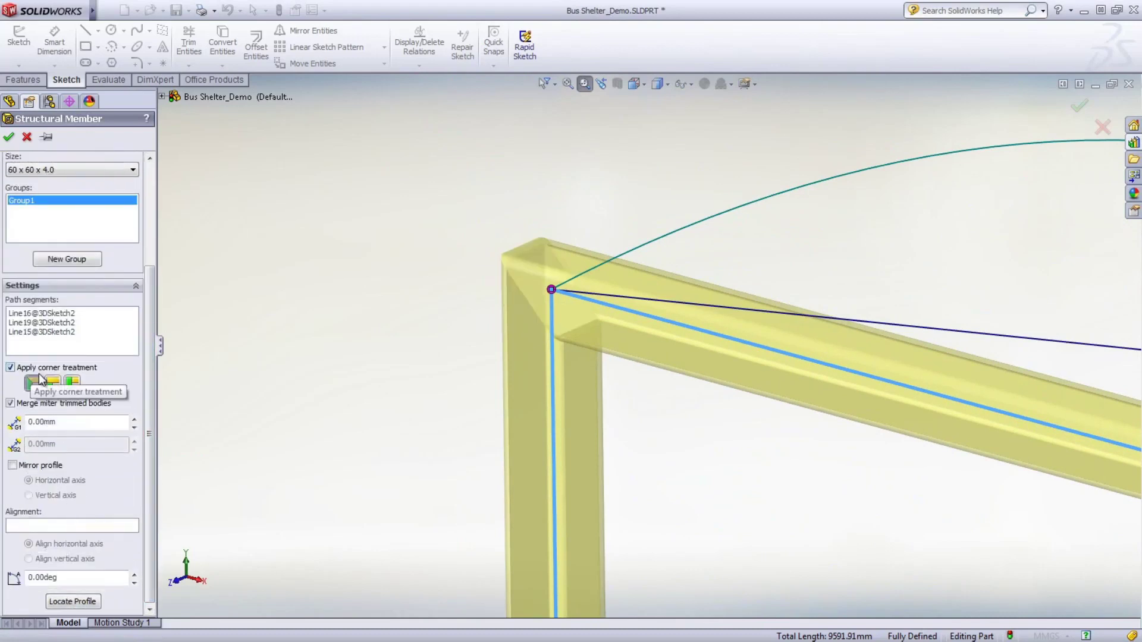
left_click(58, 383)
left_click(72, 385)
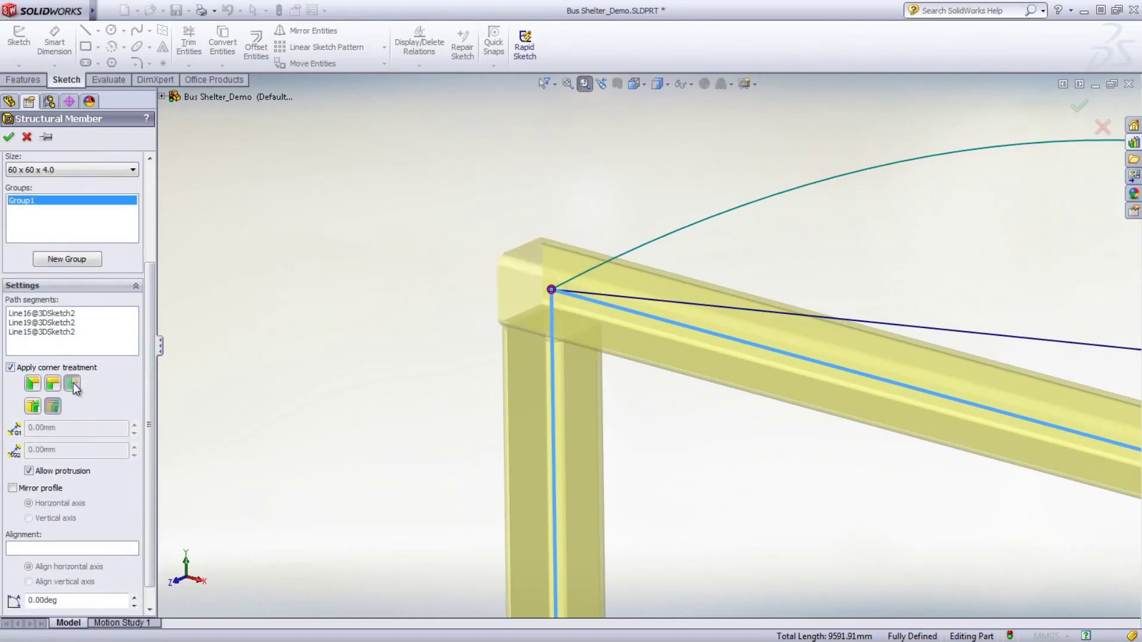
key("f")
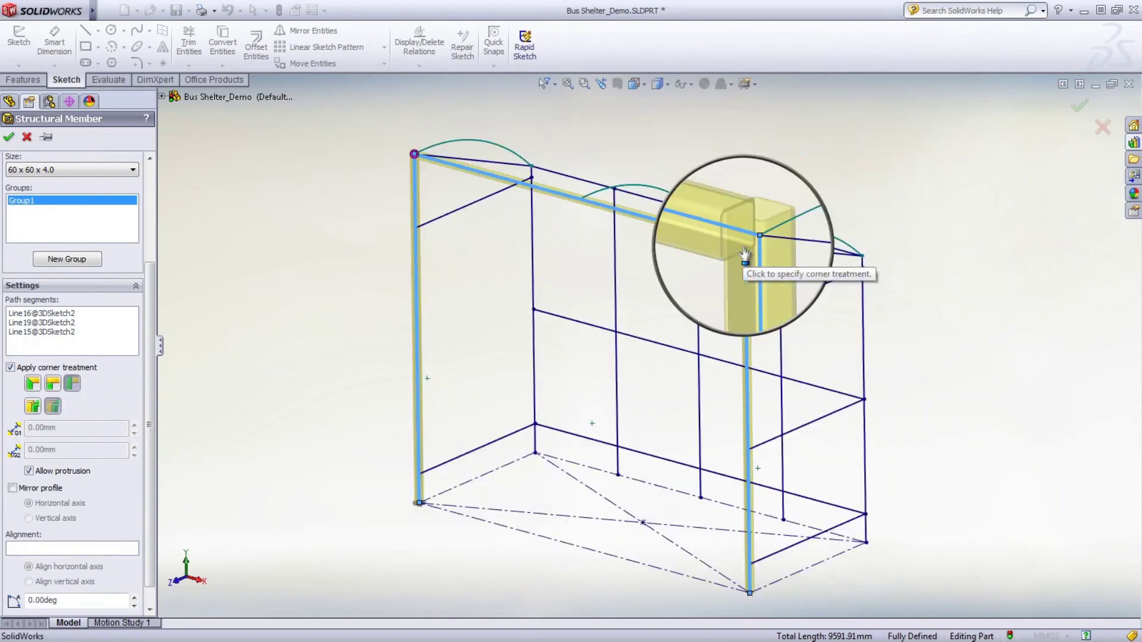
Preview end-miter and end-butt options at the top-right corner, settling on end butt.
left_click(744, 246)
left_click_drag(691, 268, 652, 208)
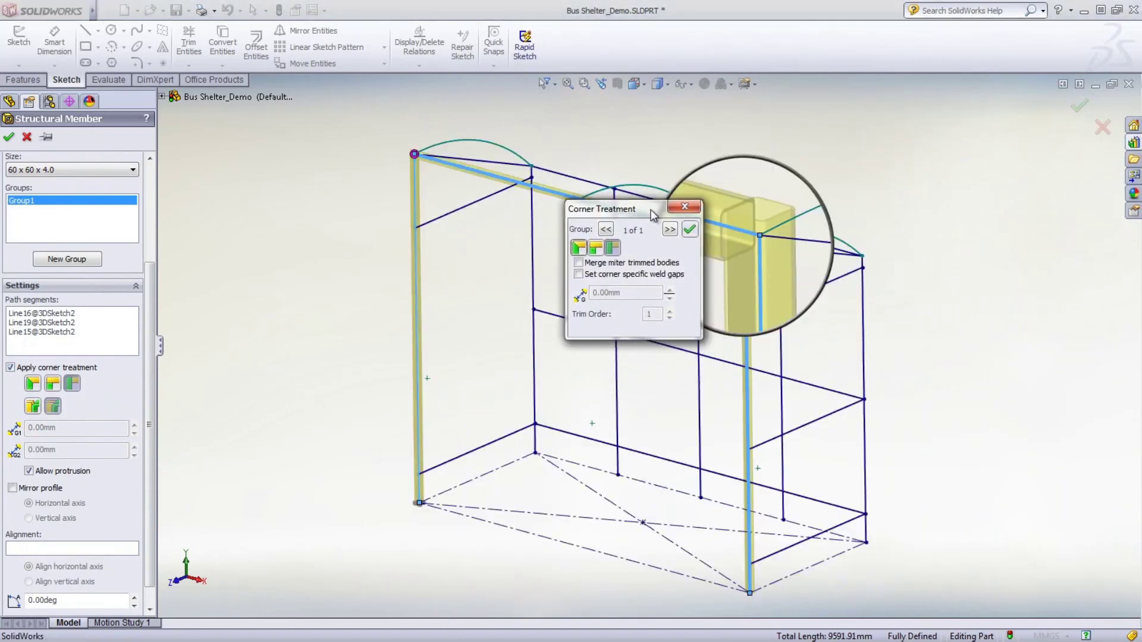
left_click(597, 240)
left_click(577, 246)
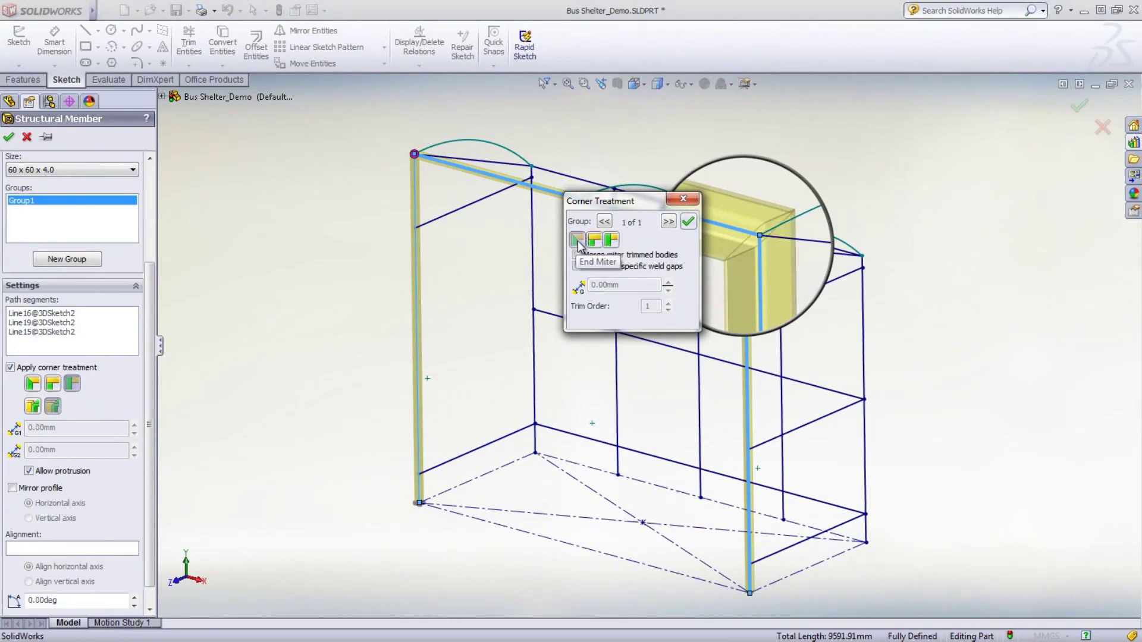
left_click(596, 240)
Give that corner a 10 mm weld gap, confirm it, and create a new member group.
left_click(577, 267)
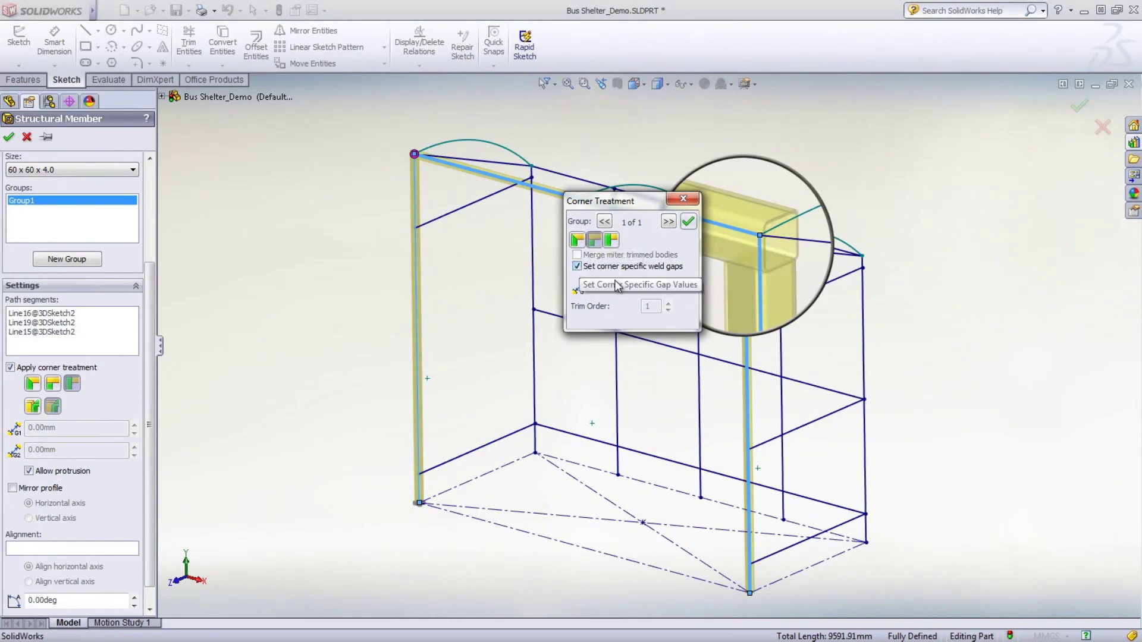
left_click(614, 285)
key("Return")
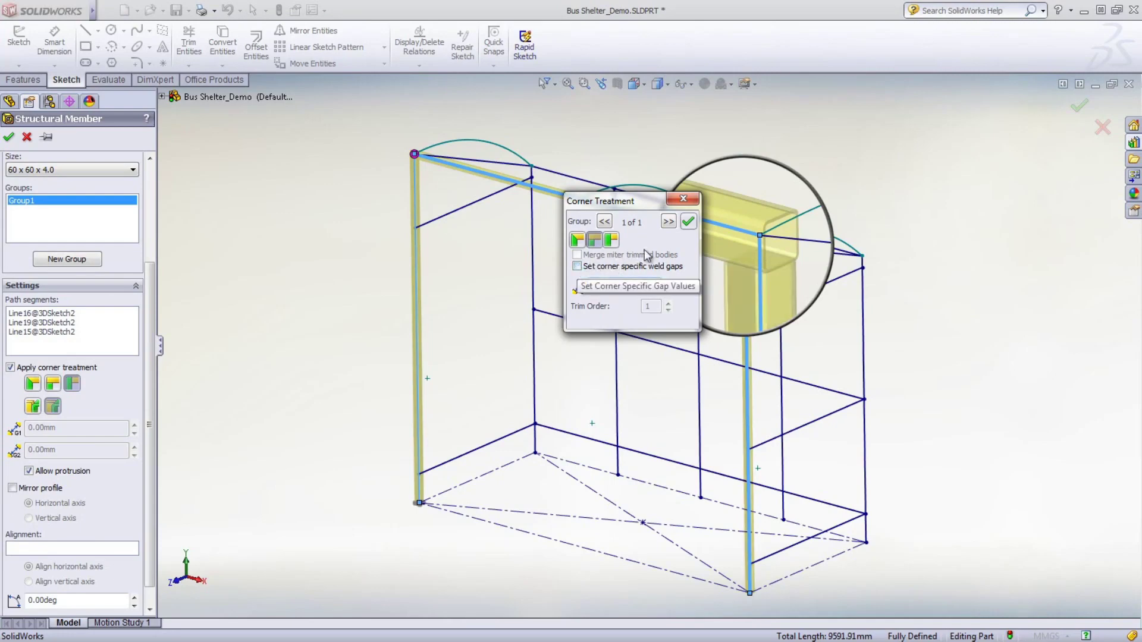
left_click(688, 222)
right_click(659, 254)
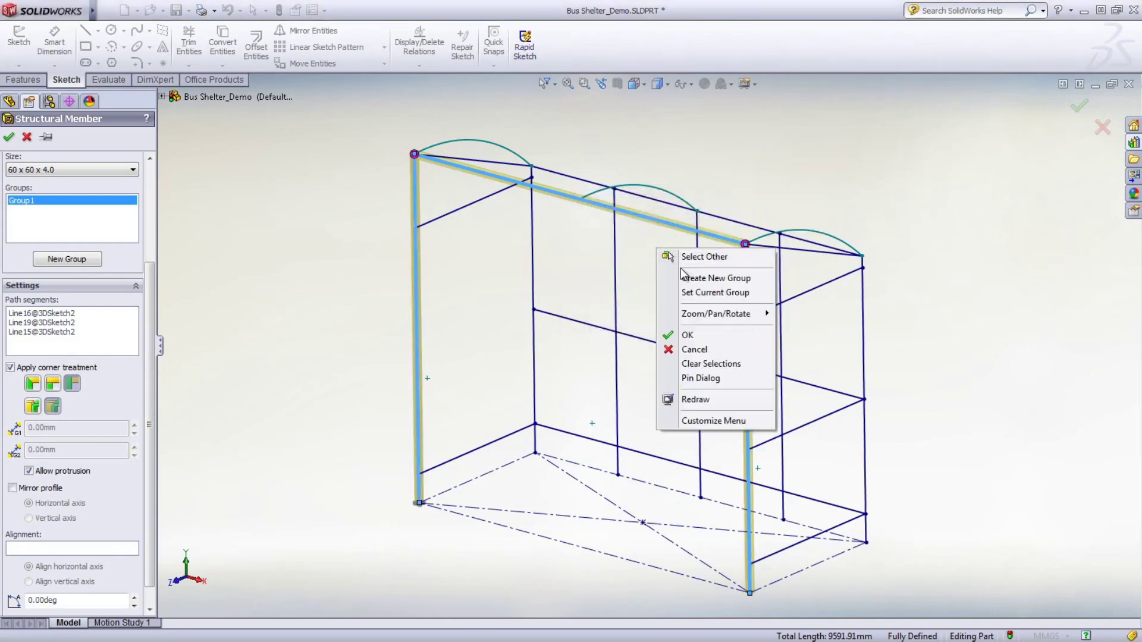
left_click(690, 275)
Add three remaining upright columns to the second member group.
left_click(532, 255)
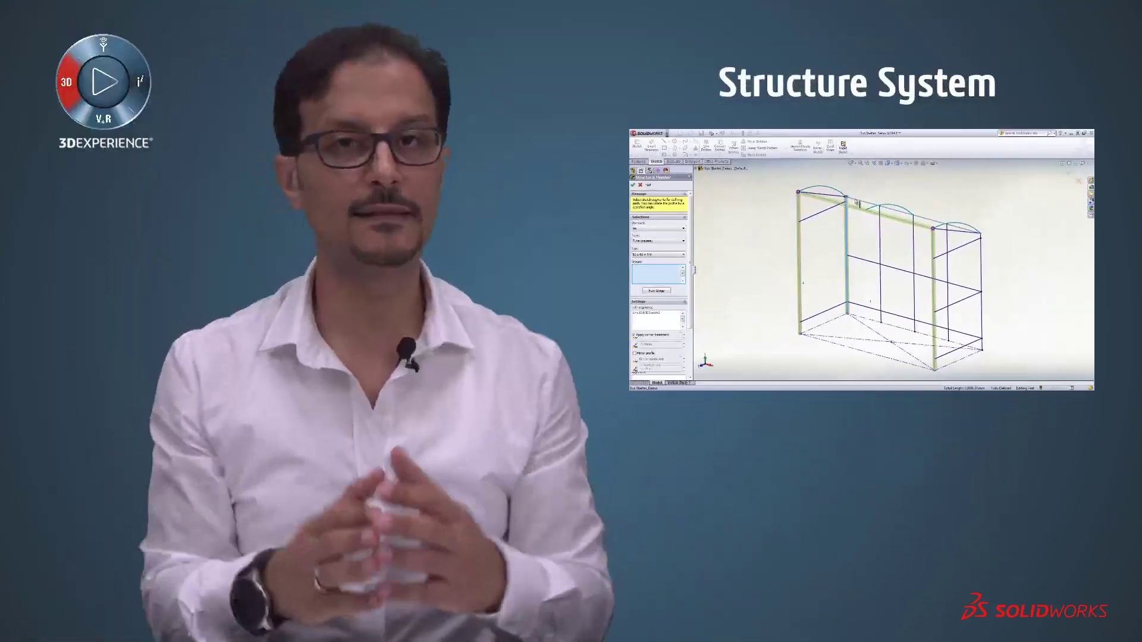
left_click(913, 255)
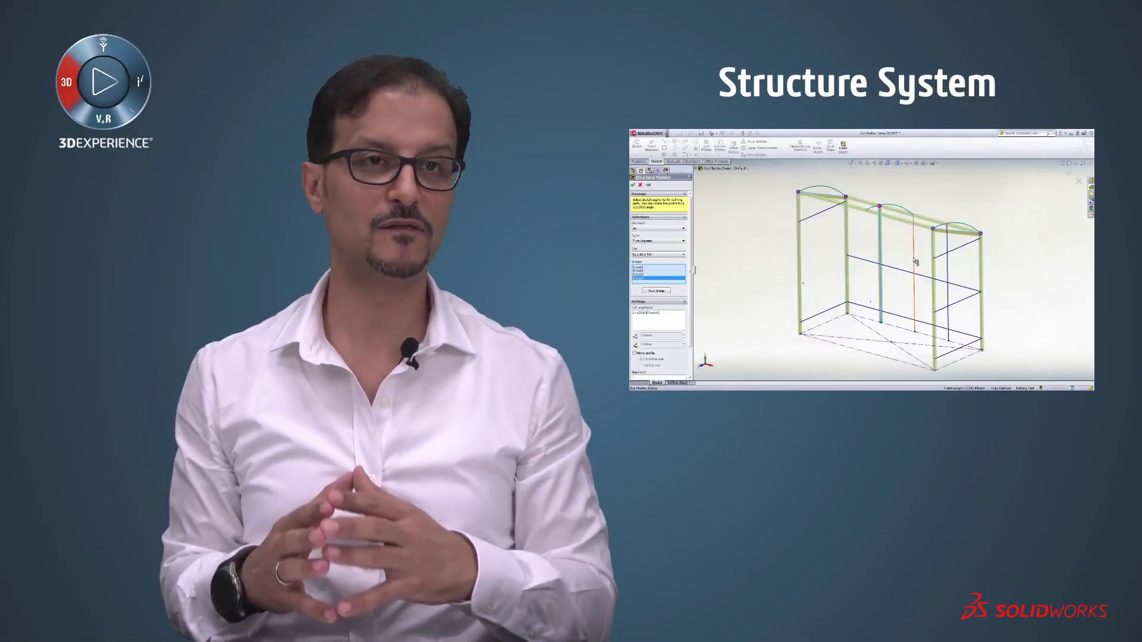
left_click(948, 275)
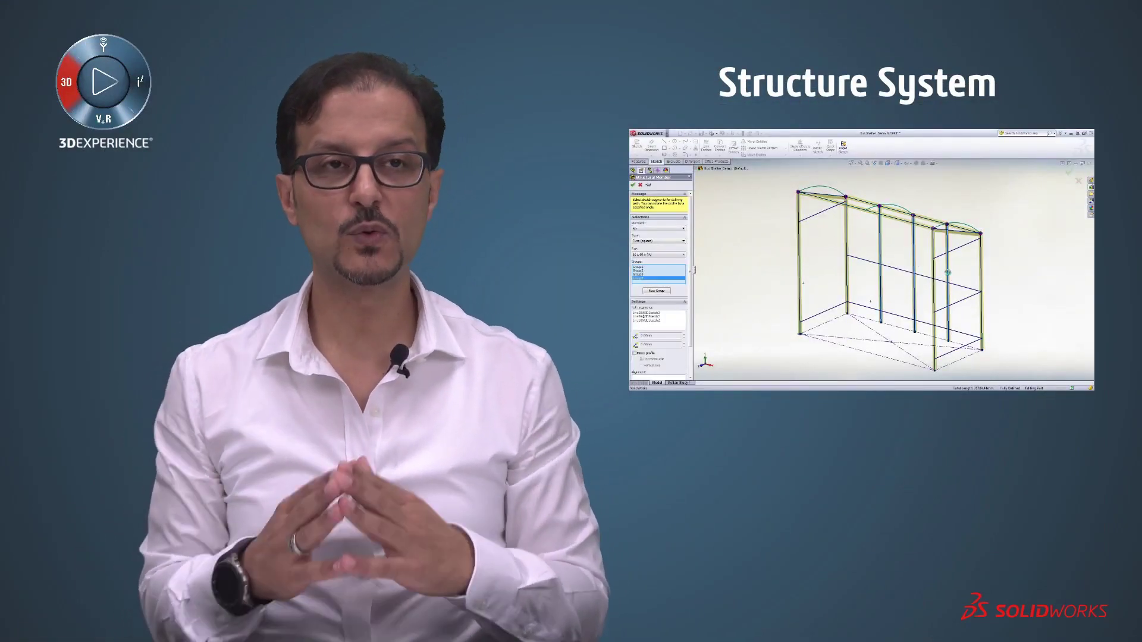
Start another Structural Member and choose its profile size.
key("s")
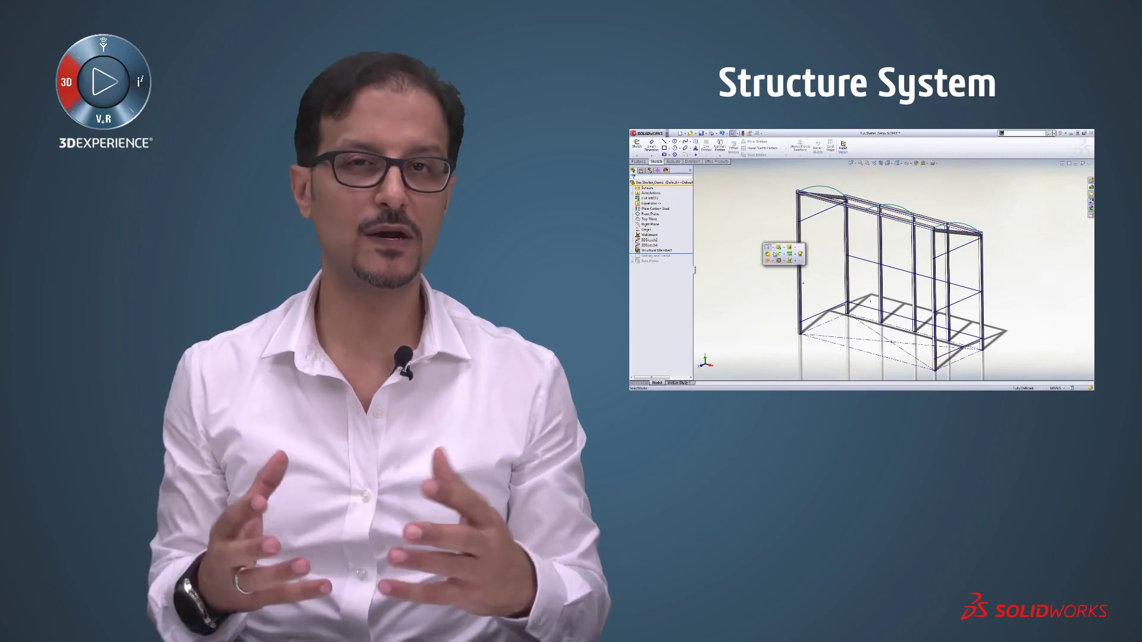
left_click(791, 261)
left_click(802, 274)
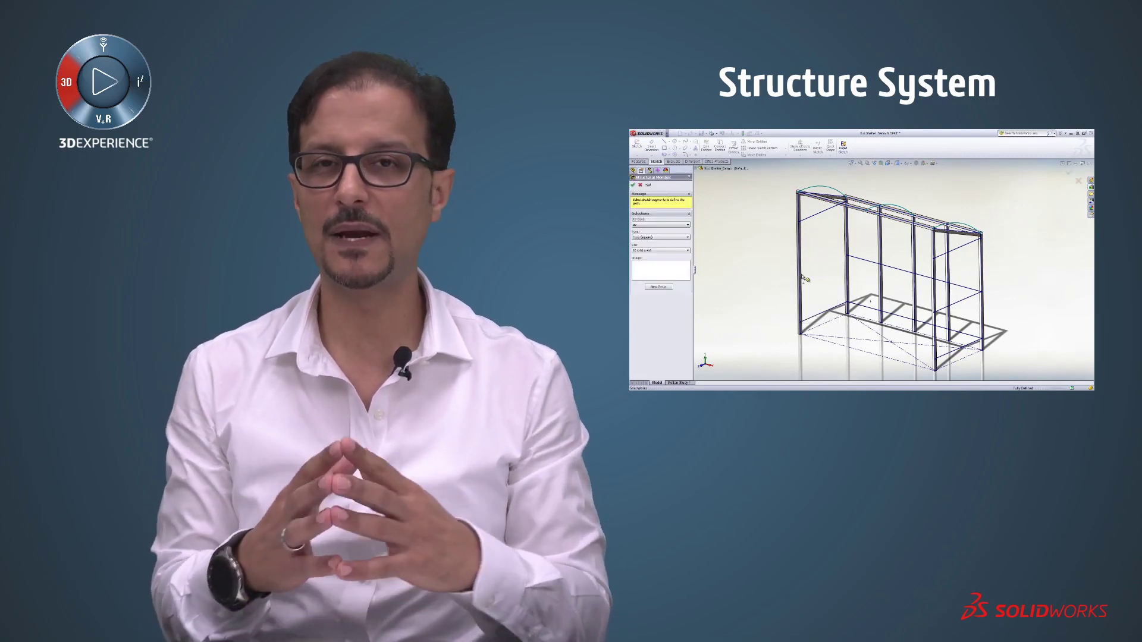
left_click(689, 250)
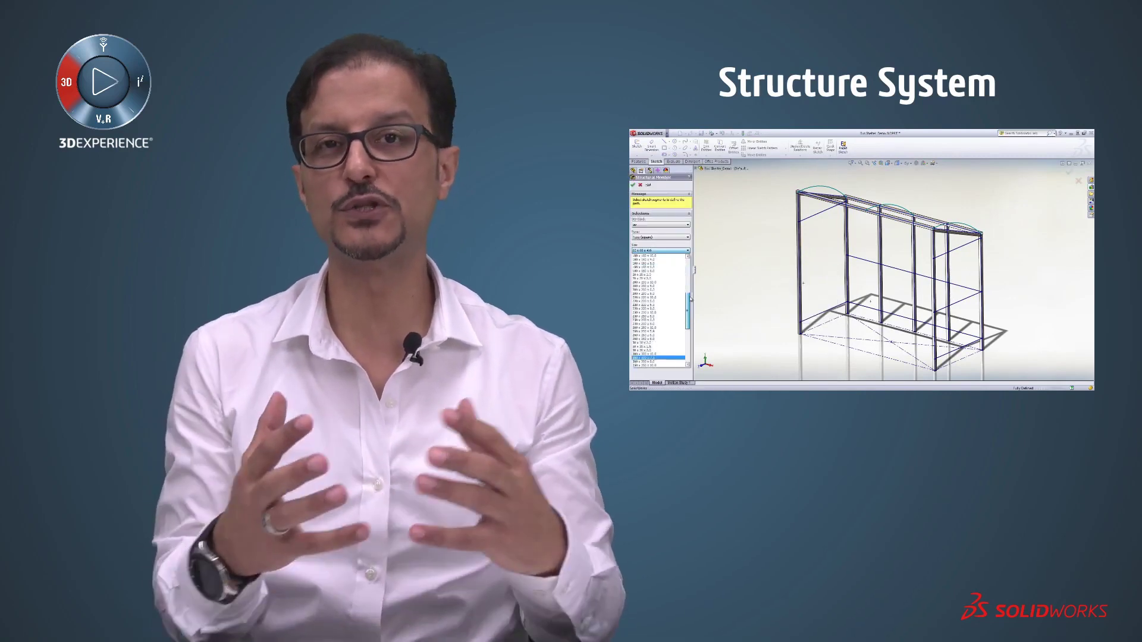
left_click(659, 277)
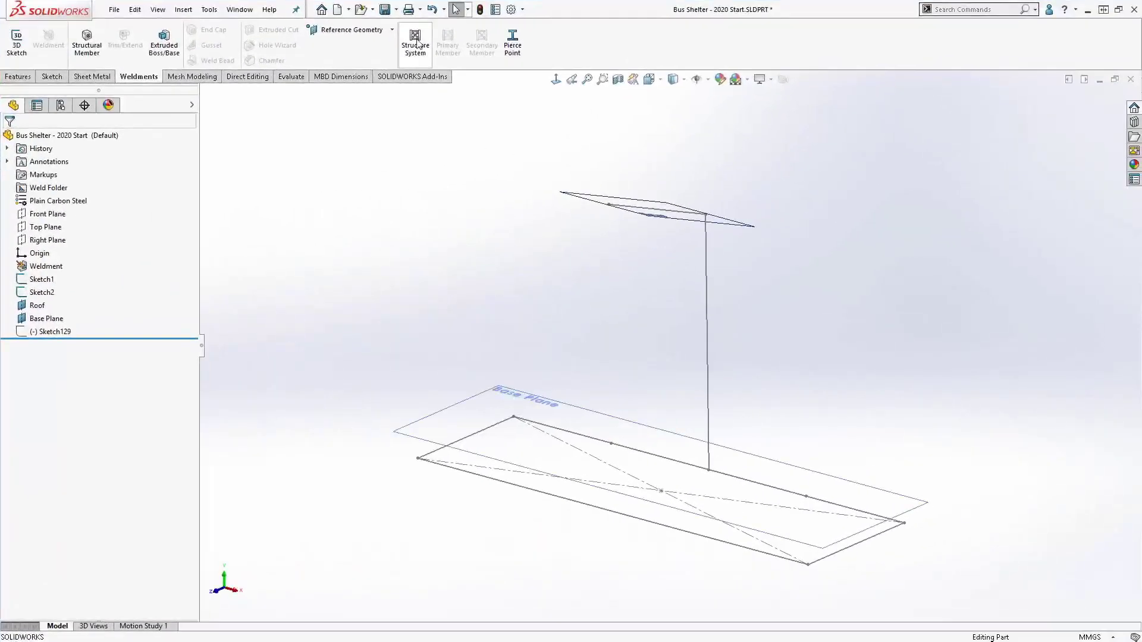
Start a Points and Length primary member on six base sketch points.
left_click(417, 44)
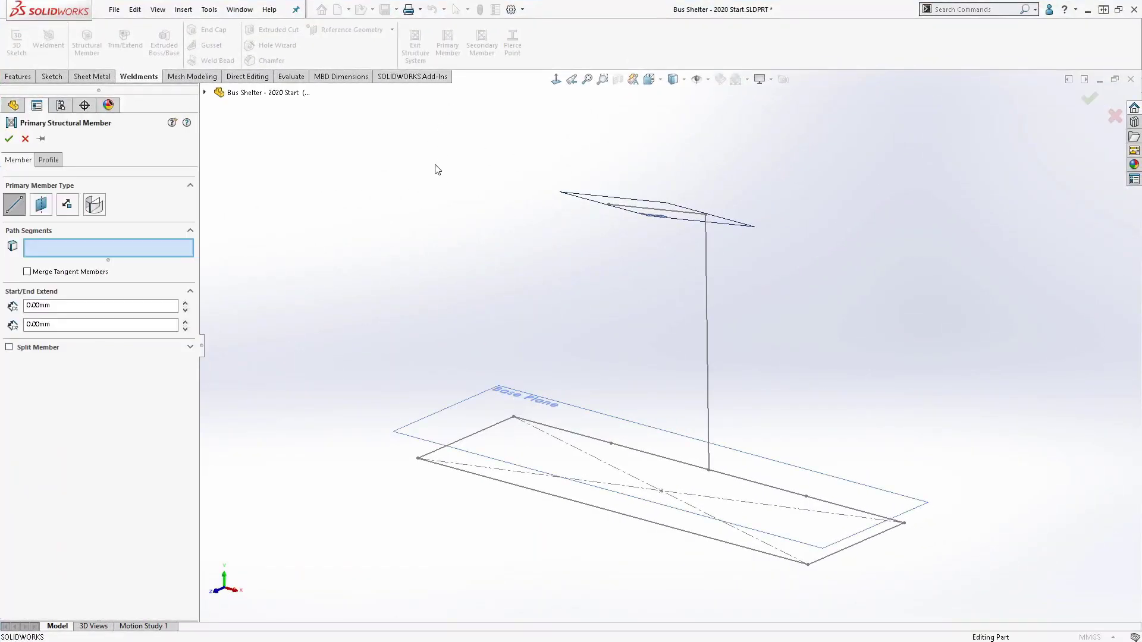
left_click(67, 204)
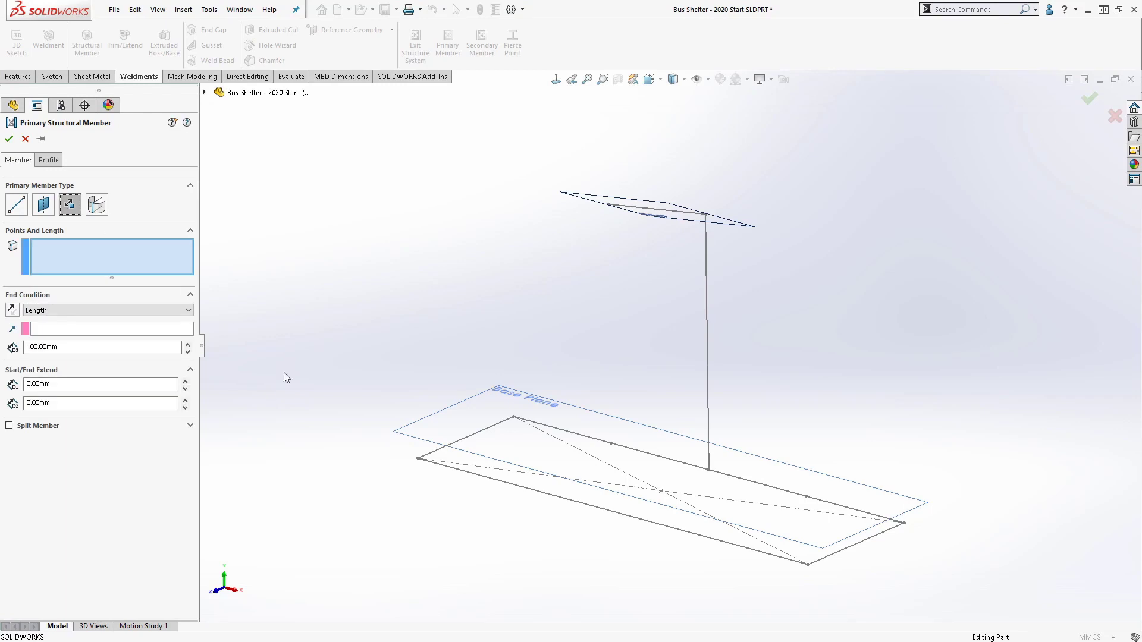
left_click(417, 460)
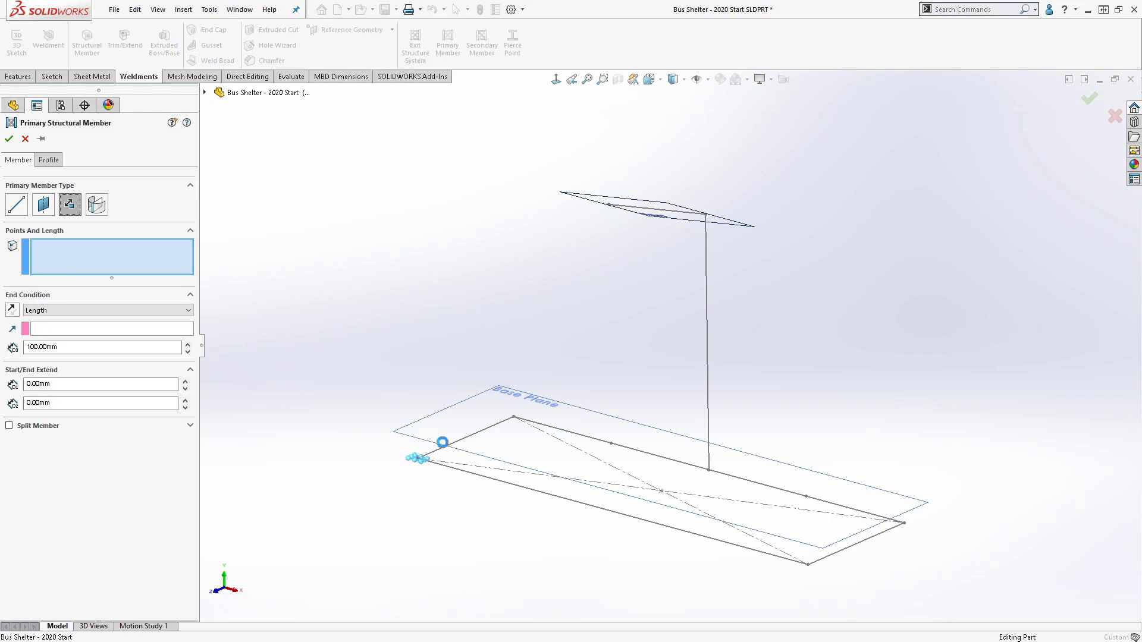
left_click(514, 418)
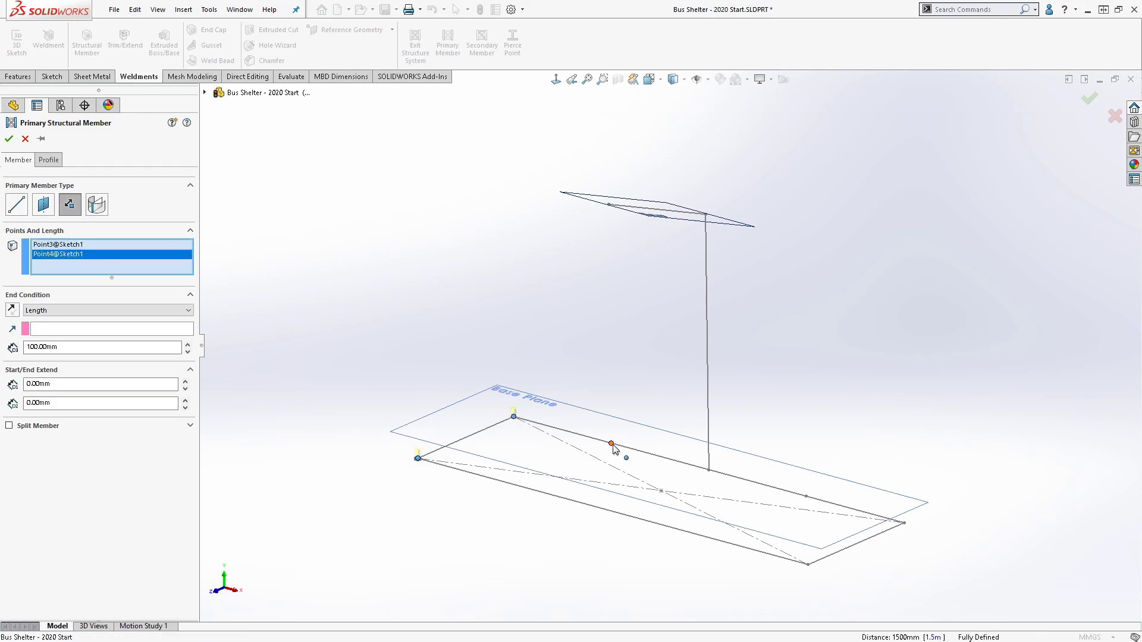
left_click(612, 444)
left_click(807, 497)
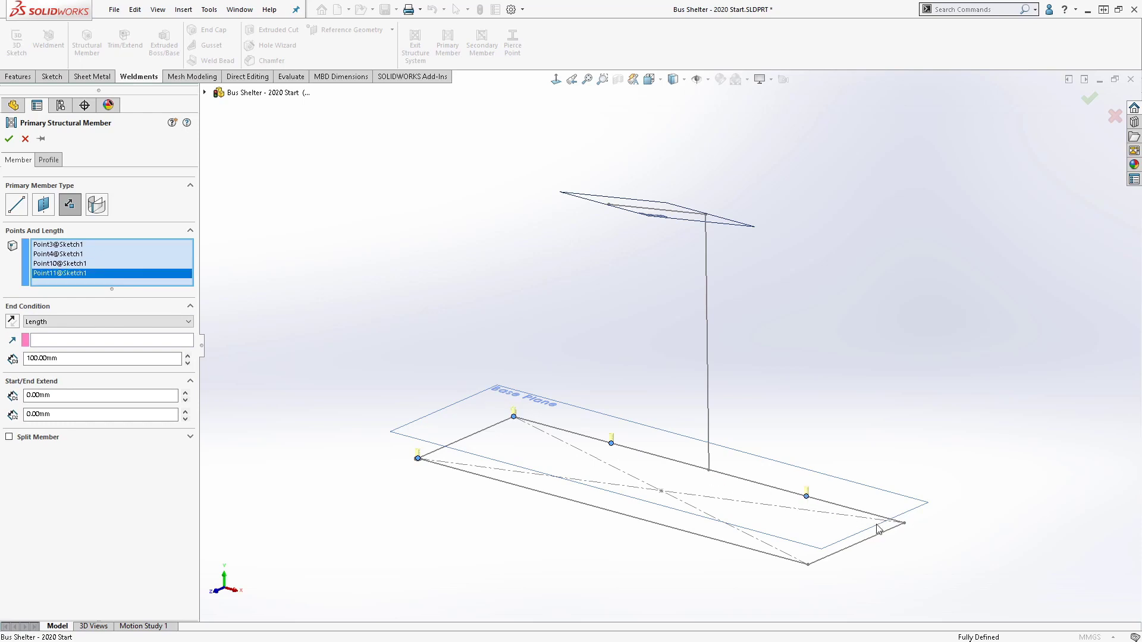
left_click(904, 524)
left_click(807, 565)
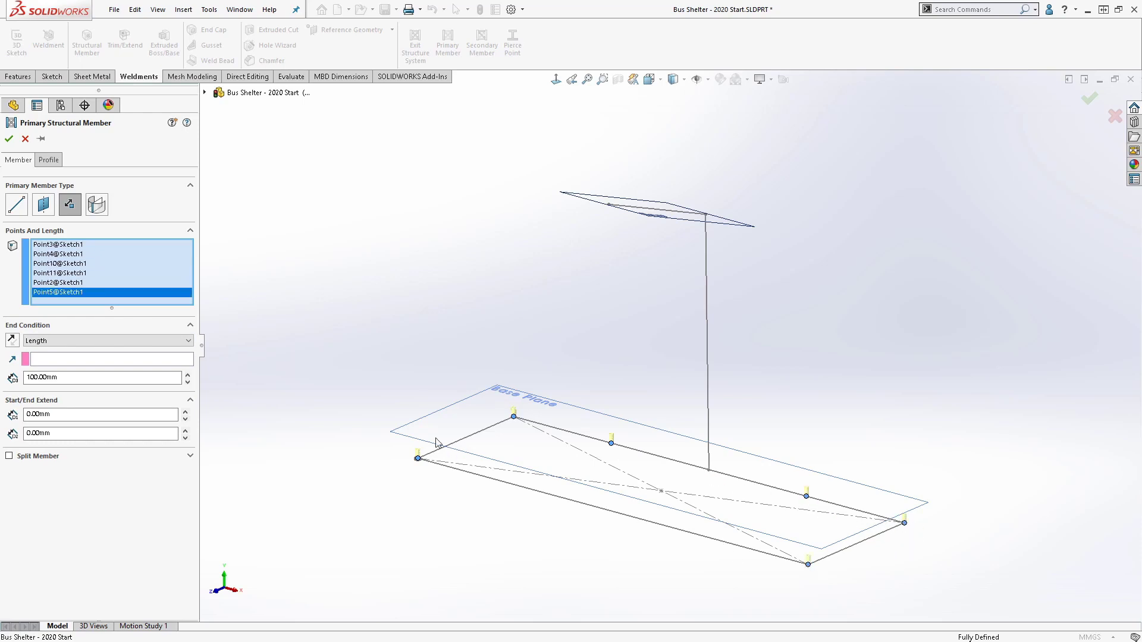
Set the end condition Up to Plane, with direction along Line4 and ending at Roof.
left_click(59, 341)
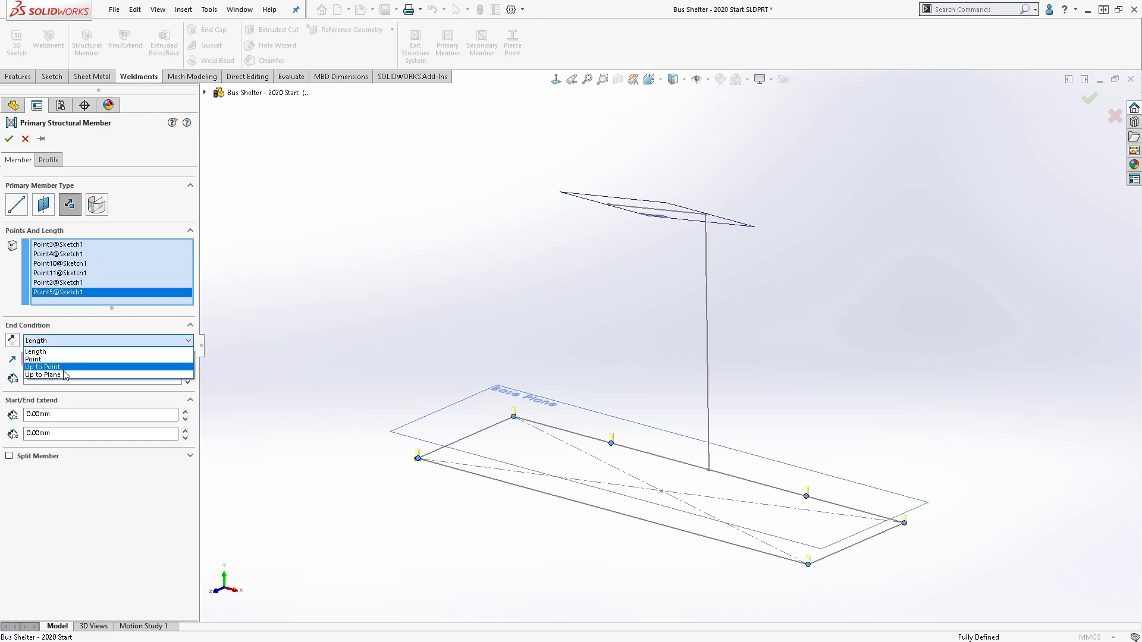
left_click(60, 375)
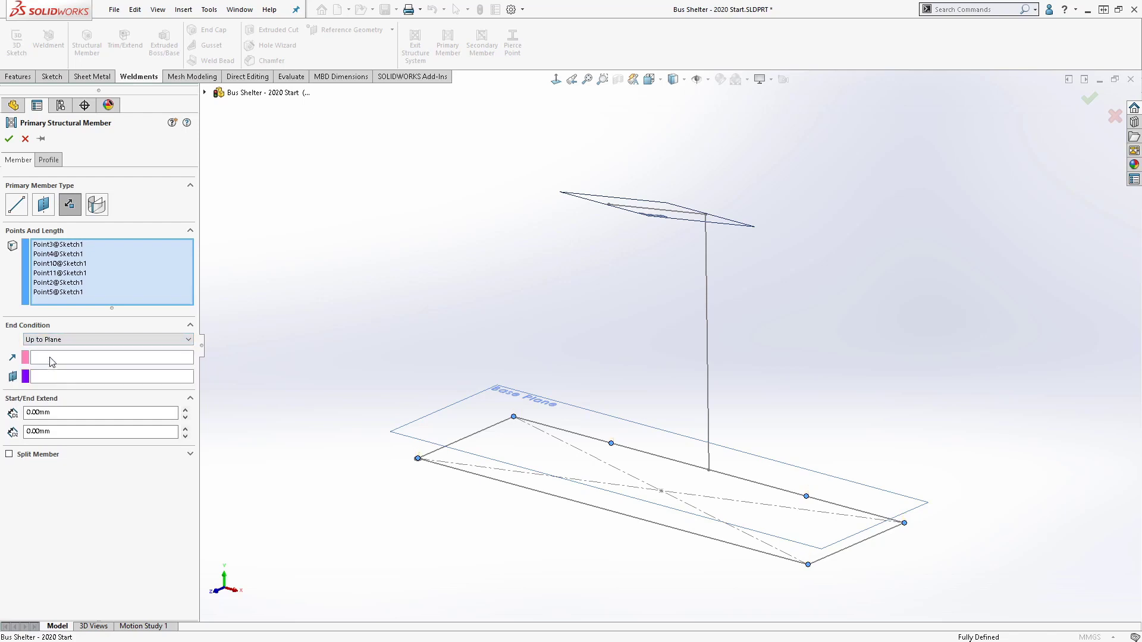
left_click(51, 359)
left_click(707, 345)
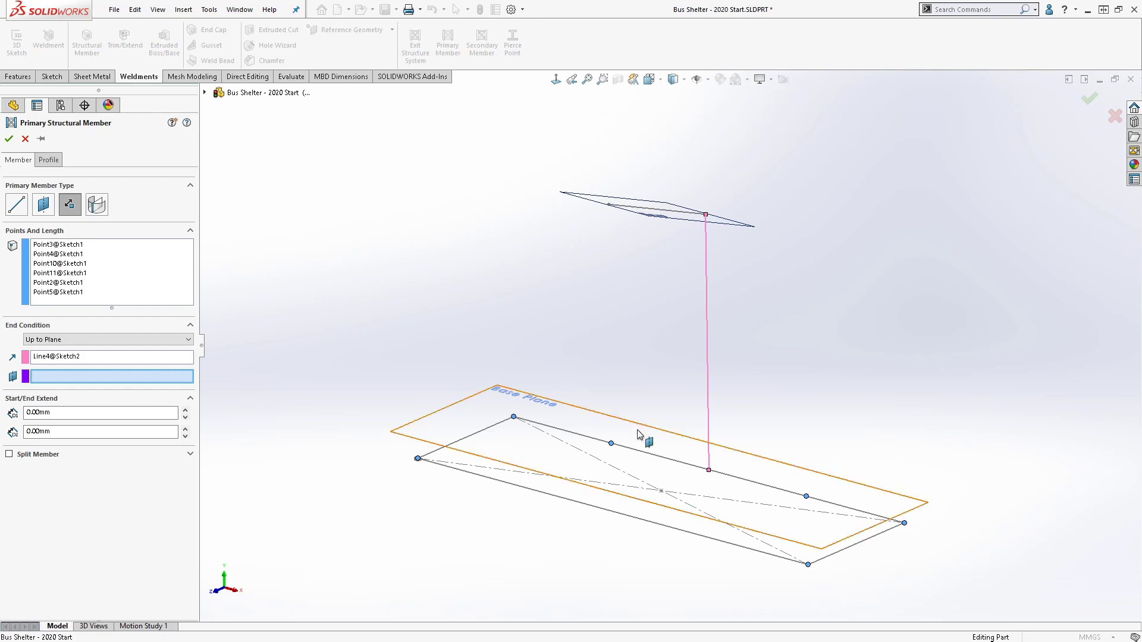
left_click(652, 235)
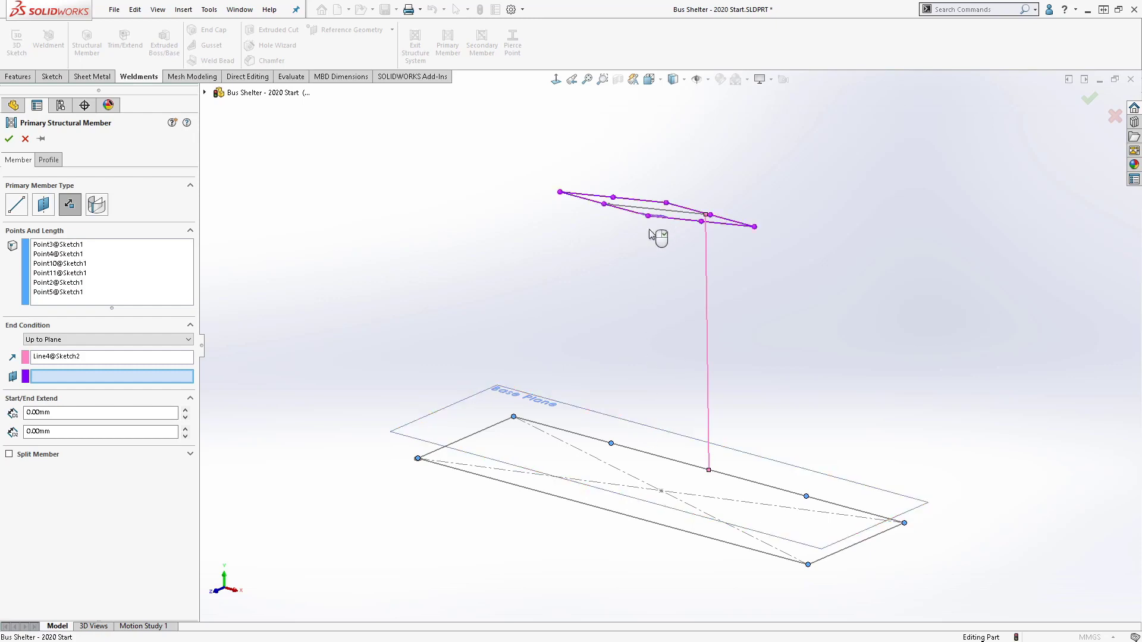
Choose the TS3x3x0.25 tube profile and create the six posts.
left_click(49, 160)
left_click(76, 271)
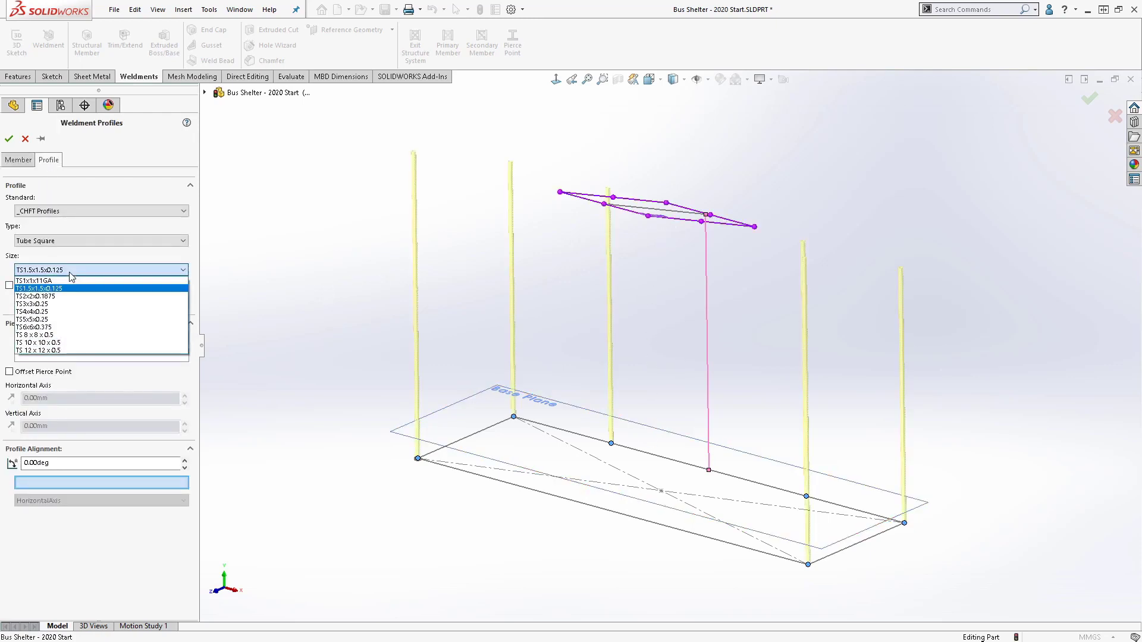
left_click(50, 308)
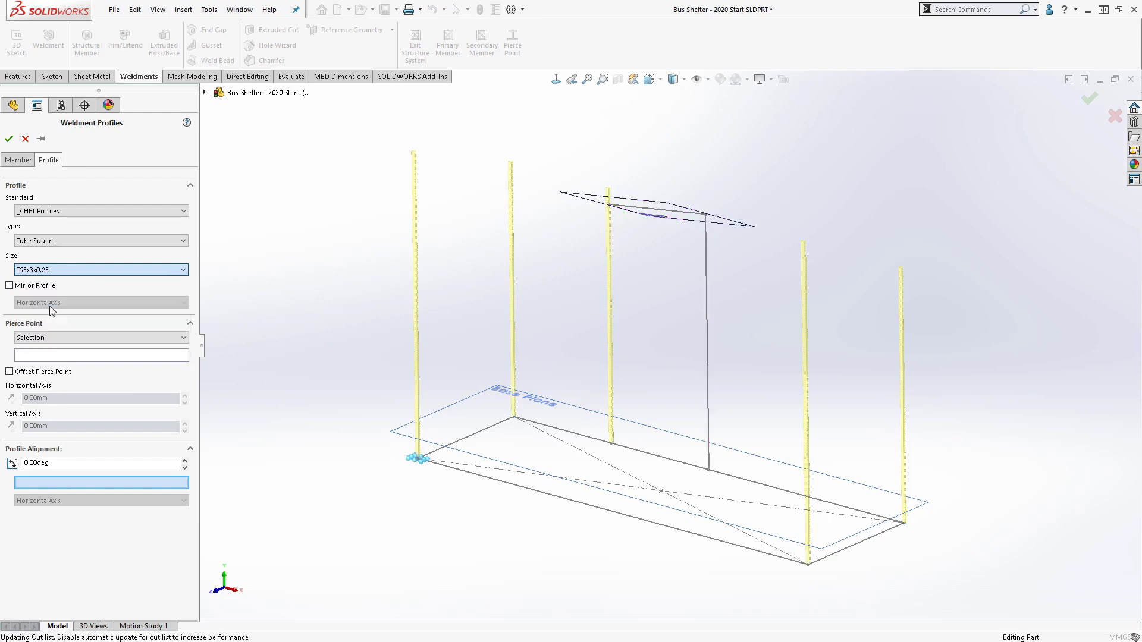
left_click(8, 139)
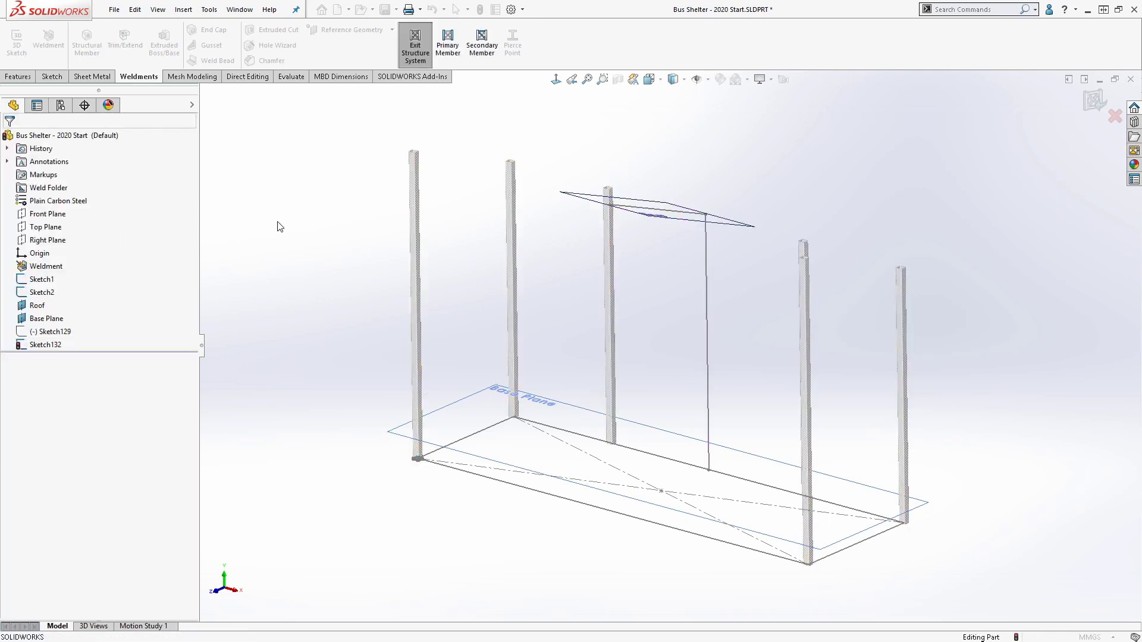
Add a path-segment primary member along the central vertical line Line4@Sketch2.
left_click(448, 44)
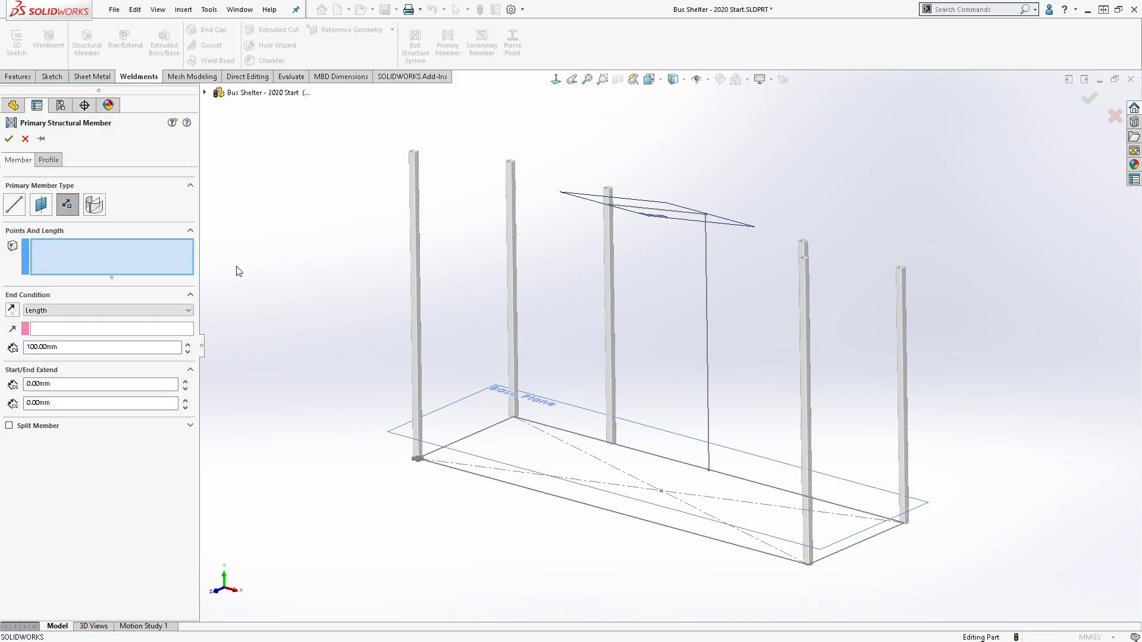
left_click(15, 205)
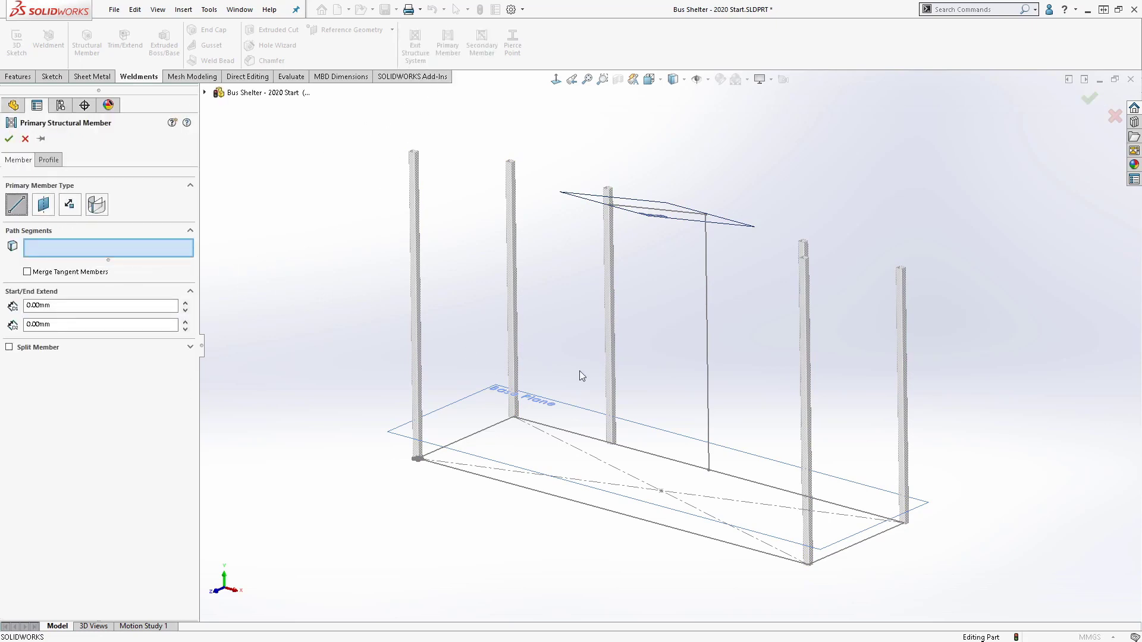
left_click(707, 325)
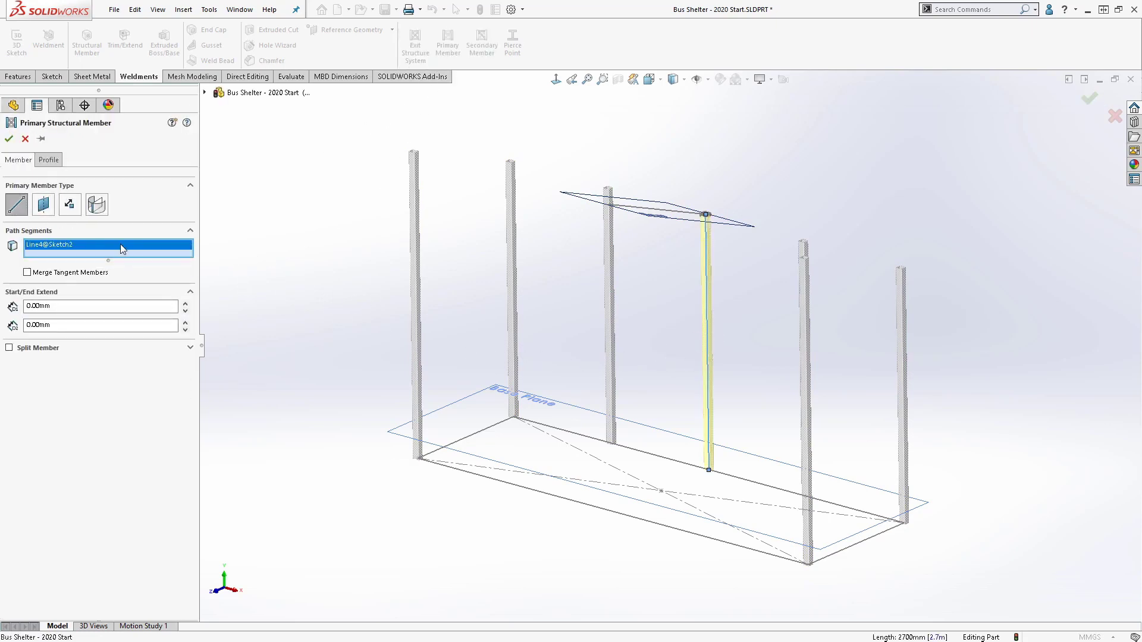
left_click(9, 140)
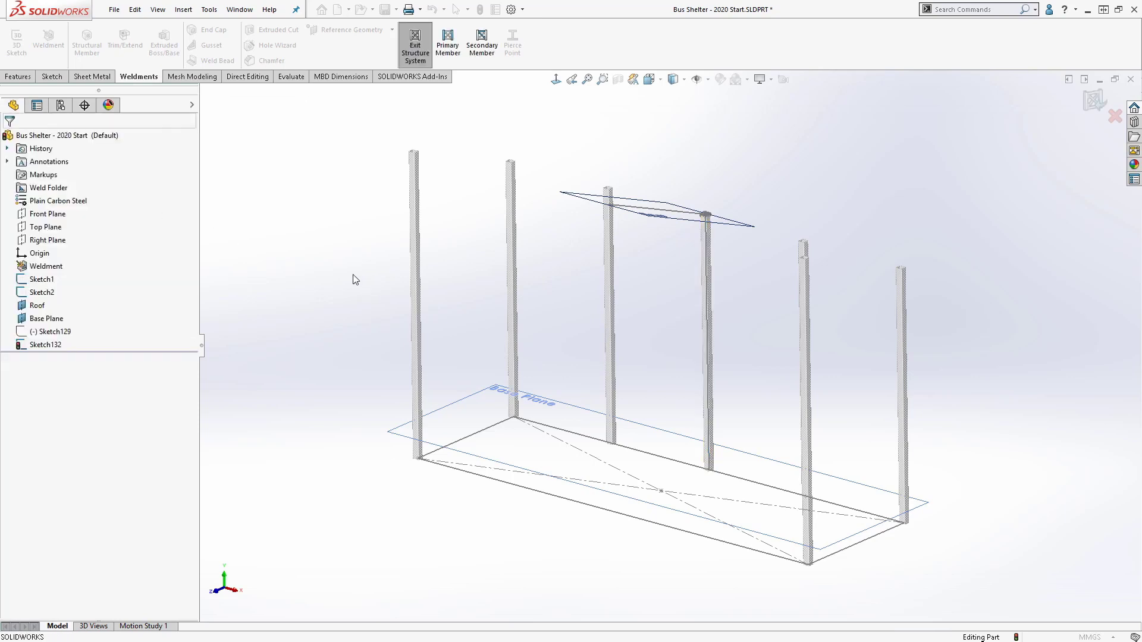
Start a support-plane Secondary Member, trial-pick three post pairs, then clear them.
left_click(481, 45)
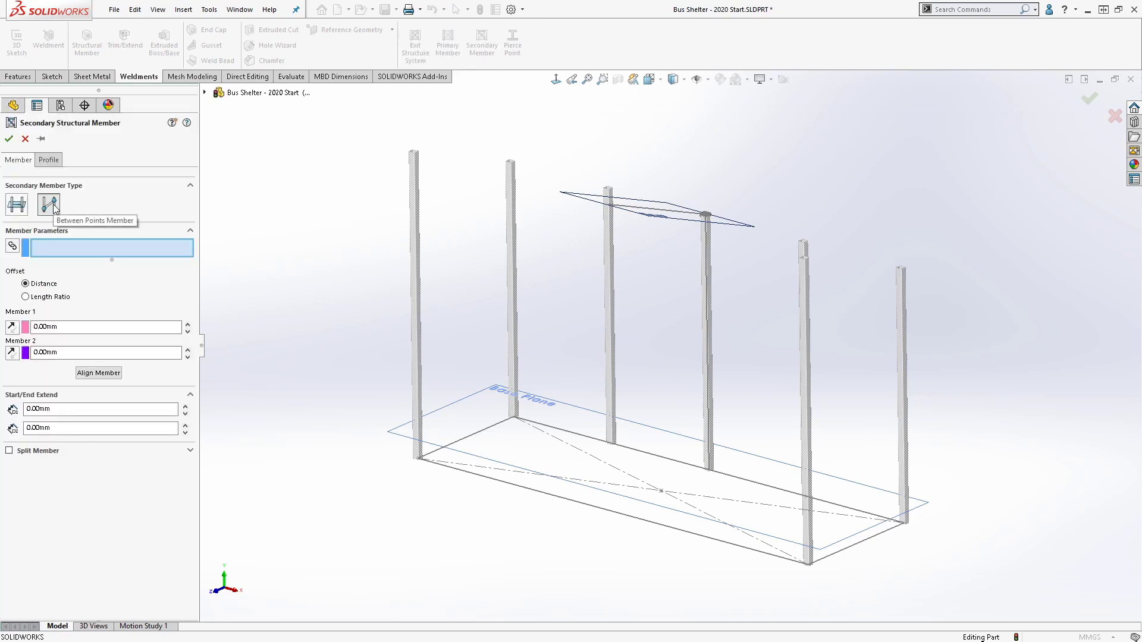
left_click(16, 207)
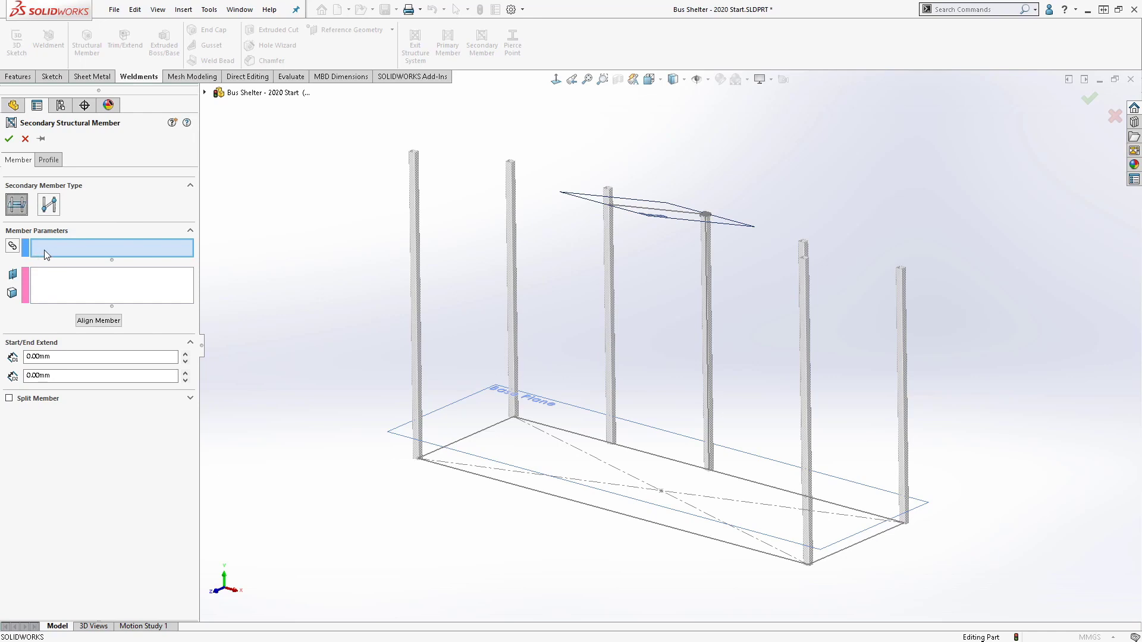
left_click(807, 339)
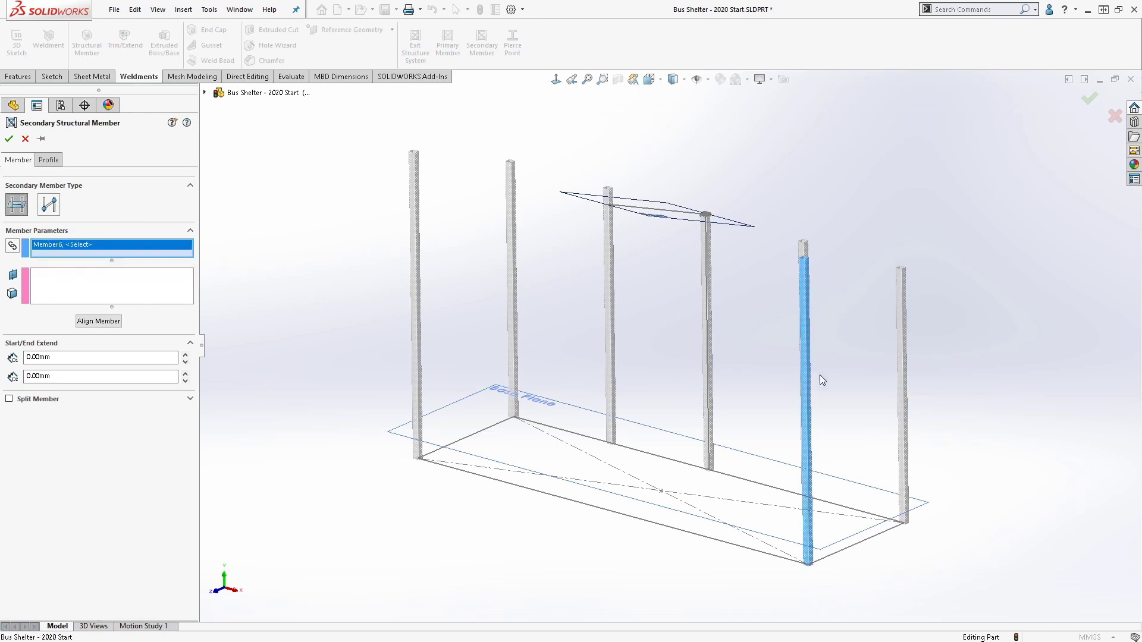
left_click(899, 347)
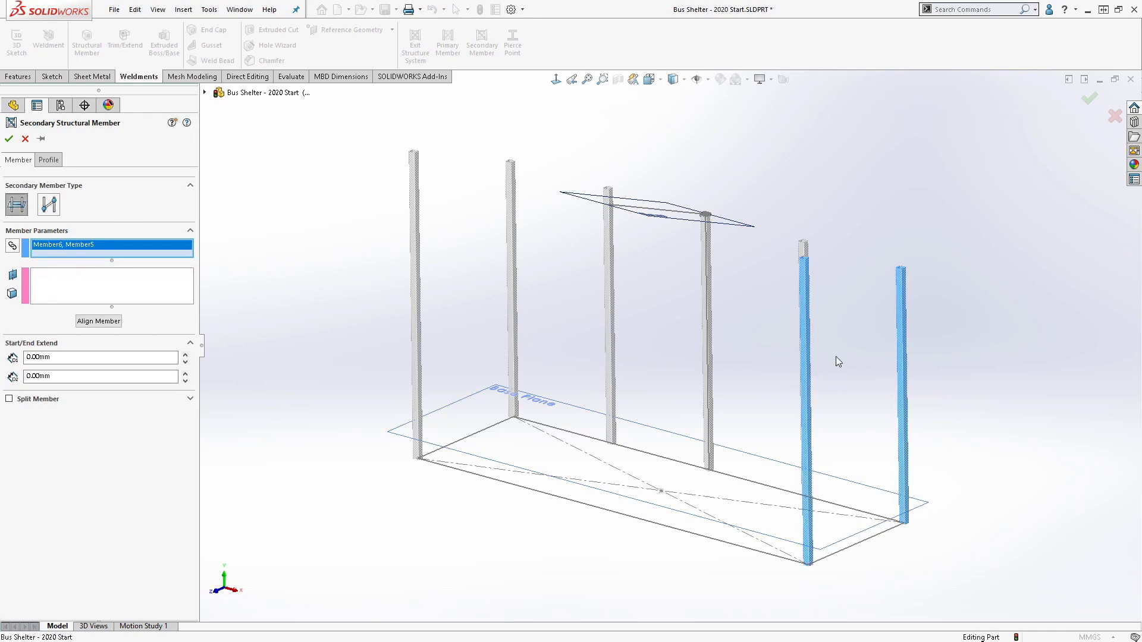
left_click(509, 243)
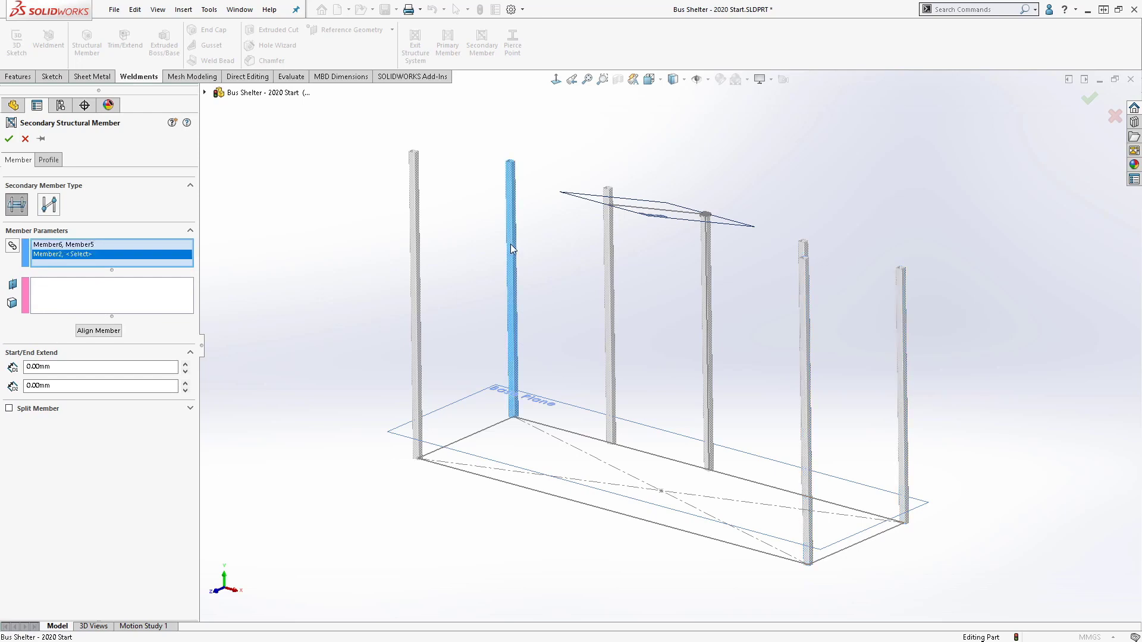
left_click(902, 332)
left_click(416, 297)
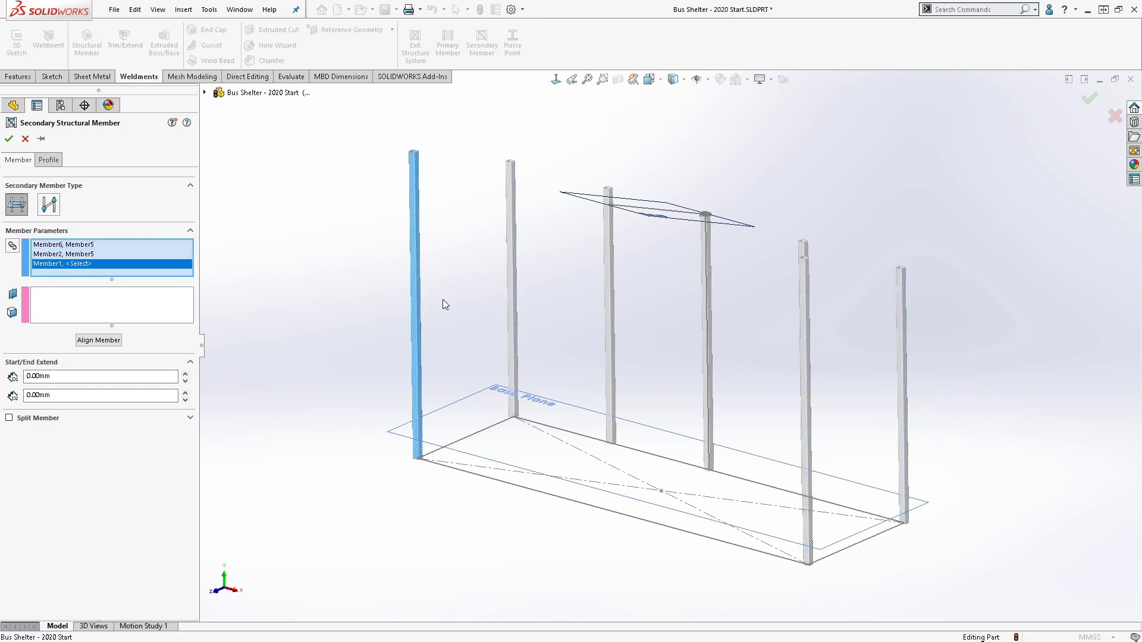
left_click(513, 274)
right_click(141, 264)
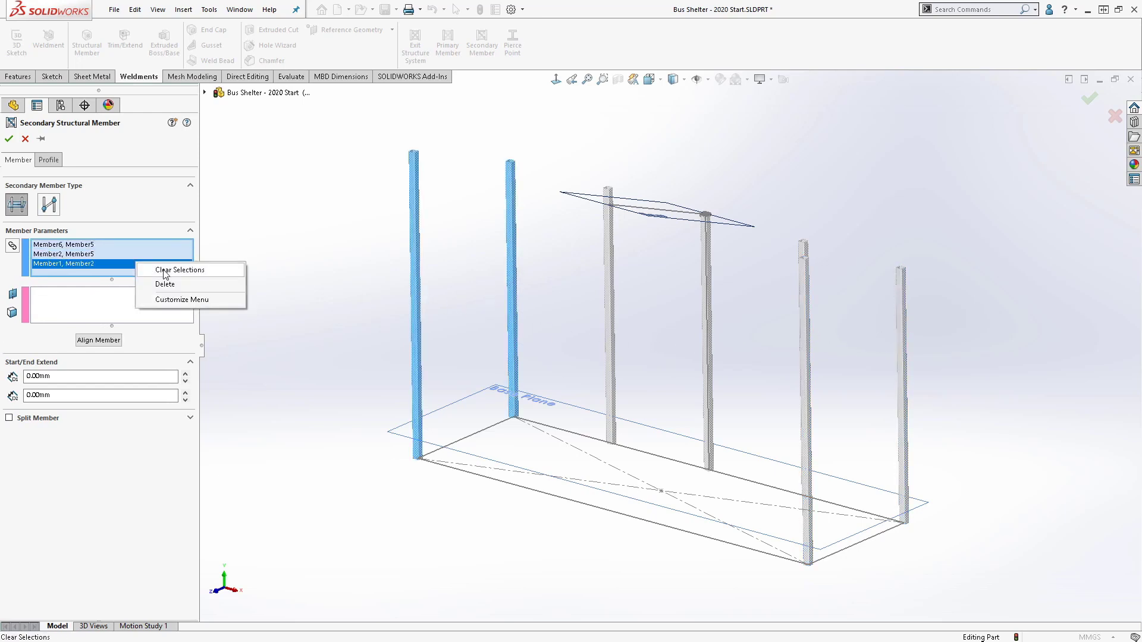
left_click(170, 270)
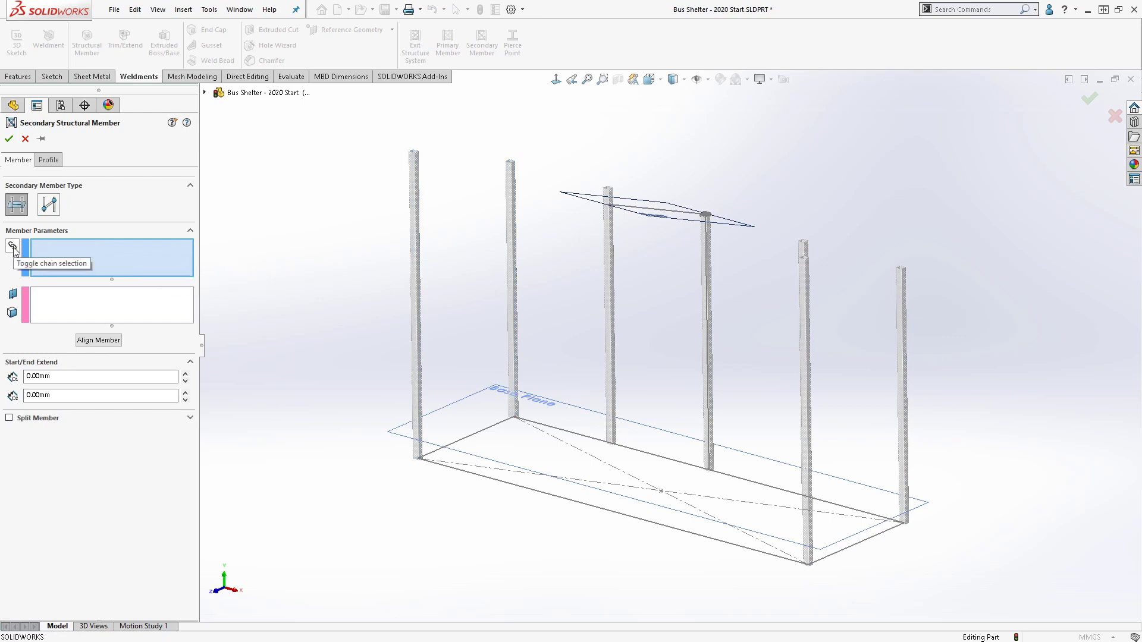
Chain-select the posts in a closed loop and place the members at the Roof plane.
left_click(13, 245)
left_click(803, 364)
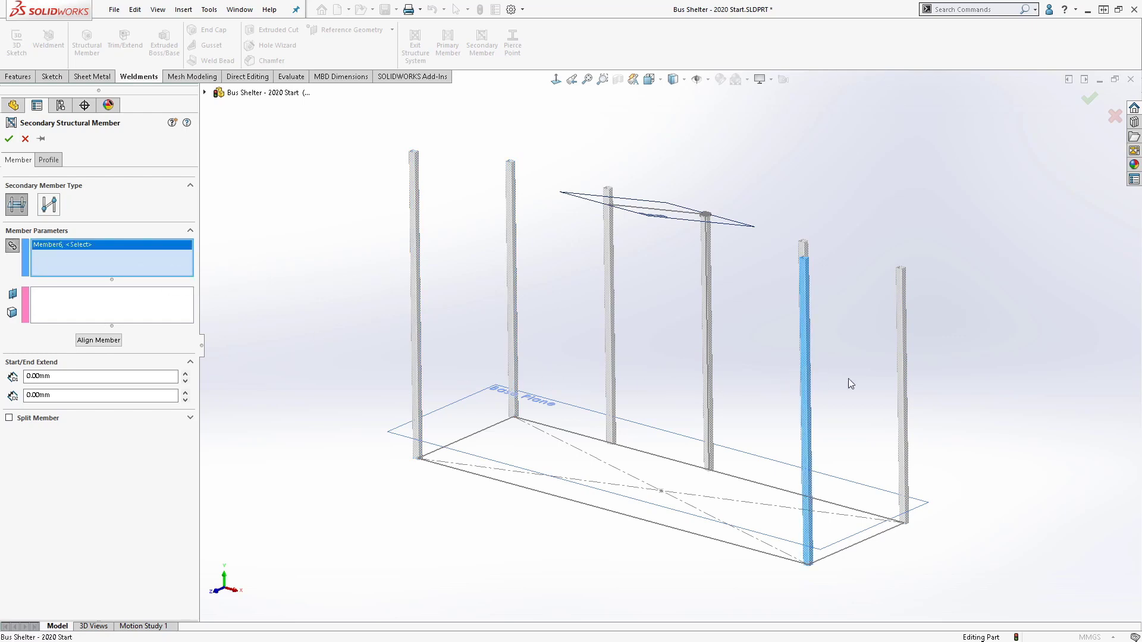
left_click(900, 352)
left_click(515, 241)
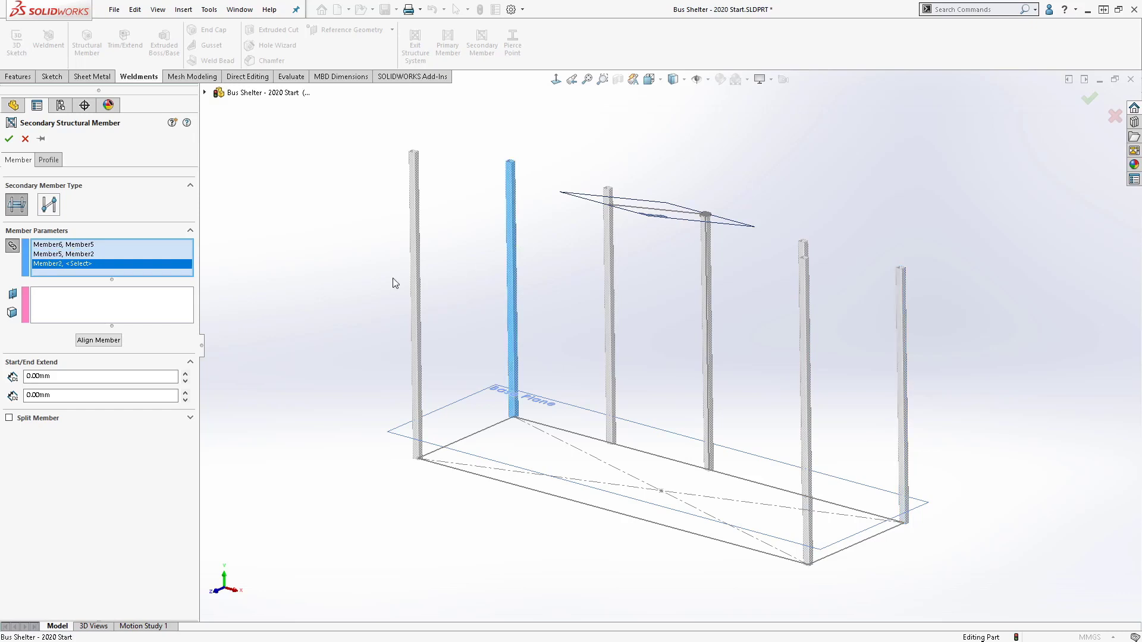
left_click(413, 247)
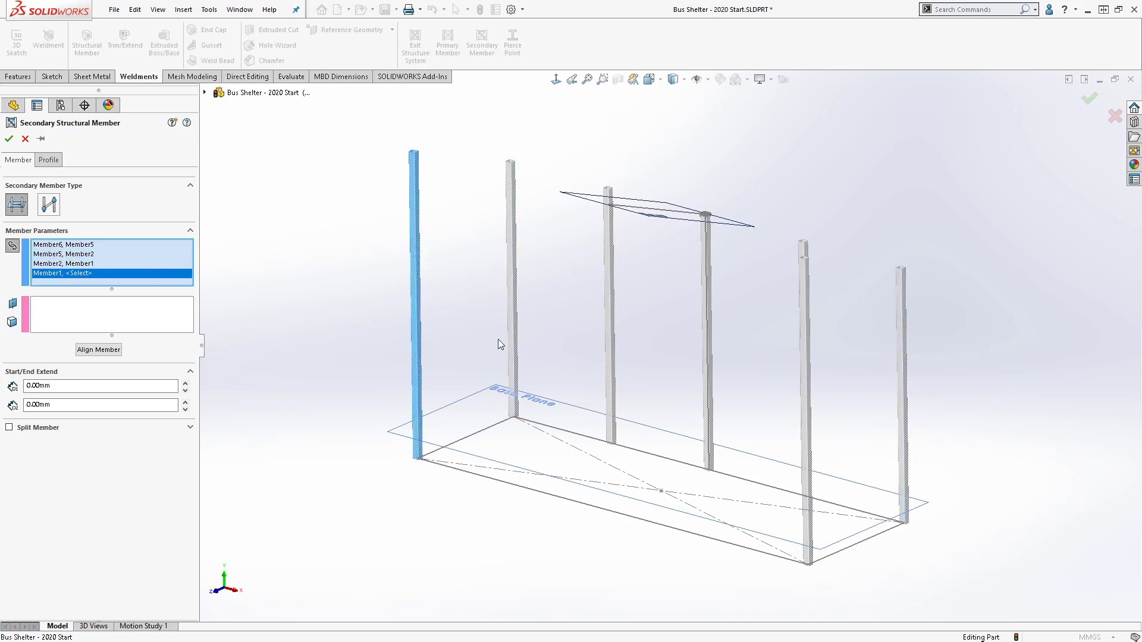
left_click(804, 336)
left_click(145, 327)
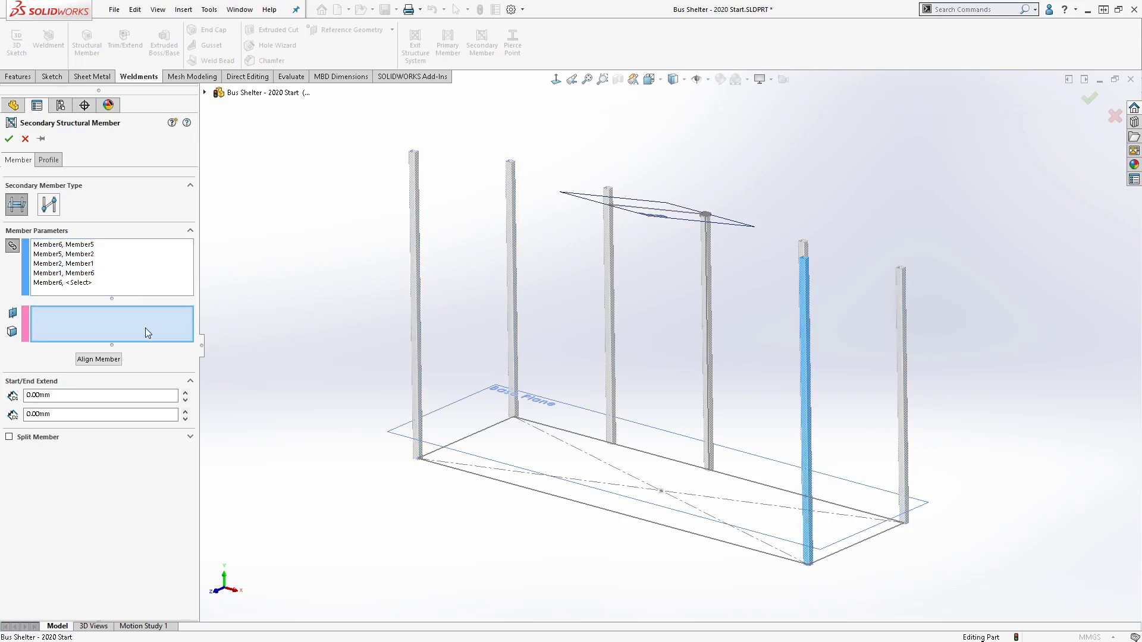
left_click(640, 223)
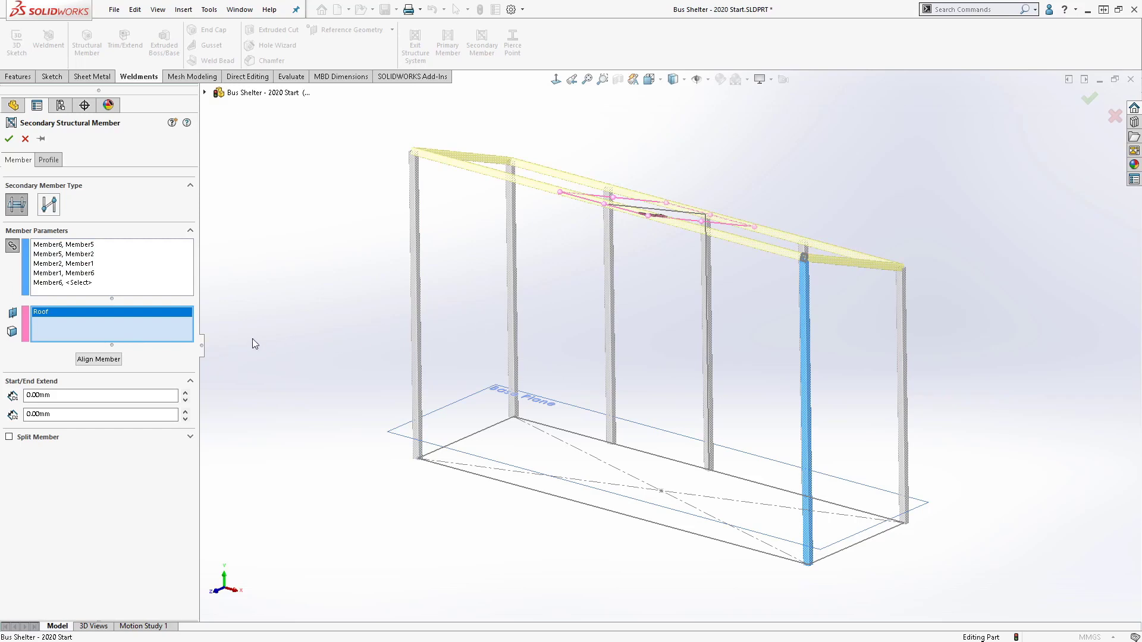
Accept the roof secondary members and inspect the frame from the right and trimetric views.
left_click(9, 139)
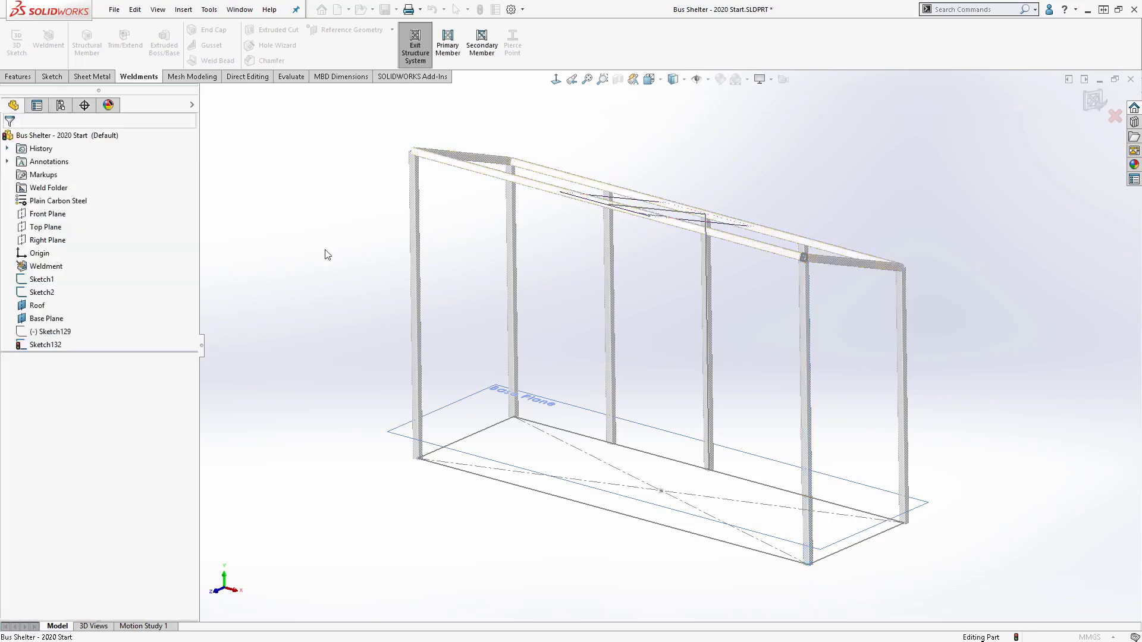
key("ctrl+4")
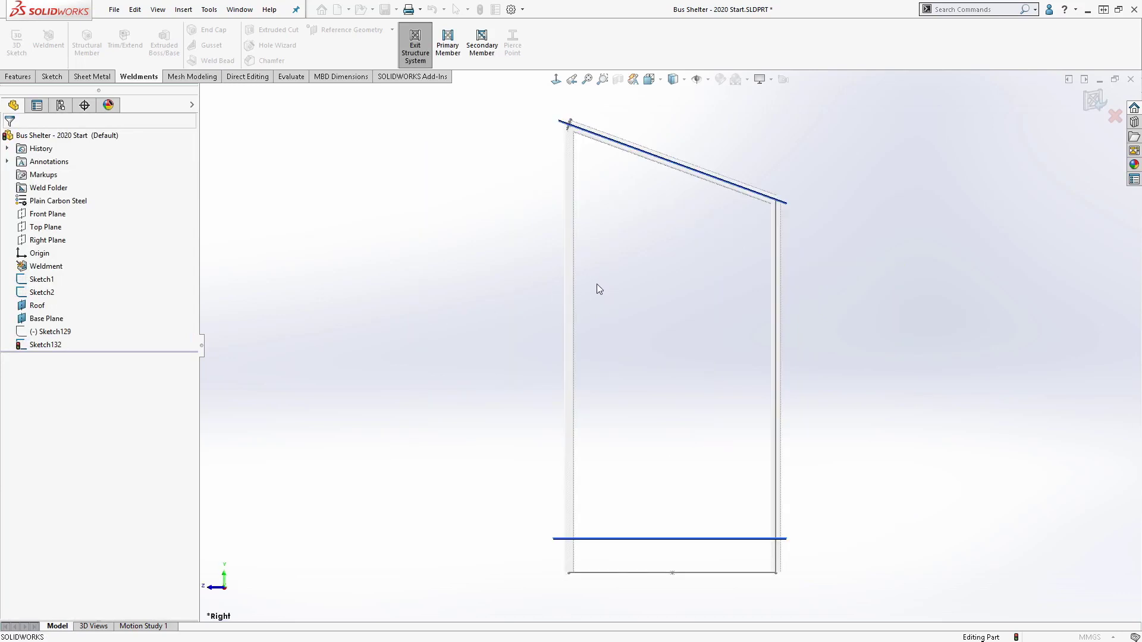
scroll(592, 160, "down", 3)
scroll(598, 226, "down", 3)
scroll(595, 217, "down", 1)
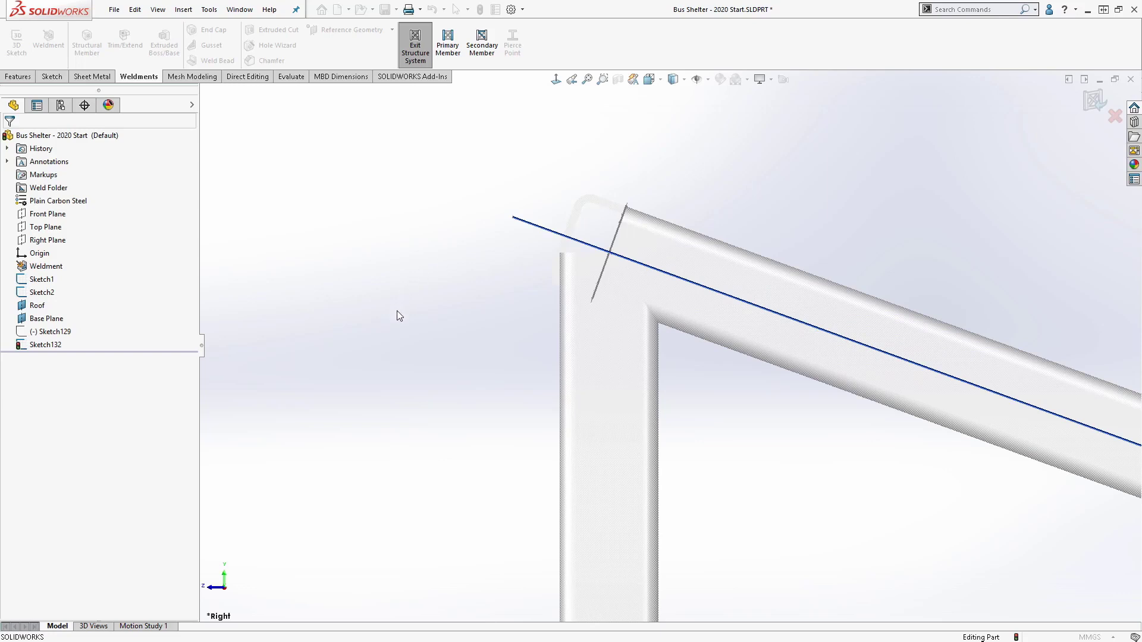
key("ctrl+7")
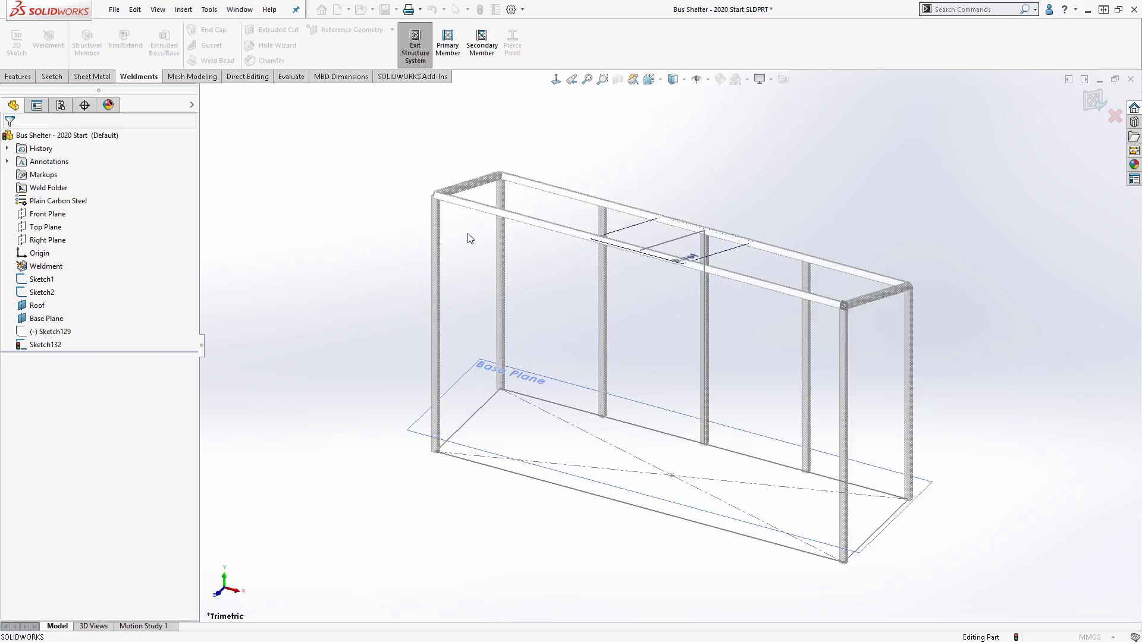
mouse_move(505, 273)
middle_mouse_down()
mouse_move(492, 247)
mouse_move(499, 229)
mouse_move(502, 240)
middle_mouse_up()
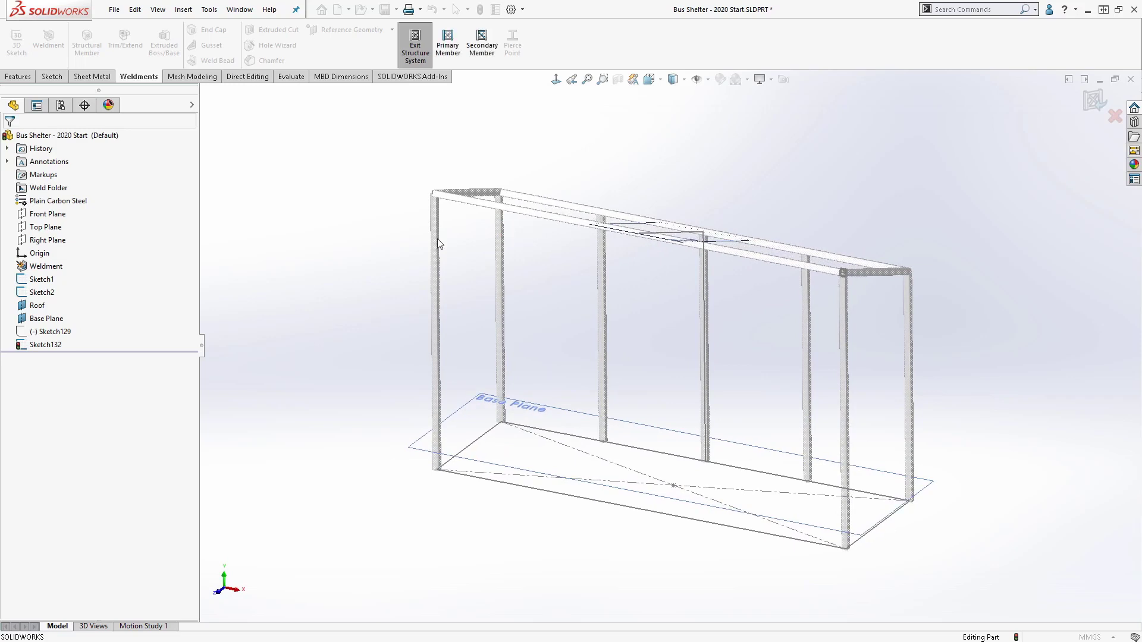
Align the top roof member's tube profile to Line2@Sketch1 and re-check the frame views.
left_click(558, 226)
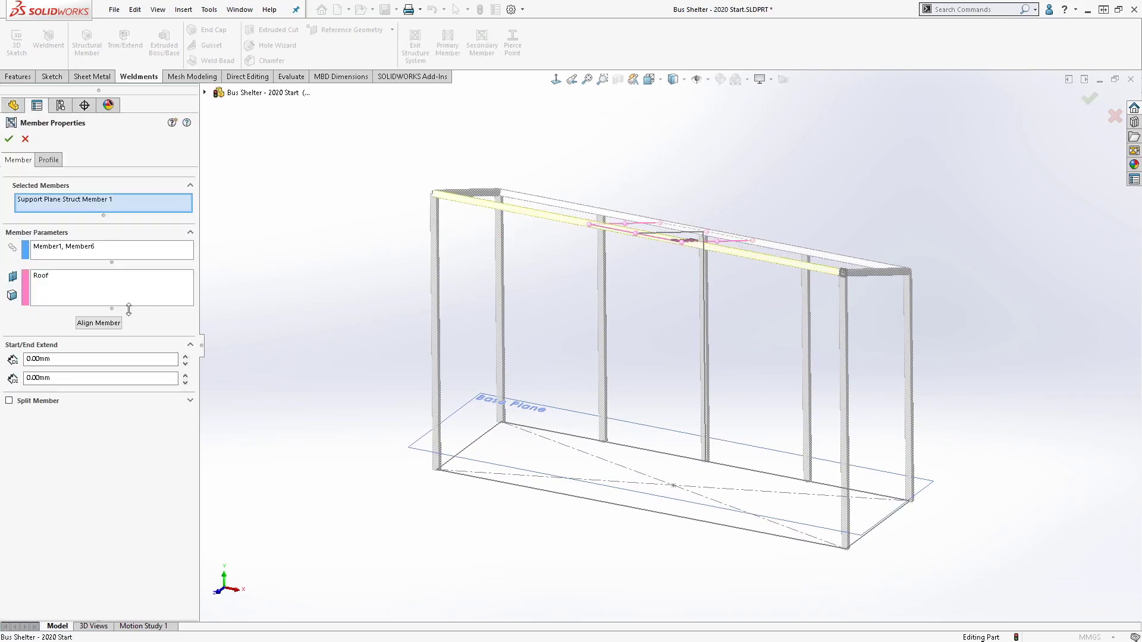
left_click(49, 160)
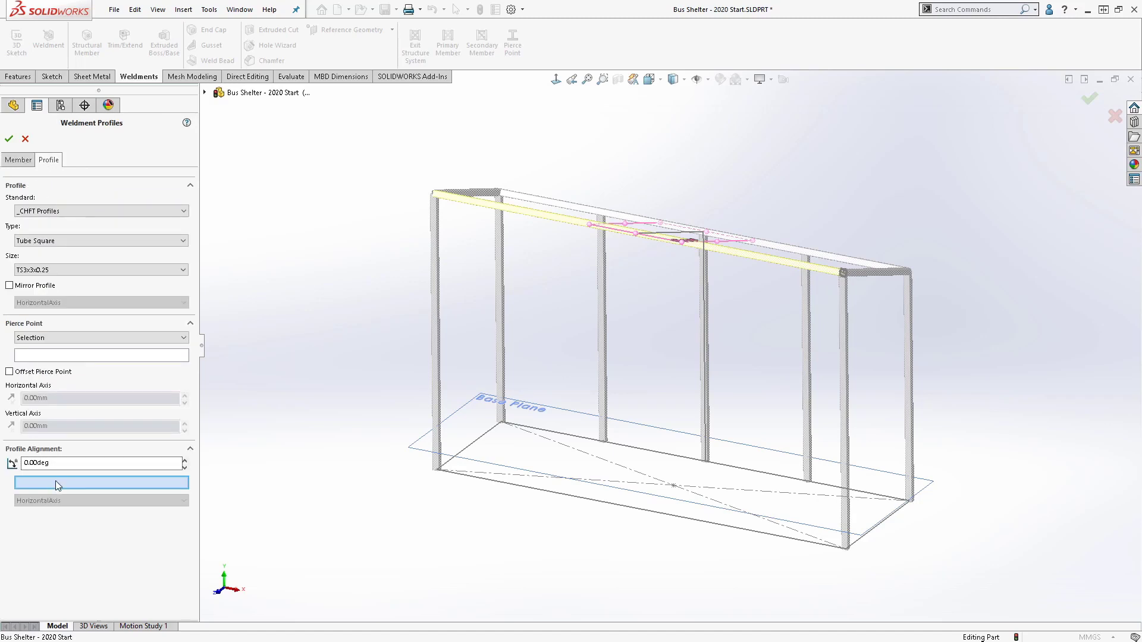
left_click(465, 455)
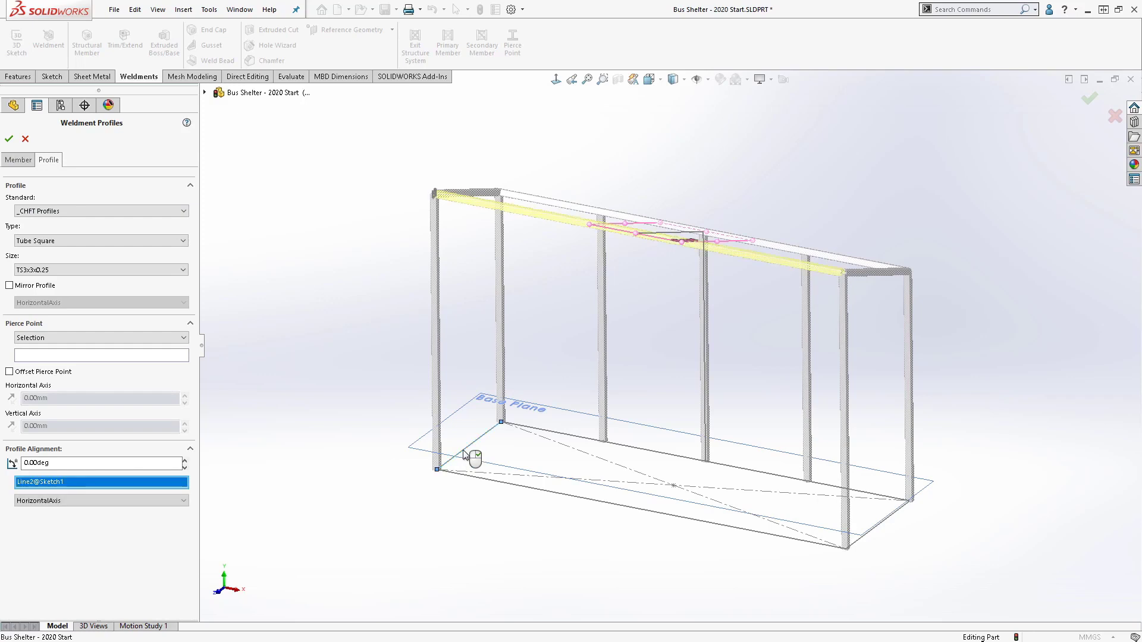
left_click(8, 140)
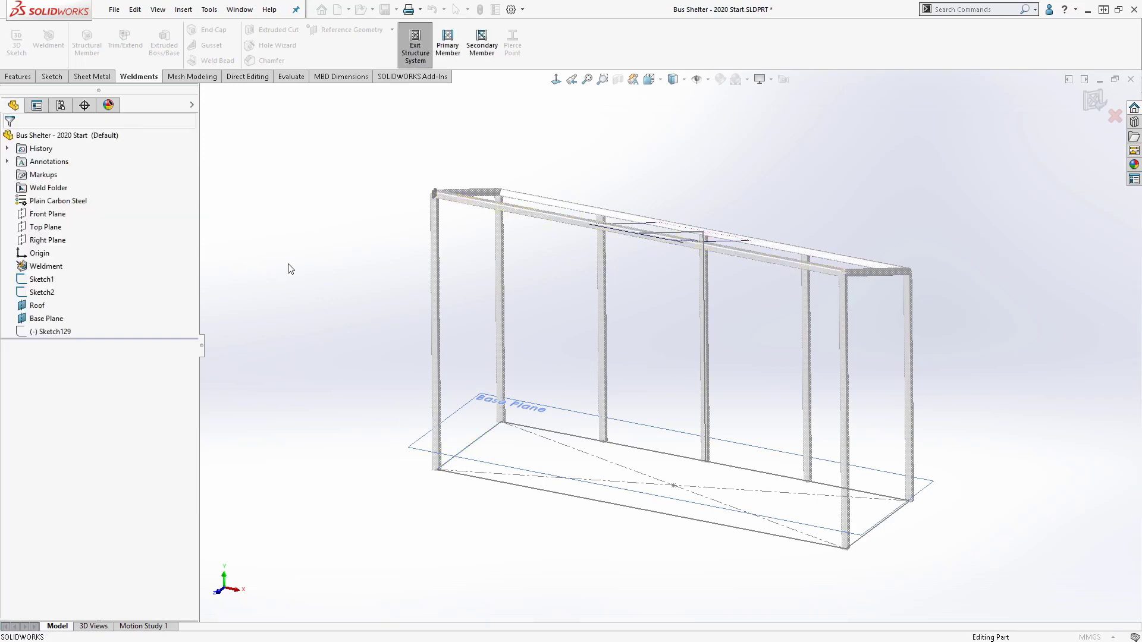
key("ctrl+4")
scroll(585, 132, "down", 5)
scroll(628, 245, "down", 4)
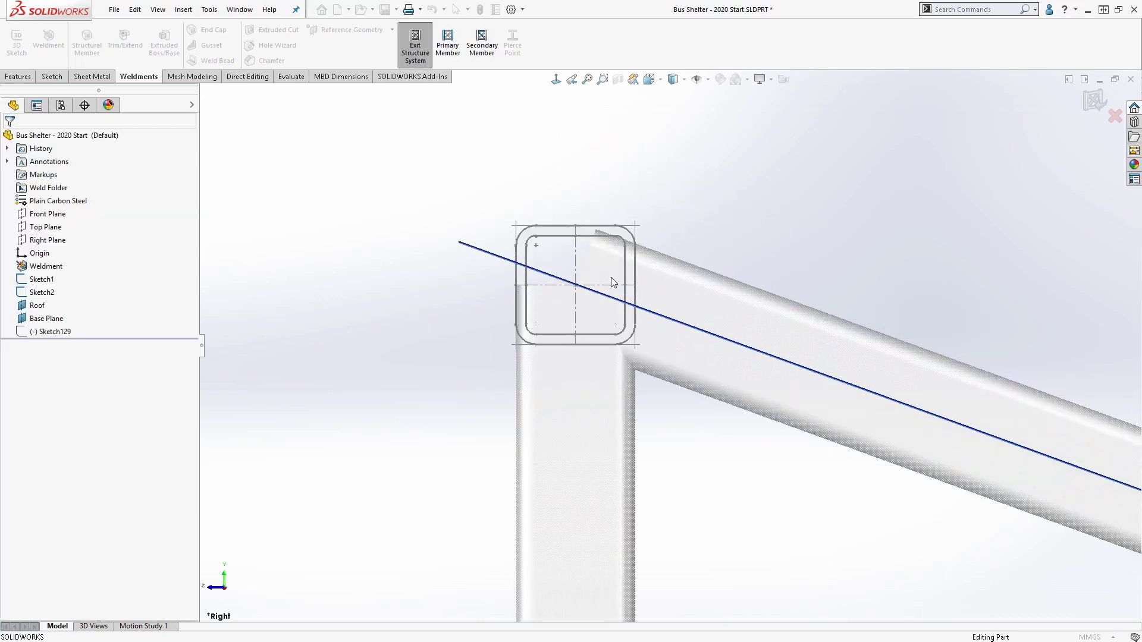
key("ctrl+7")
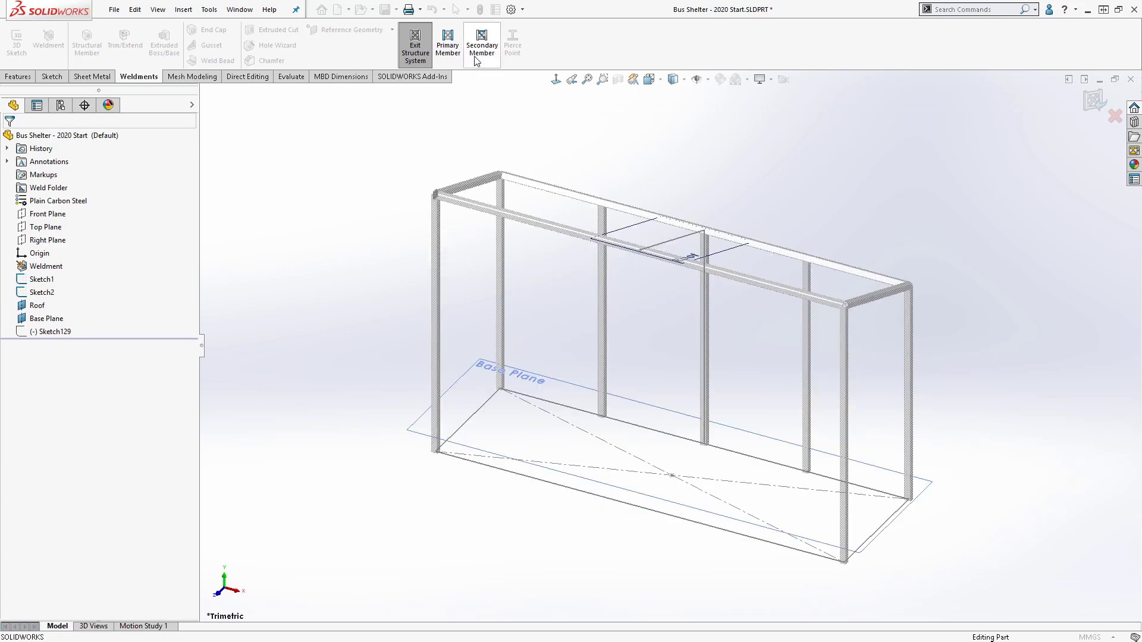
Start a Secondary Member and chain-select seven posts from the right front to the leftmost.
left_click(482, 43)
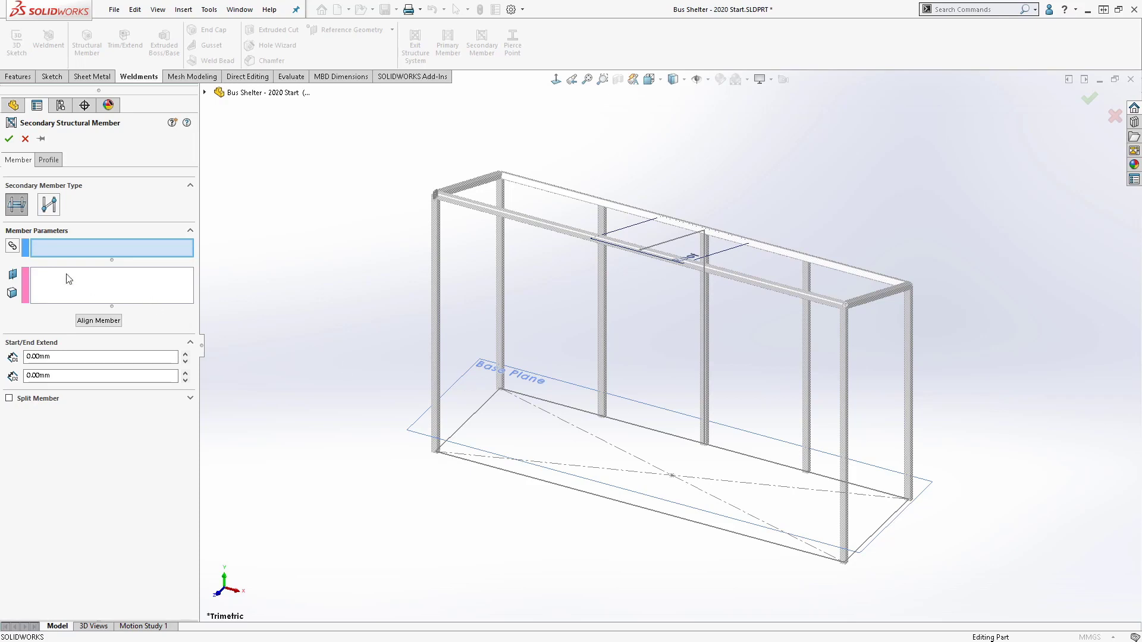
left_click(12, 245)
left_click(845, 465)
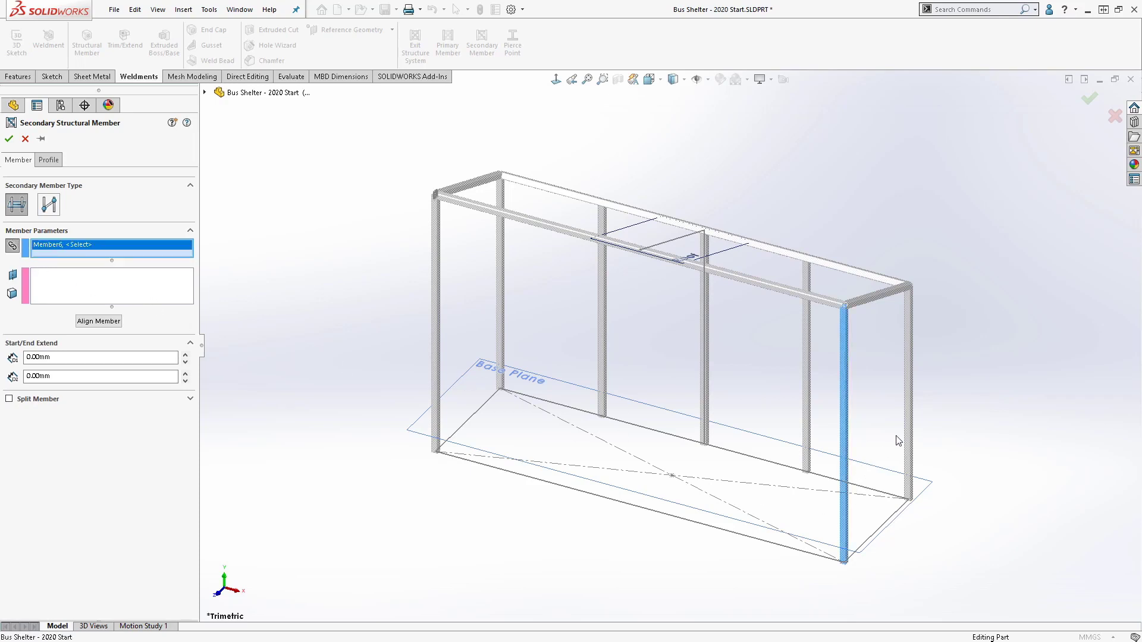
left_click(909, 416)
left_click(807, 389)
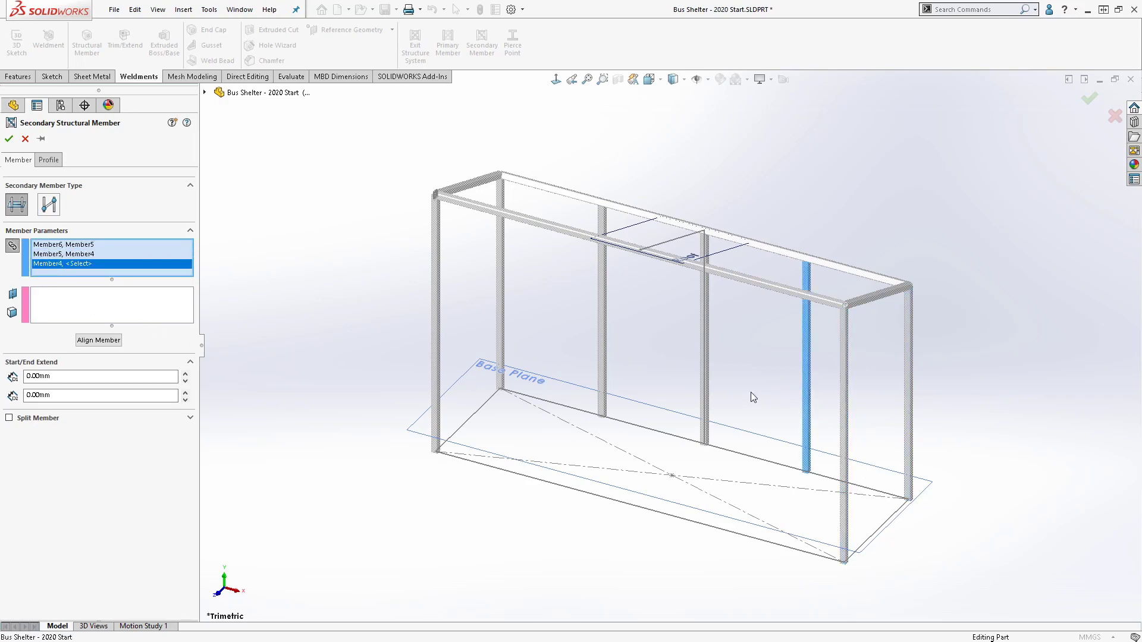
left_click(706, 361)
left_click(603, 339)
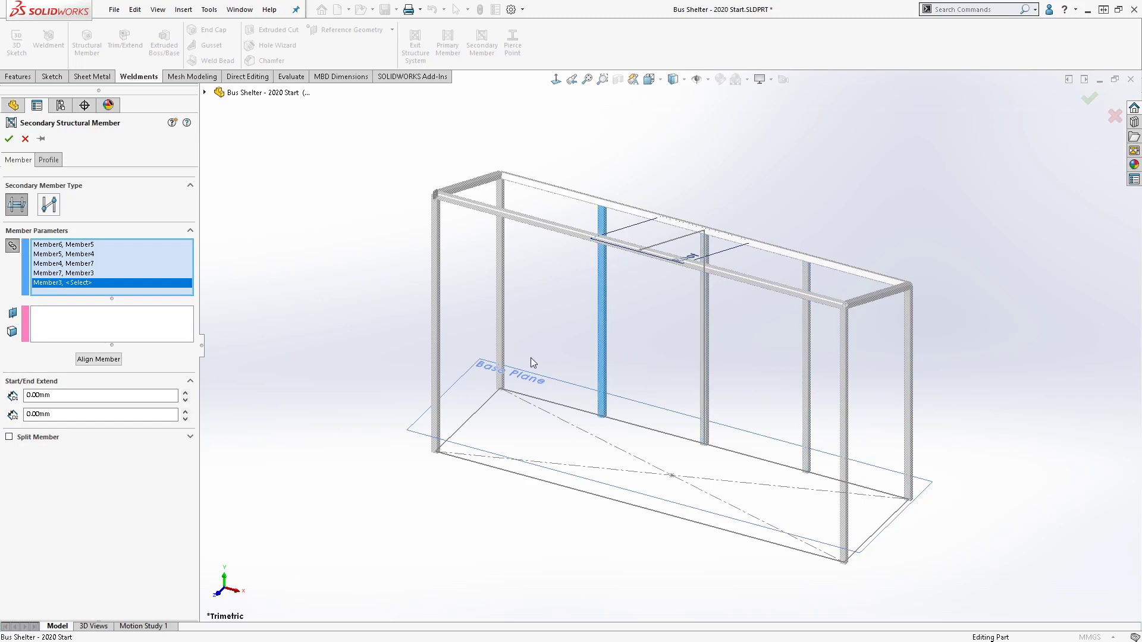
left_click(499, 323)
left_click(434, 349)
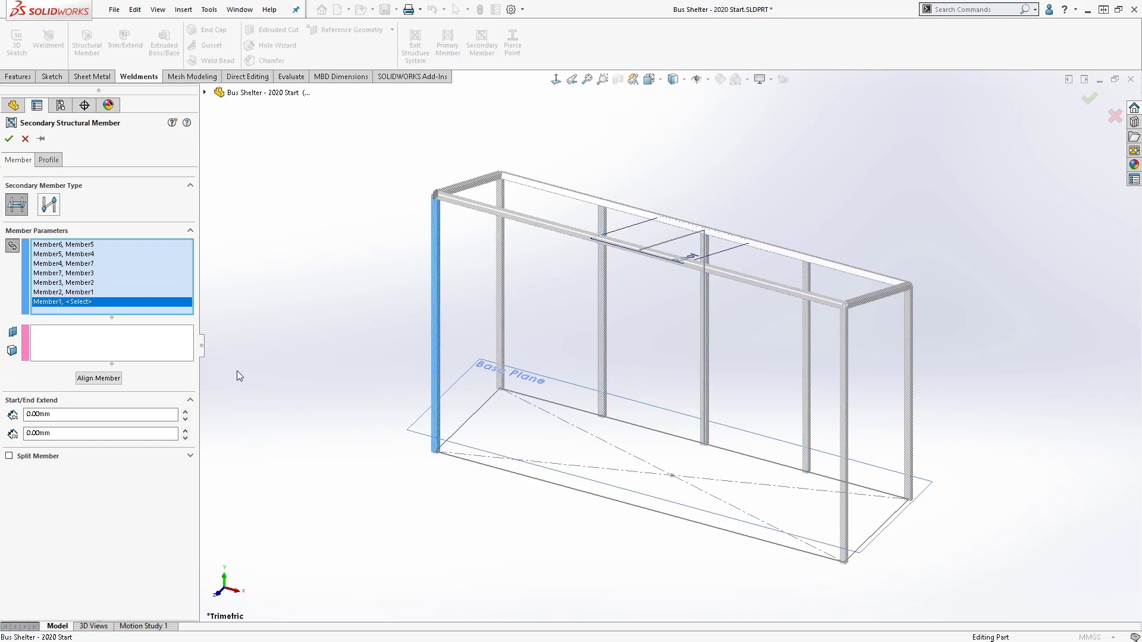
Place the chained rails on the Base Plane and confirm them.
left_click(127, 352)
left_click(469, 402)
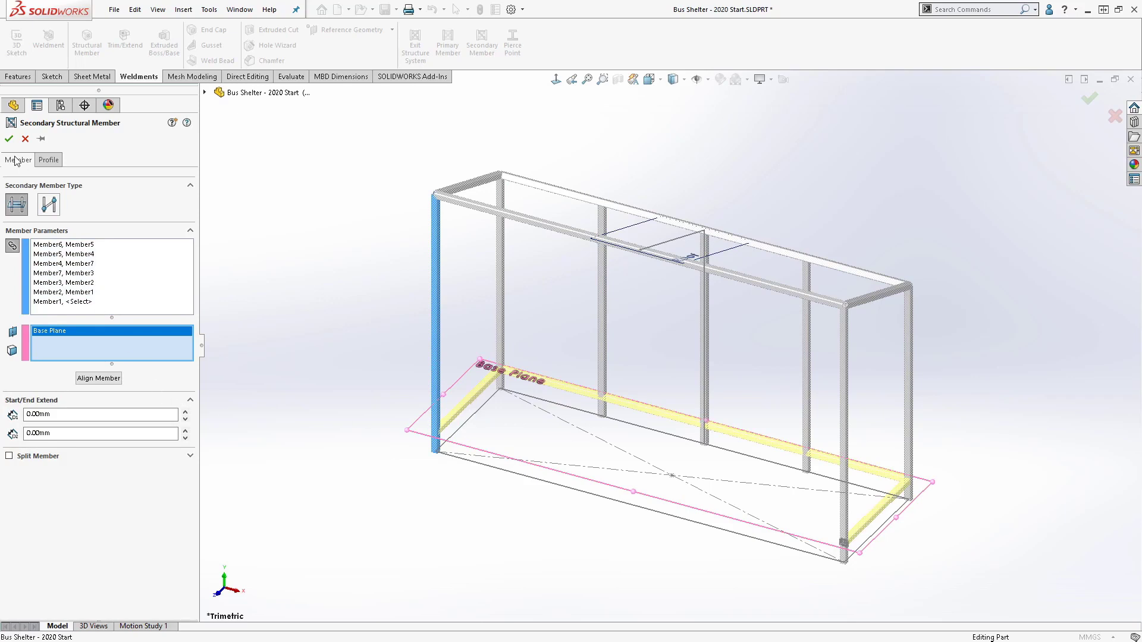
left_click(9, 139)
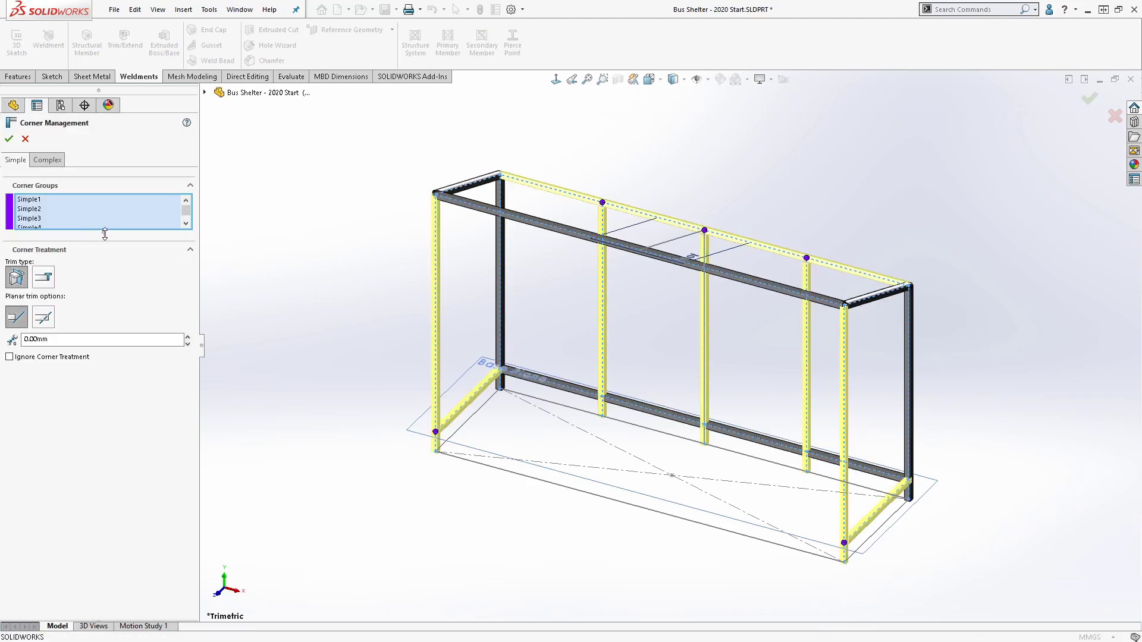
Inspect the rail-post joints, compare end and planar trim options, and apply end trim.
left_click_drag(90, 233, 105, 262)
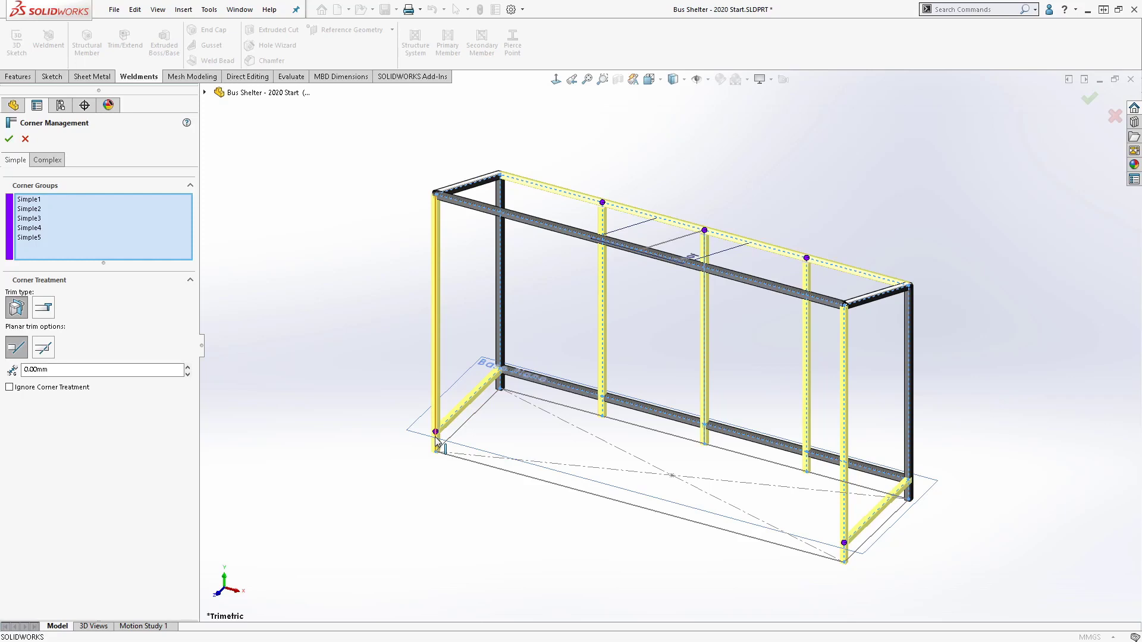
left_click(602, 79)
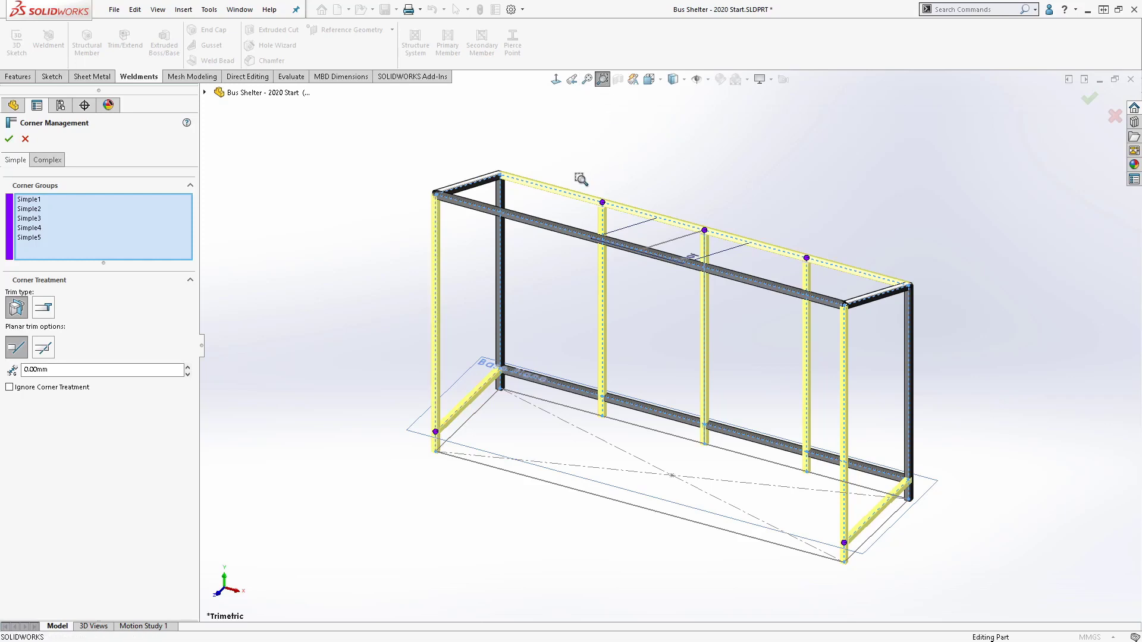
left_click_drag(580, 179, 634, 245)
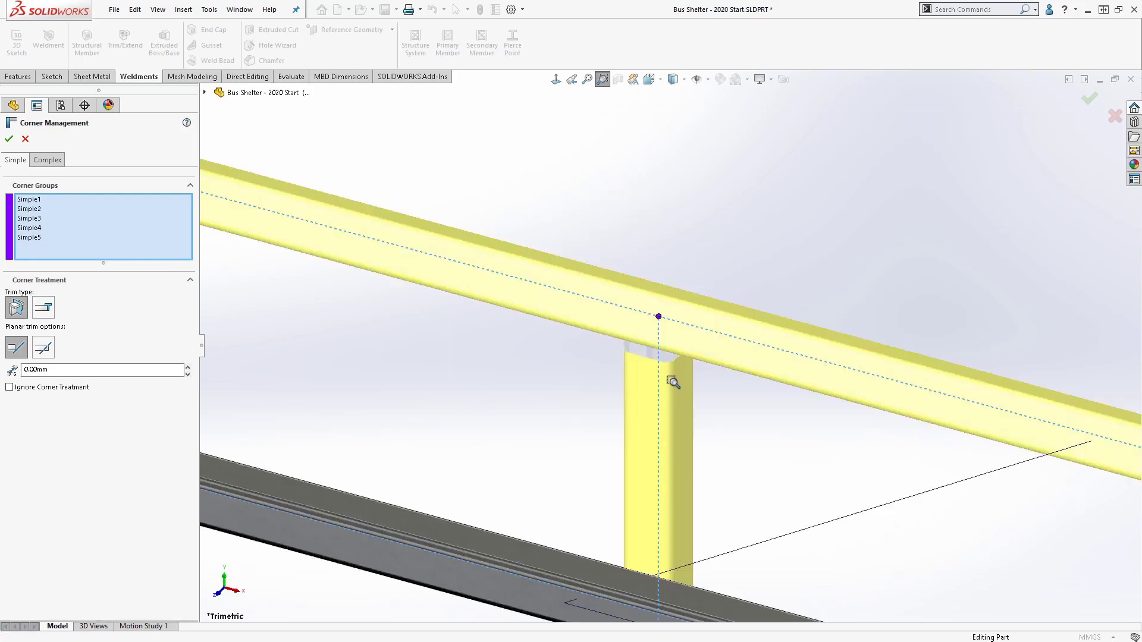
middle_click_drag(673, 382, 646, 305)
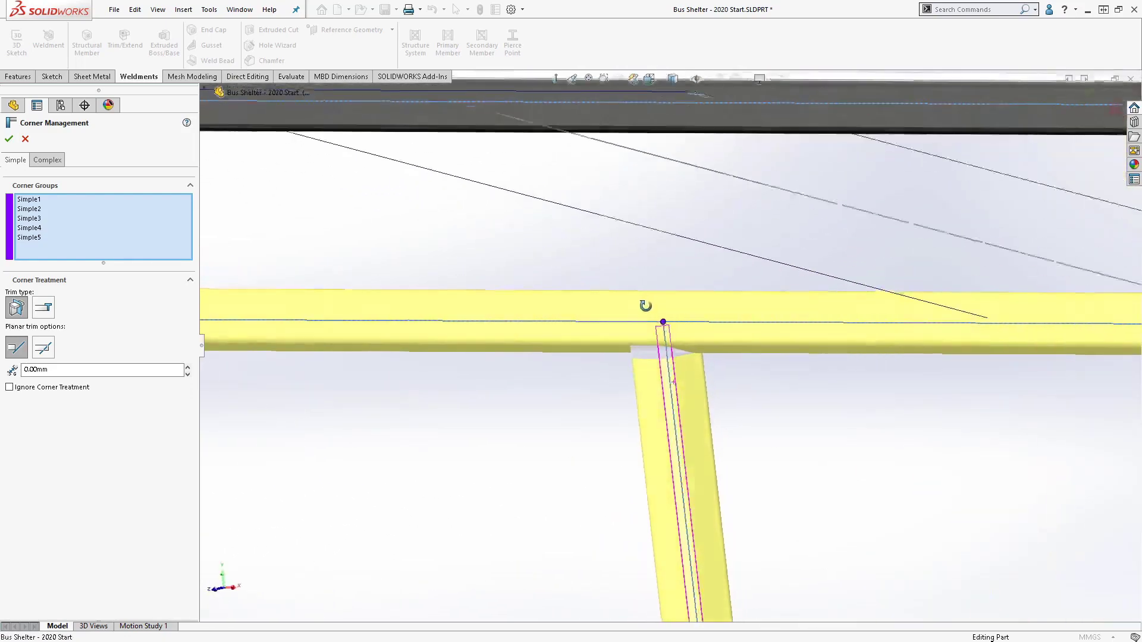
middle_click_drag(645, 306, 658, 315)
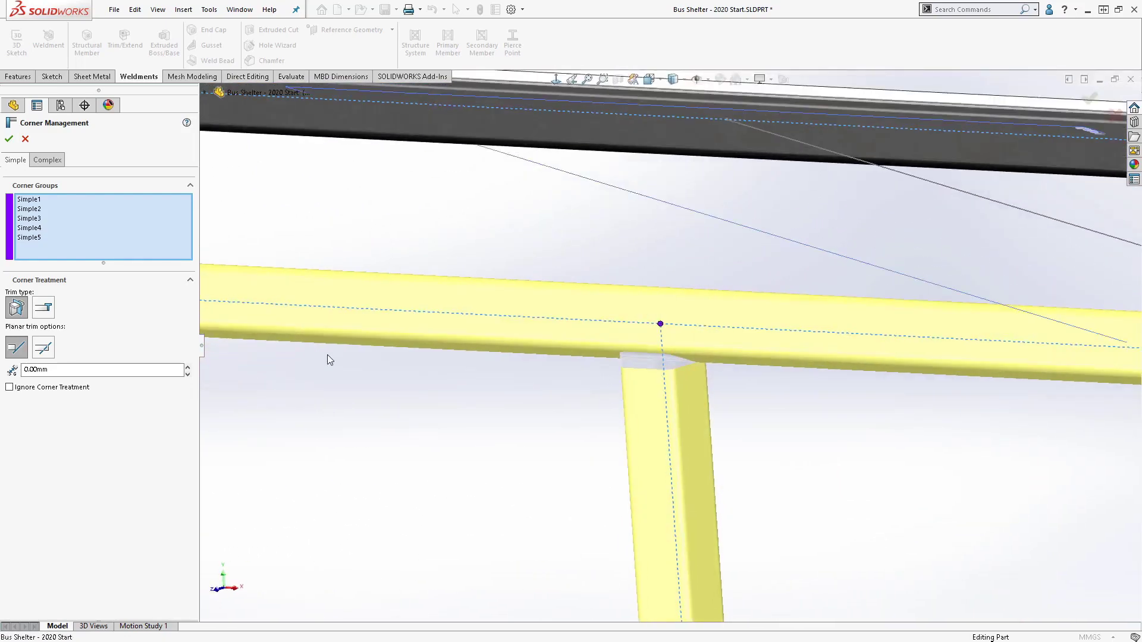
left_click(43, 307)
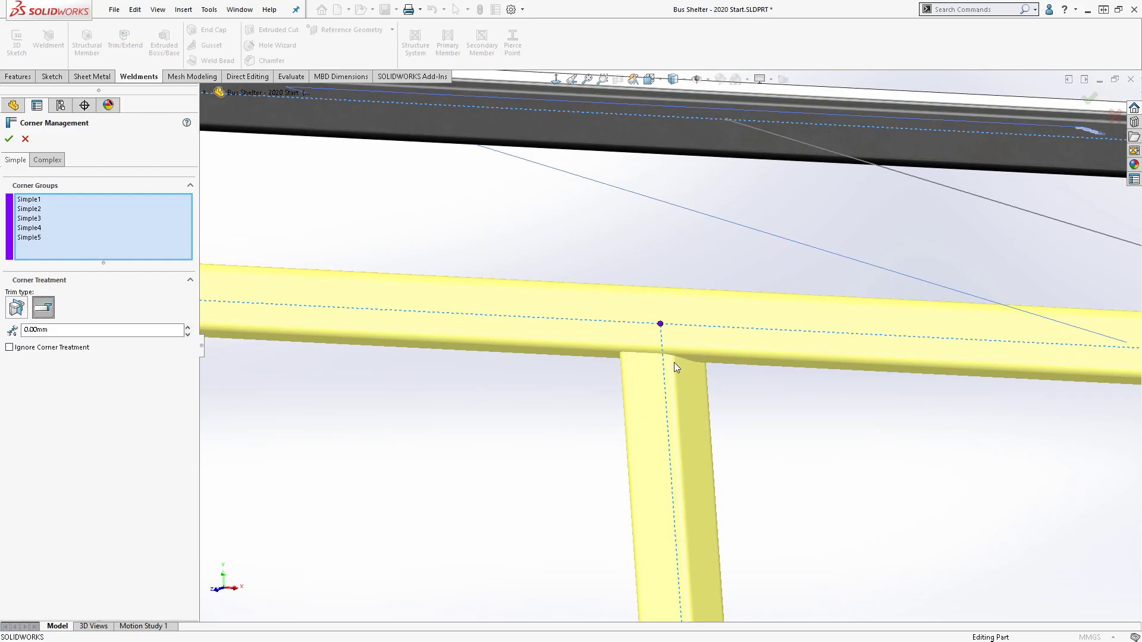
left_click(17, 307)
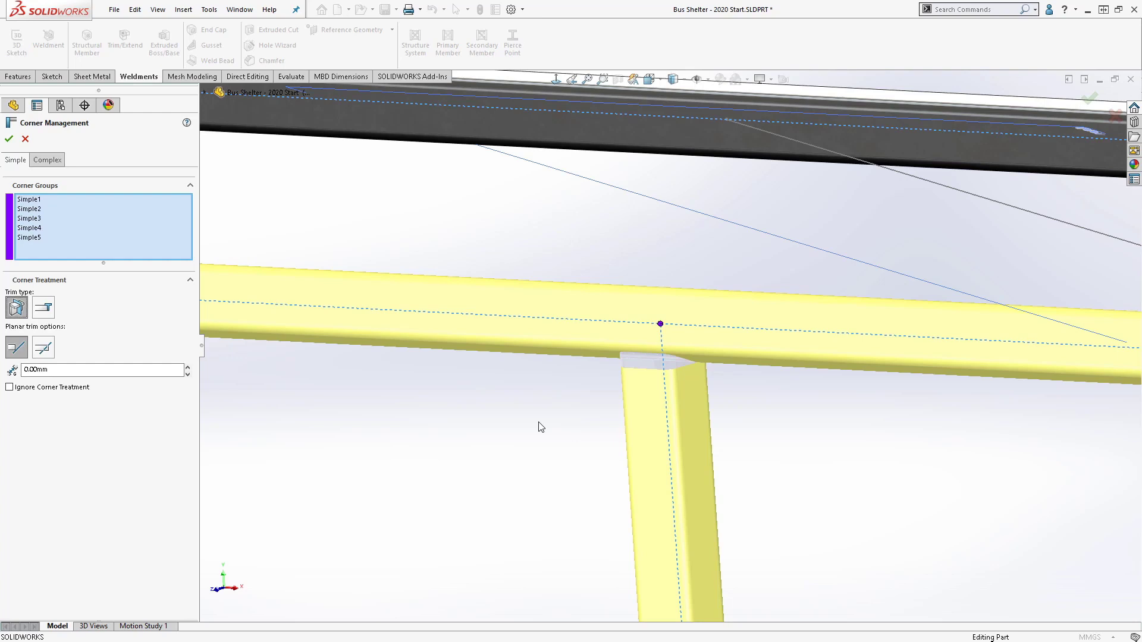
left_click(44, 349)
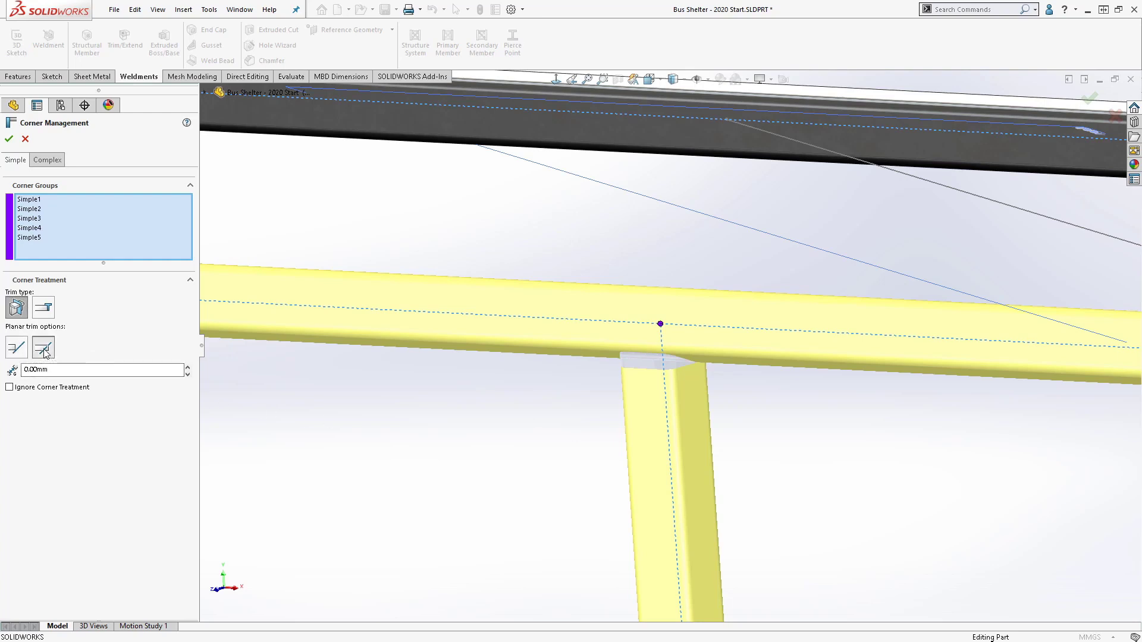
left_click(16, 347)
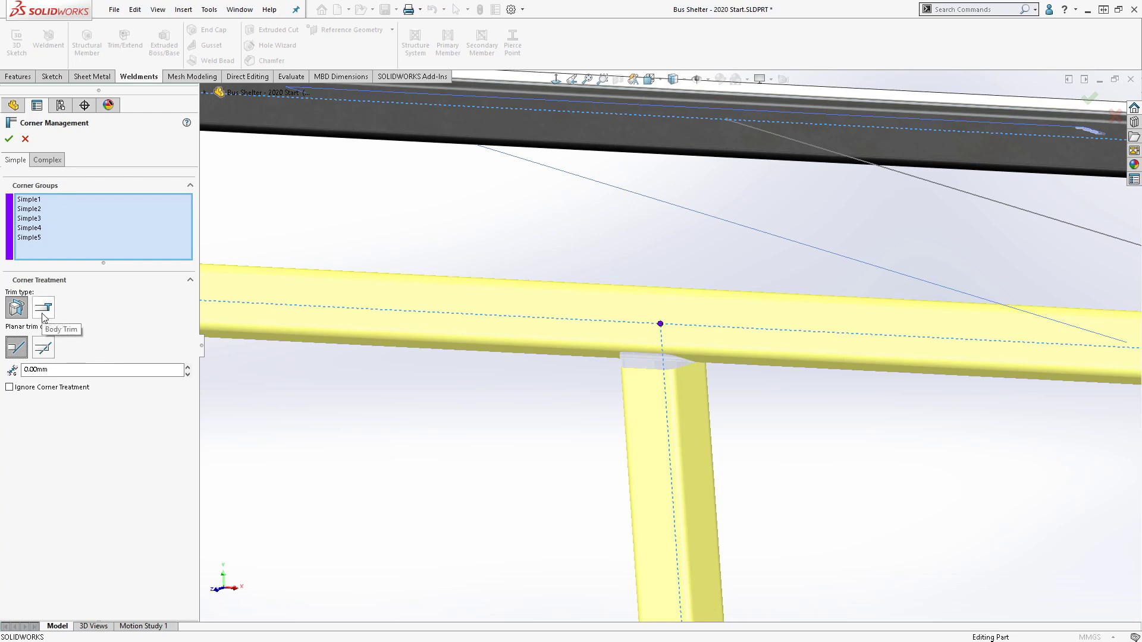
left_click(44, 317)
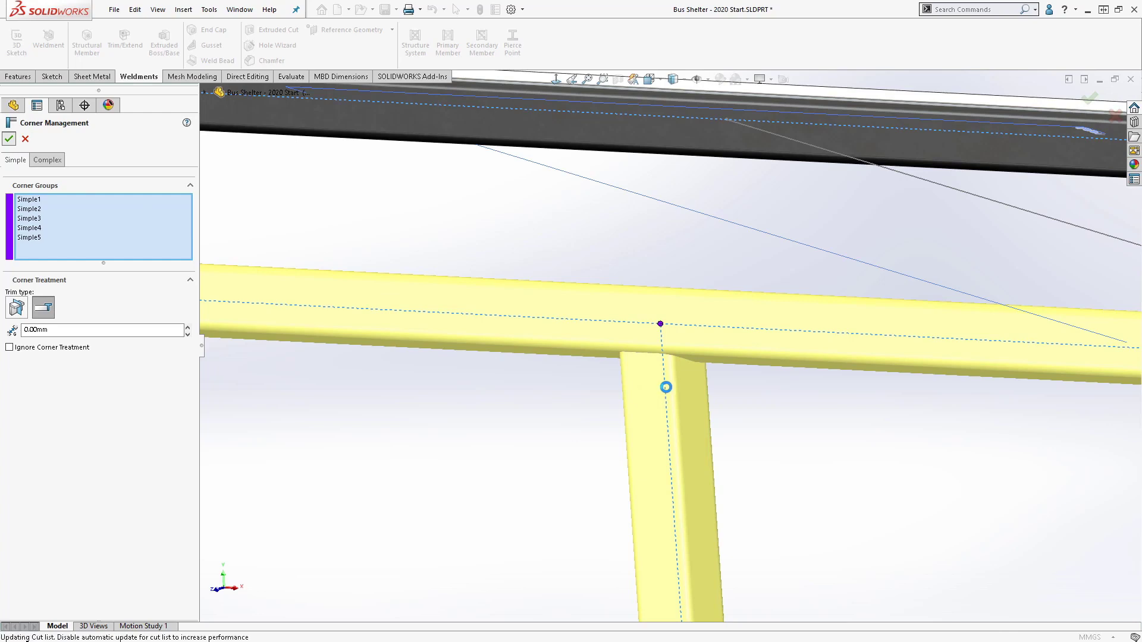
mouse_move(649, 389)
middle_mouse_down()
mouse_move(616, 356)
mouse_move(660, 369)
middle_mouse_up()
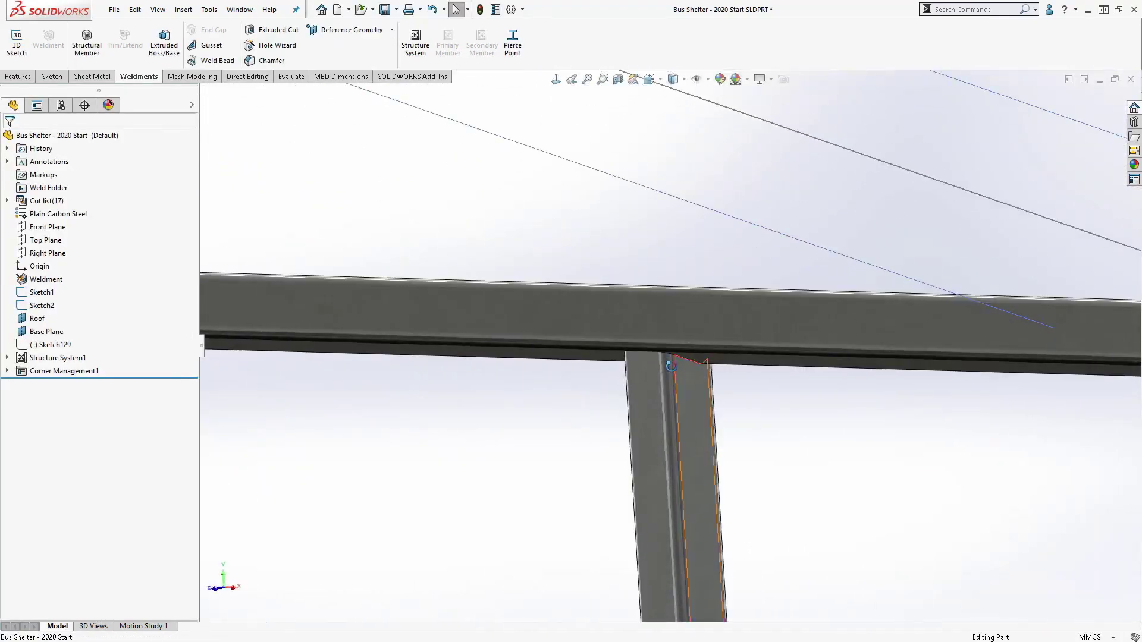
Change Corner Management1's corner trim to a planar cut and inspect the post joint.
right_click(89, 371)
left_click(89, 340)
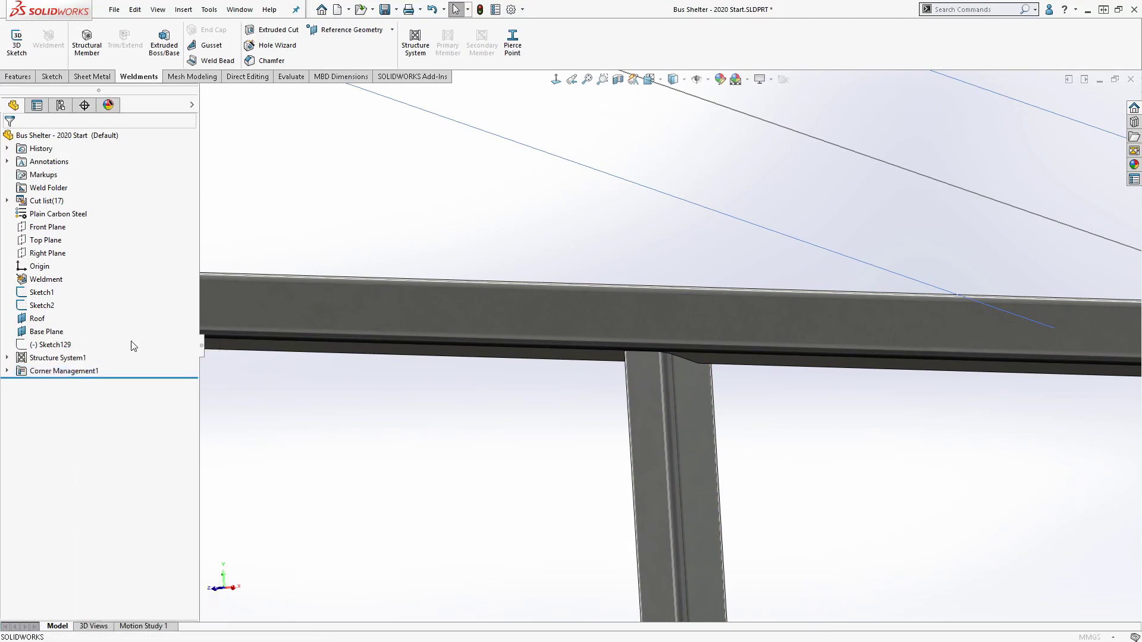
left_click(16, 277)
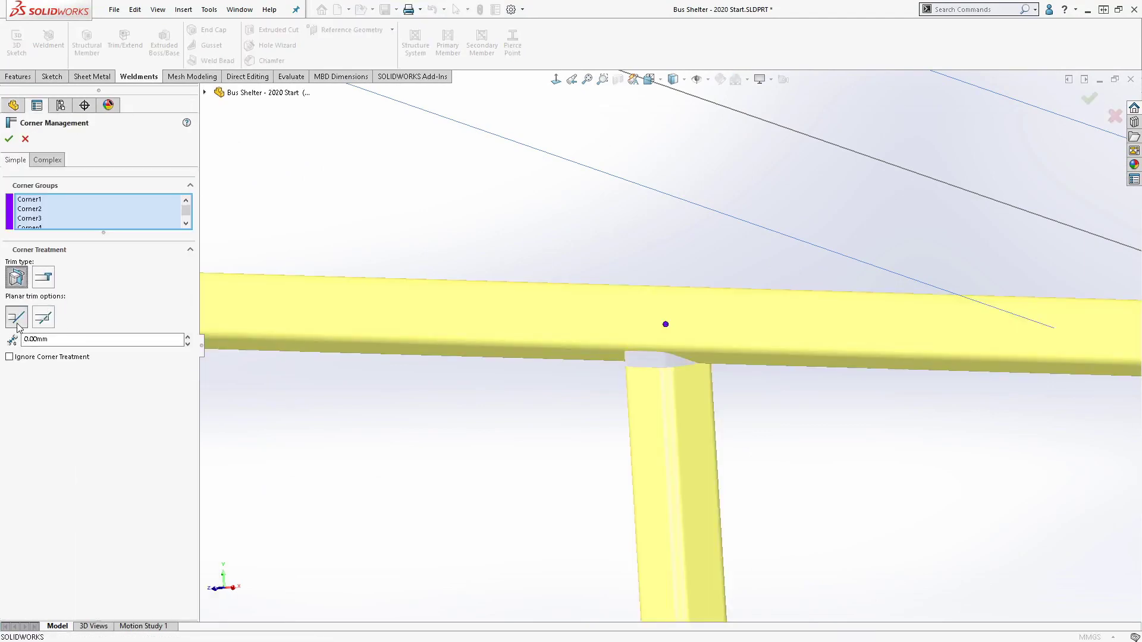
left_click(7, 141)
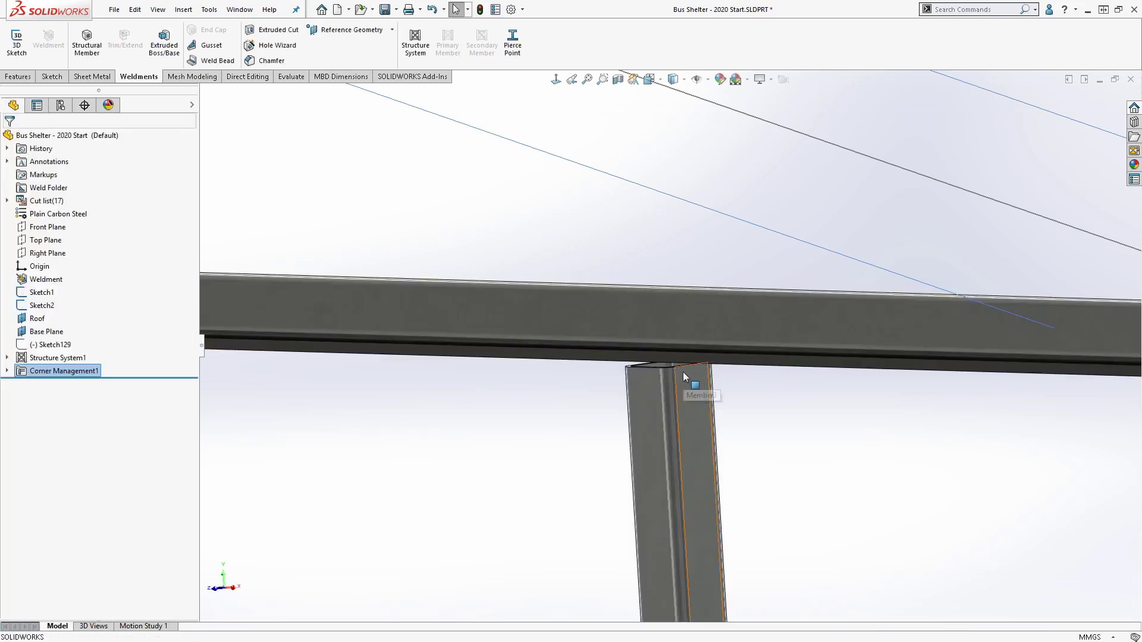
mouse_move(683, 372)
middle_mouse_down()
mouse_move(629, 365)
mouse_move(683, 387)
middle_mouse_up()
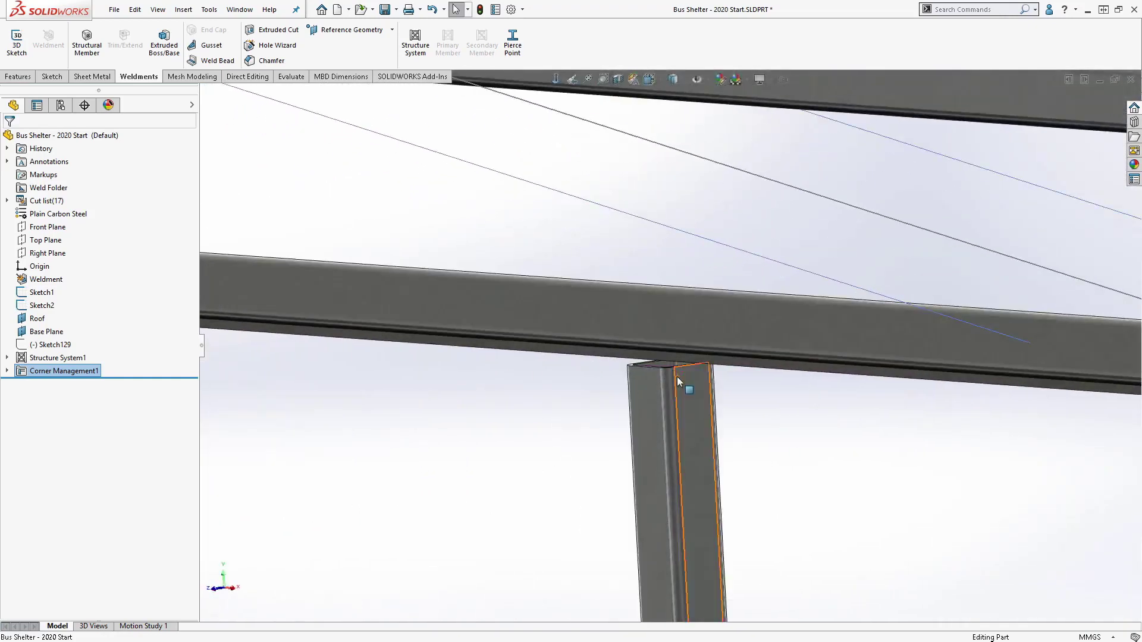
Switch the corner trim to the full-contact planar option and check more posts and beams.
right_click(60, 370)
left_click(83, 334)
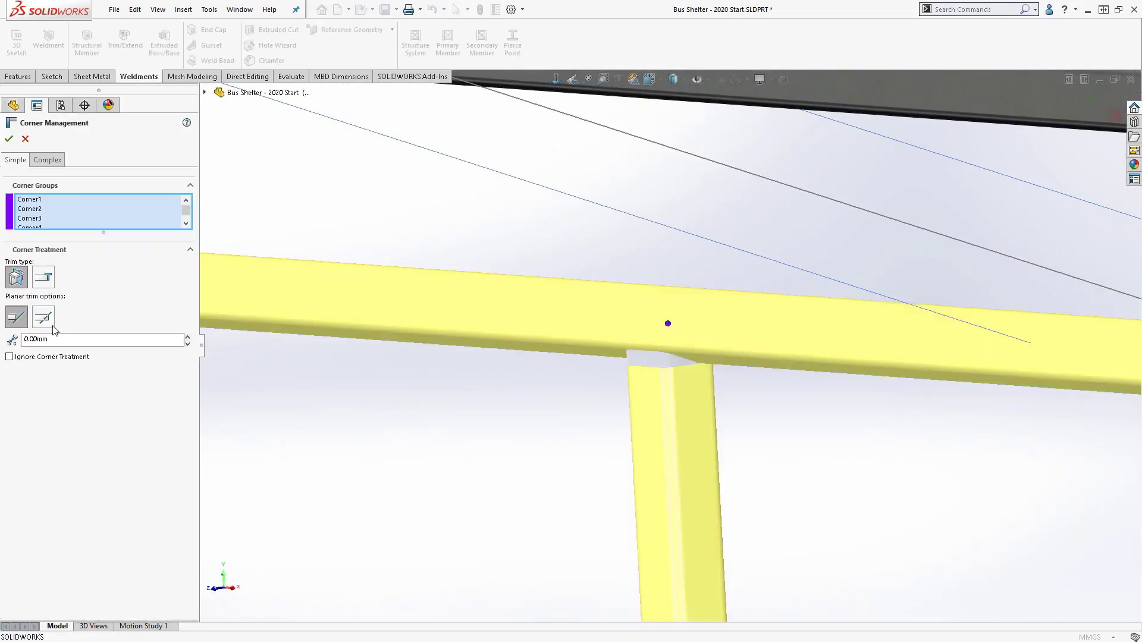
left_click(43, 317)
left_click(9, 138)
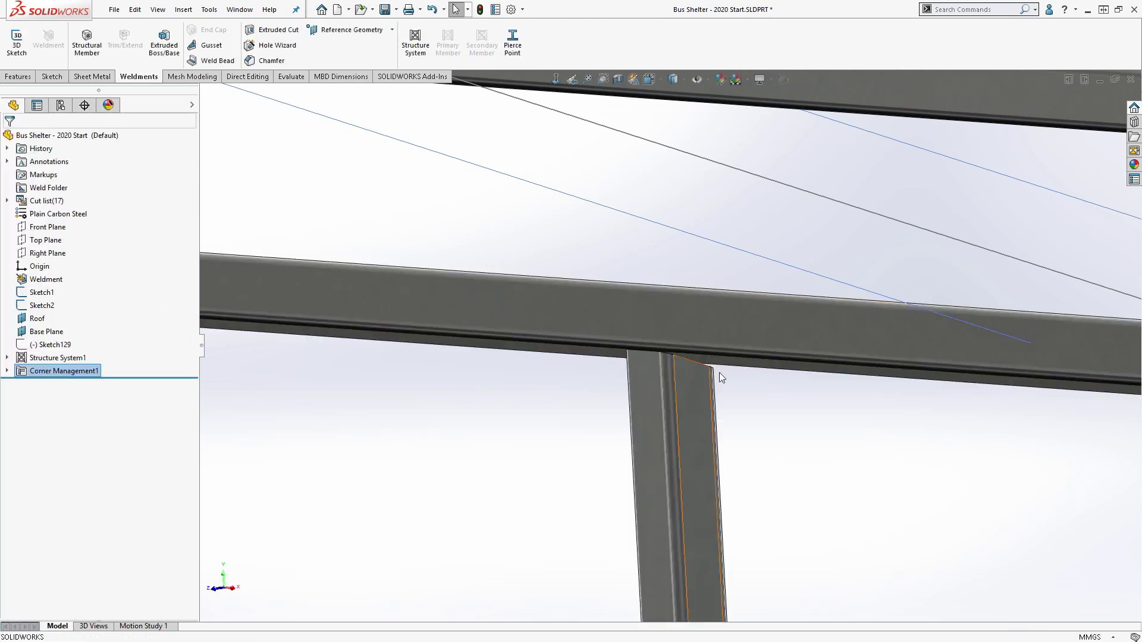
mouse_move(719, 374)
middle_mouse_down()
mouse_move(621, 362)
mouse_move(381, 395)
middle_mouse_up()
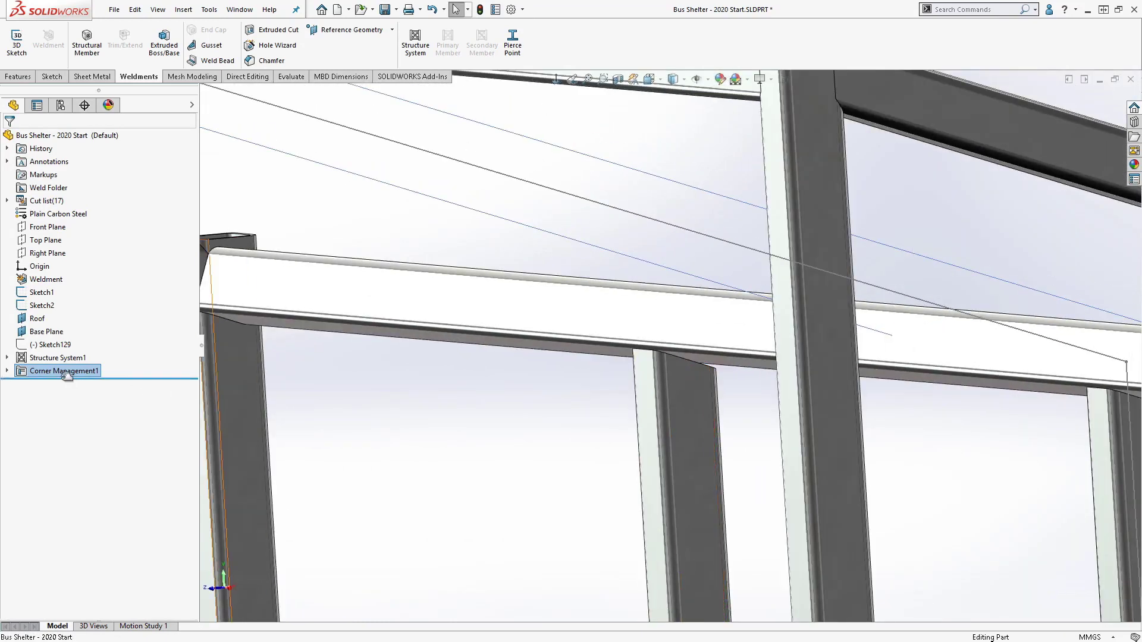
Reopen Corner Management1, keeping the full-contact planar trim selected.
right_click(60, 374)
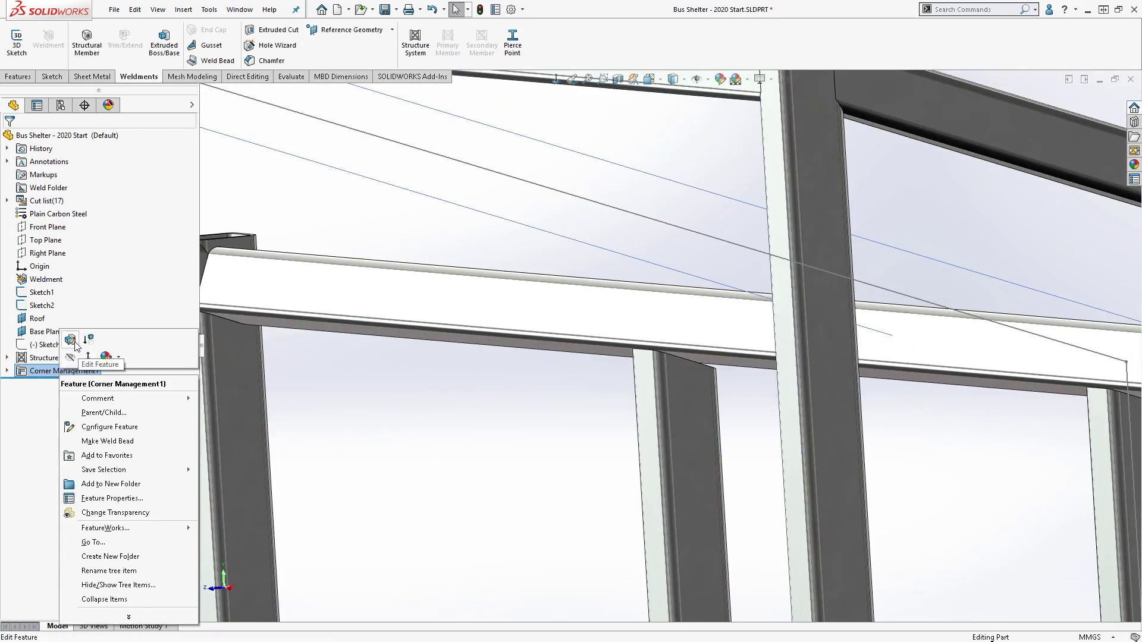
left_click(69, 339)
left_click(51, 322)
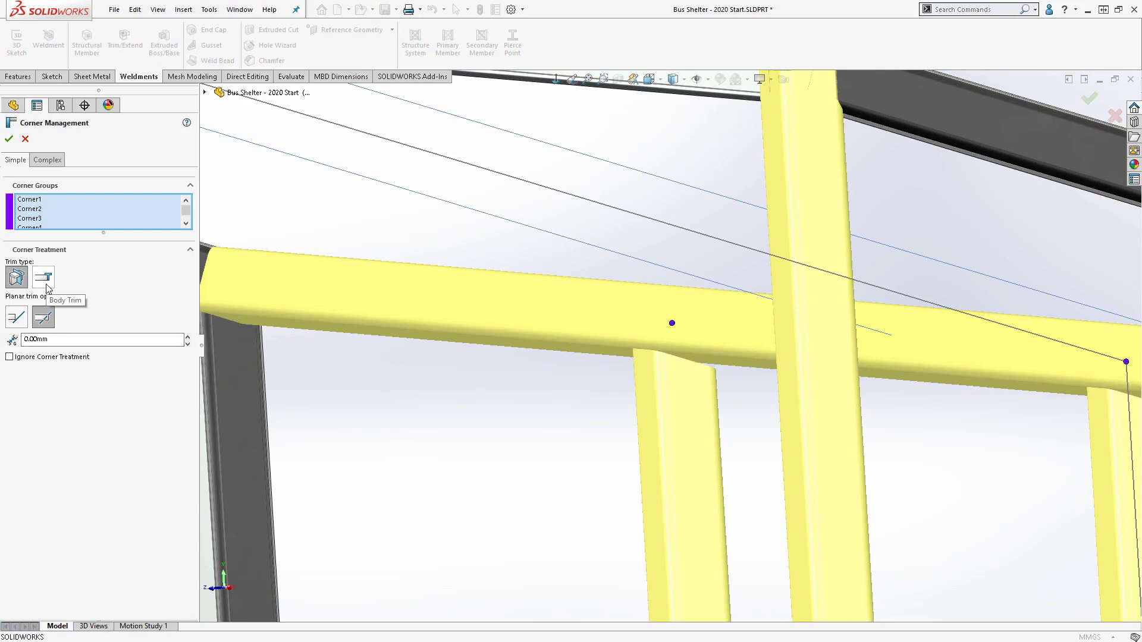
Switch to body trimming on the Complex tab and zoom to the upper-right roof corner.
left_click(48, 288)
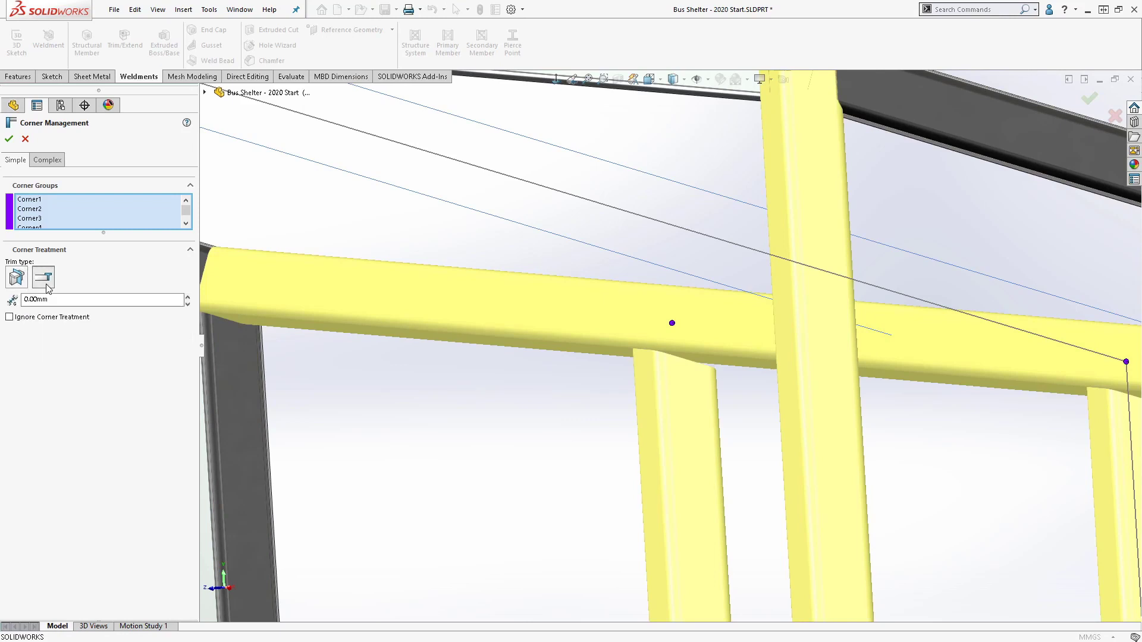
left_click(47, 160)
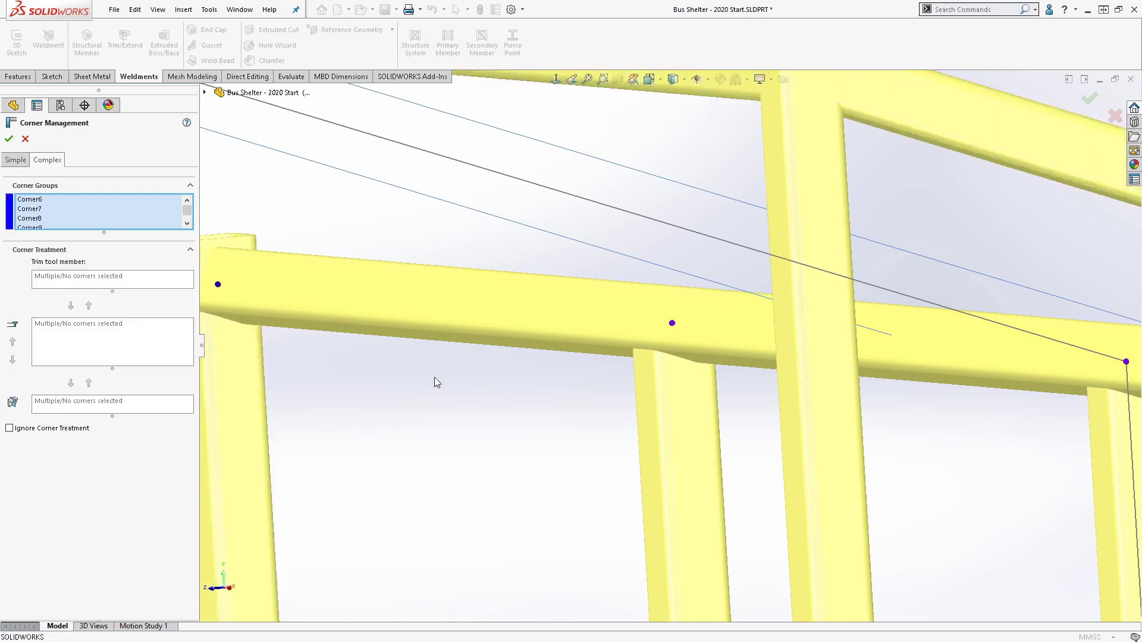
scroll(431, 392, "up", 5)
middle_click_drag(531, 434, 607, 439)
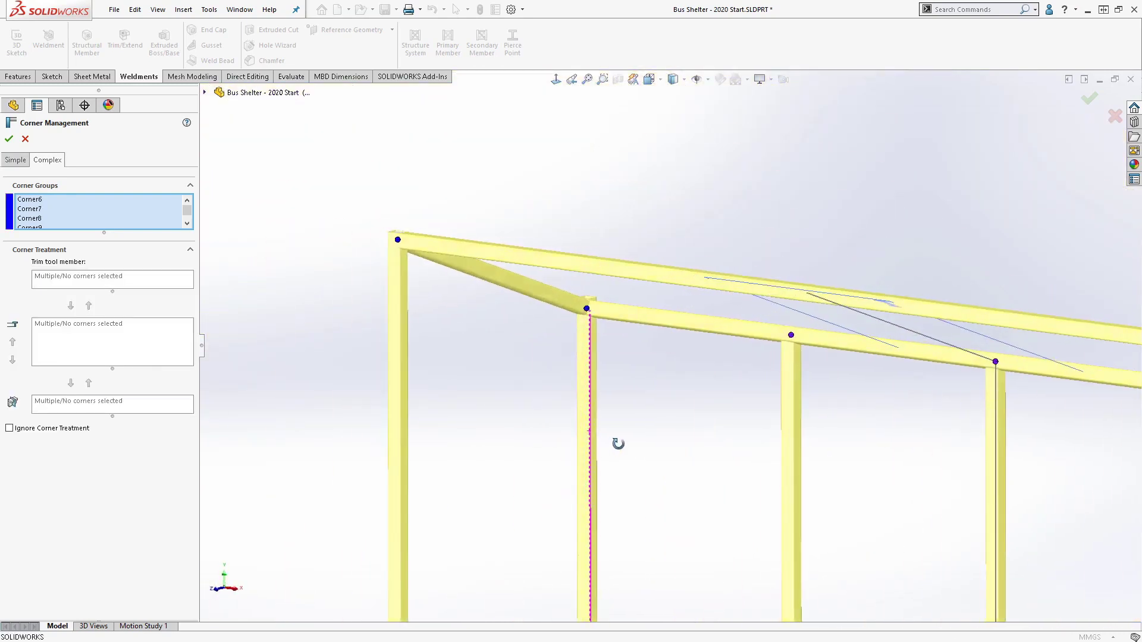
scroll(741, 446, "up", 5)
scroll(676, 416, "down", 3)
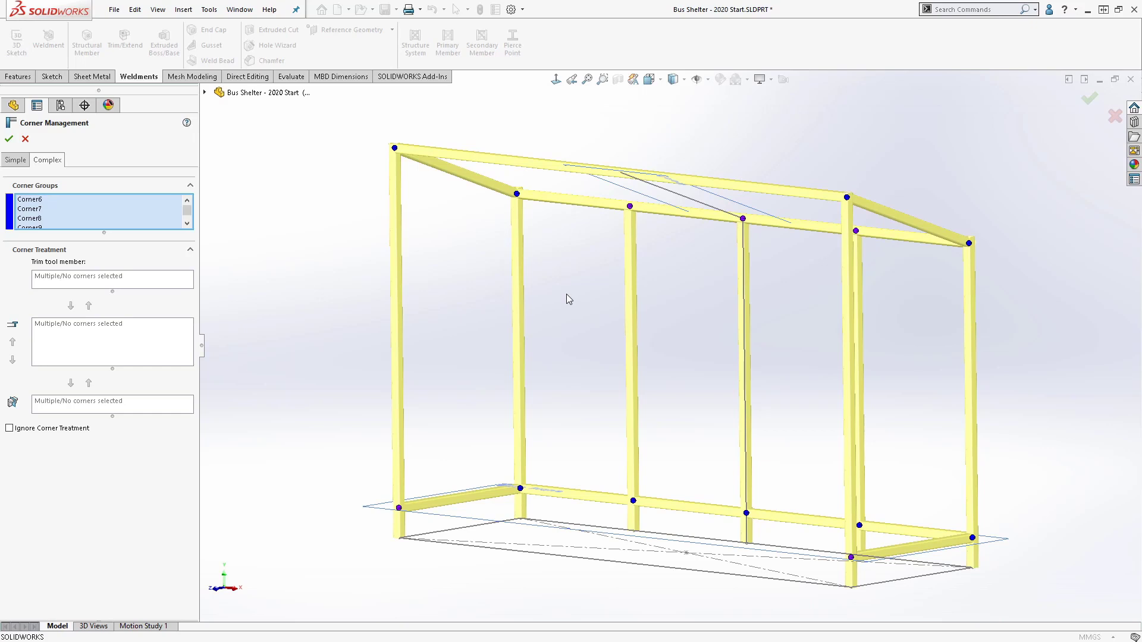
left_click(602, 80)
left_click_drag(782, 159, 923, 265)
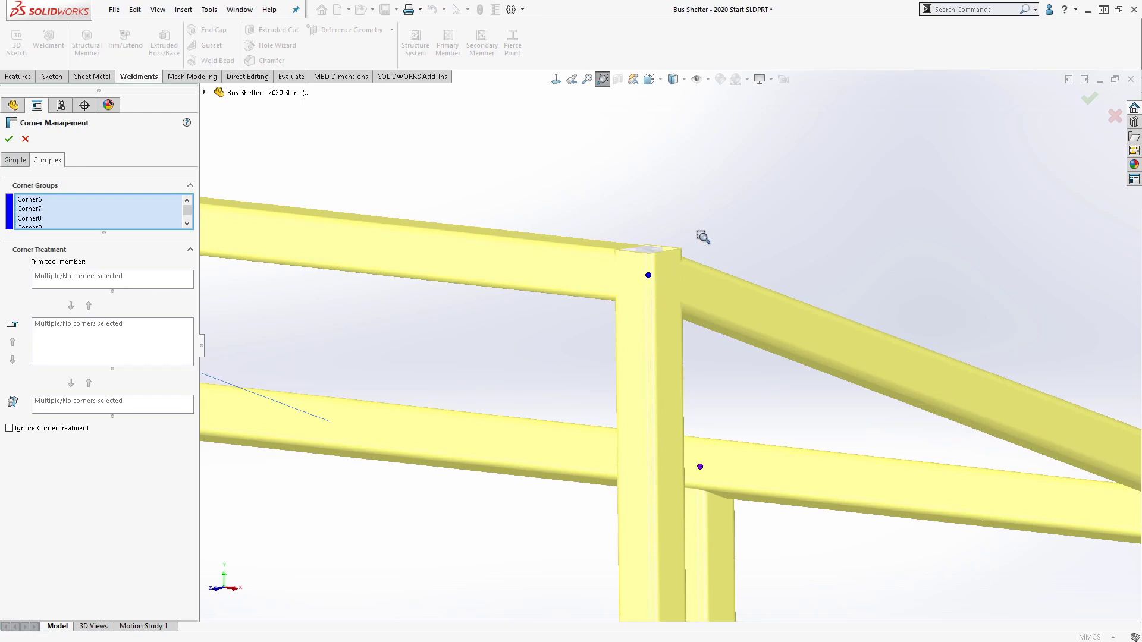
key("Escape")
Set Member11 as the trim tool member at the top roof corner and apply it.
left_click(649, 276)
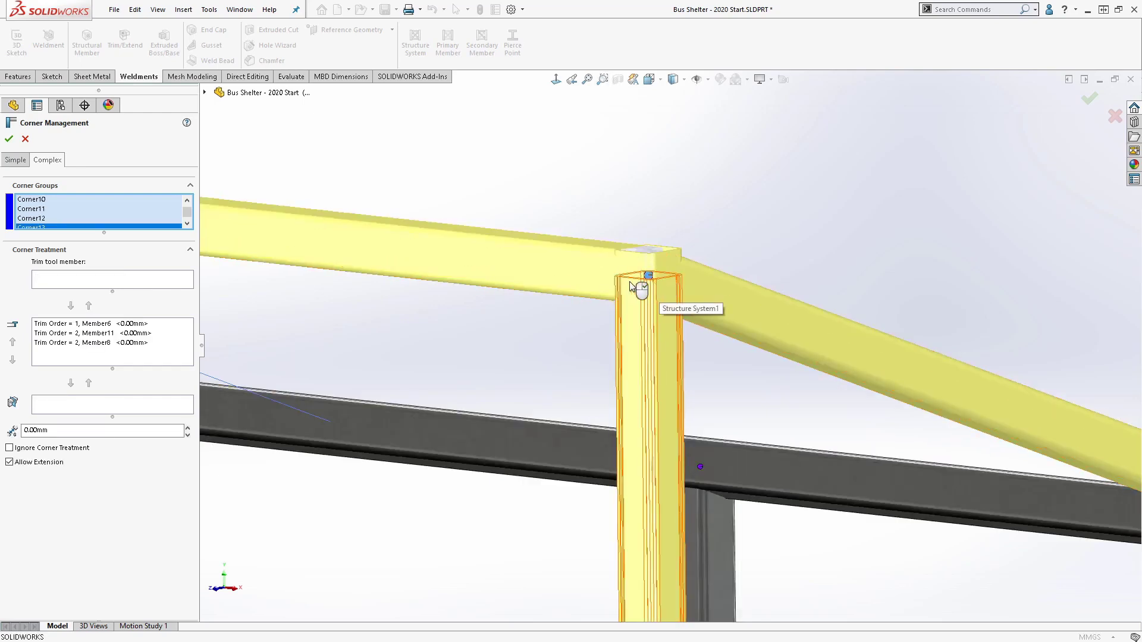
left_click(649, 277)
left_click(552, 260)
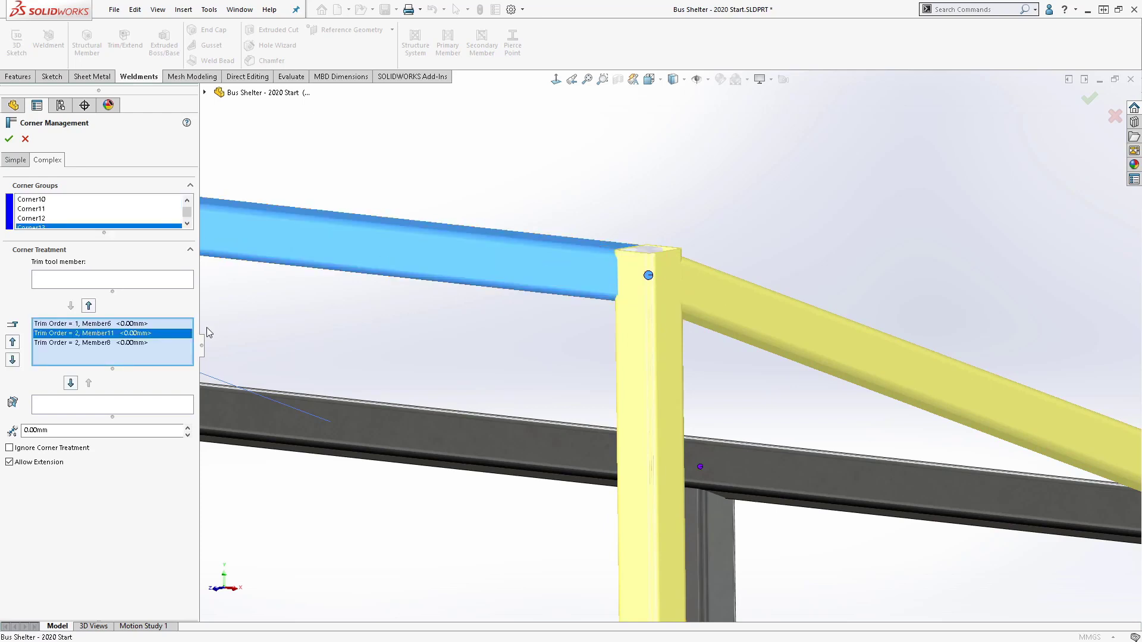
left_click(88, 306)
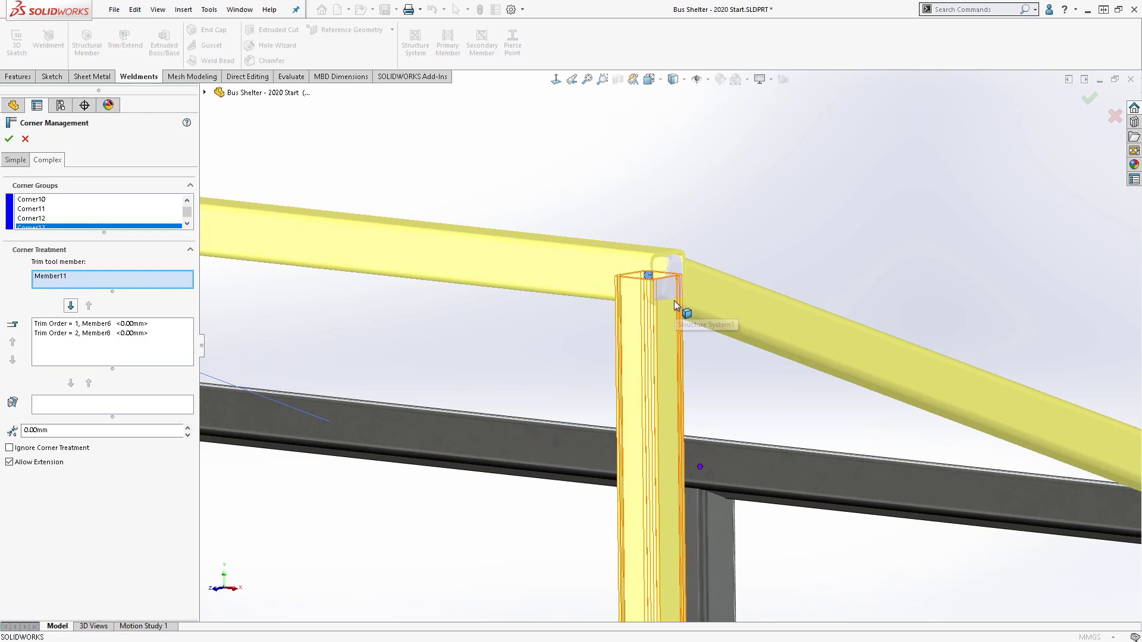
mouse_move(673, 301)
middle_mouse_down()
mouse_move(648, 295)
mouse_move(655, 276)
middle_mouse_up()
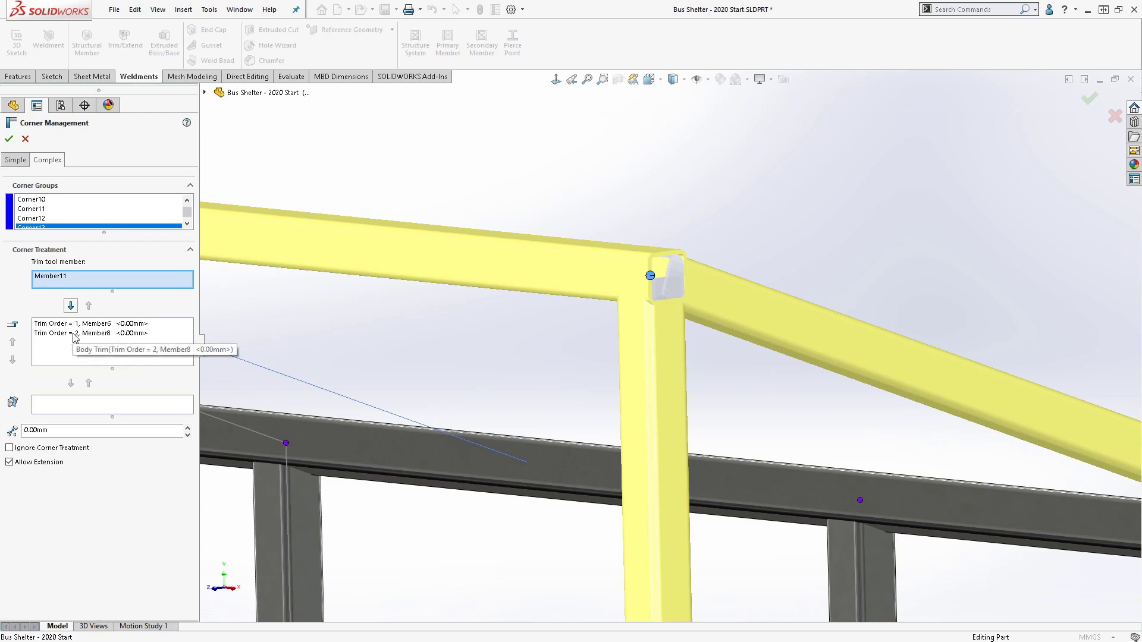
left_click(8, 141)
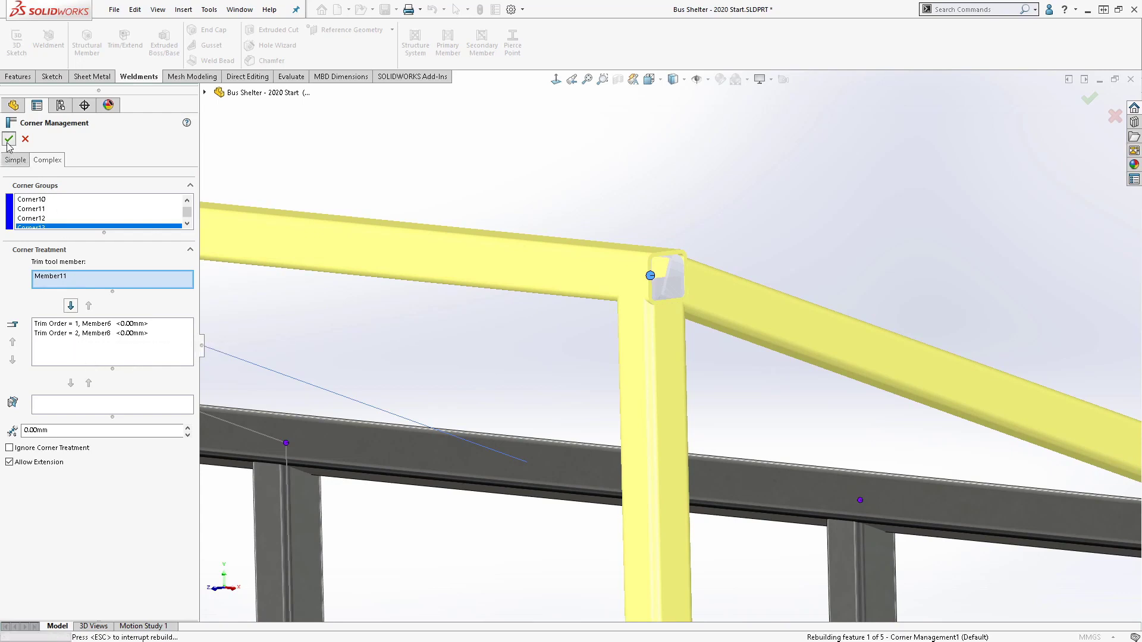
mouse_move(584, 352)
middle_mouse_down()
mouse_move(593, 315)
mouse_move(543, 316)
mouse_move(605, 318)
middle_mouse_up()
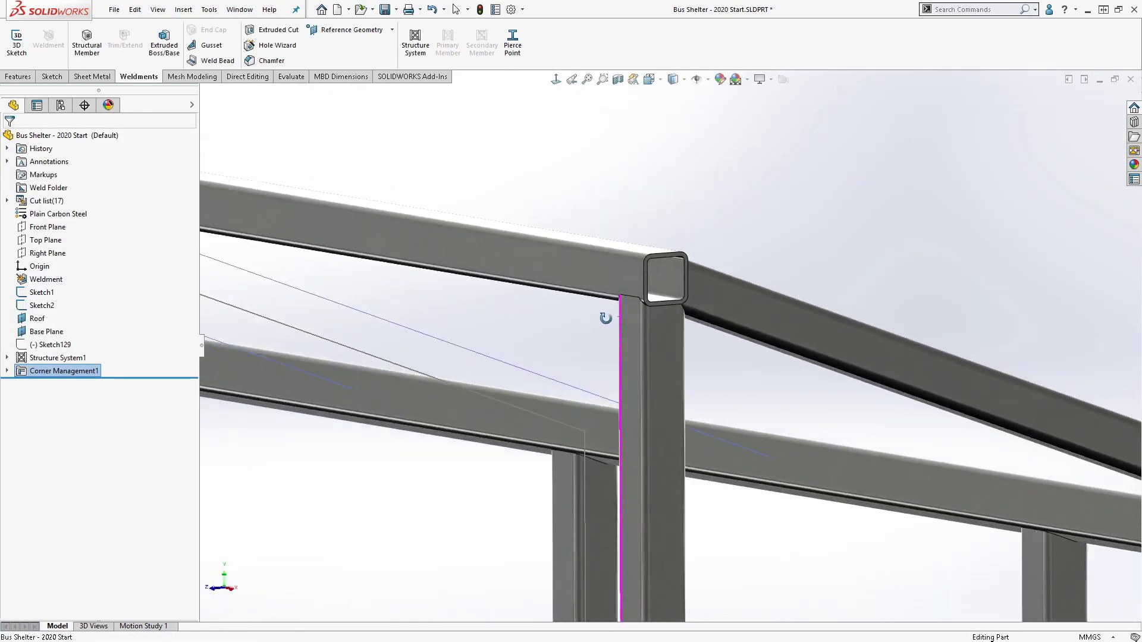
Give Member8 at the top roof corner a full-contact planar trim in Corner Management1.
right_click(48, 373)
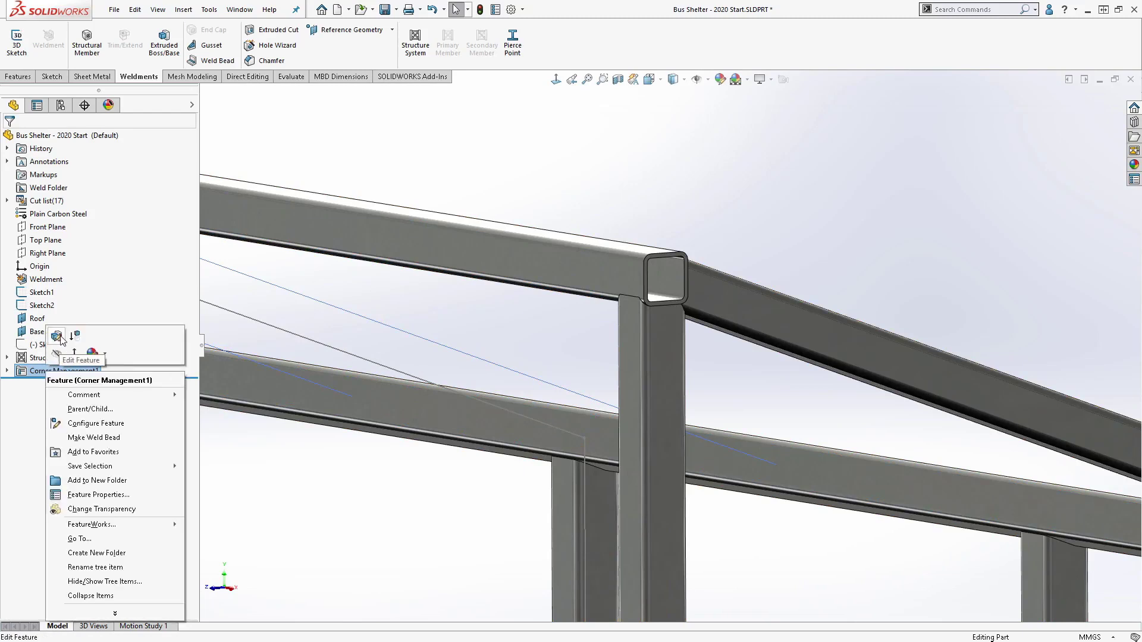
left_click(61, 338)
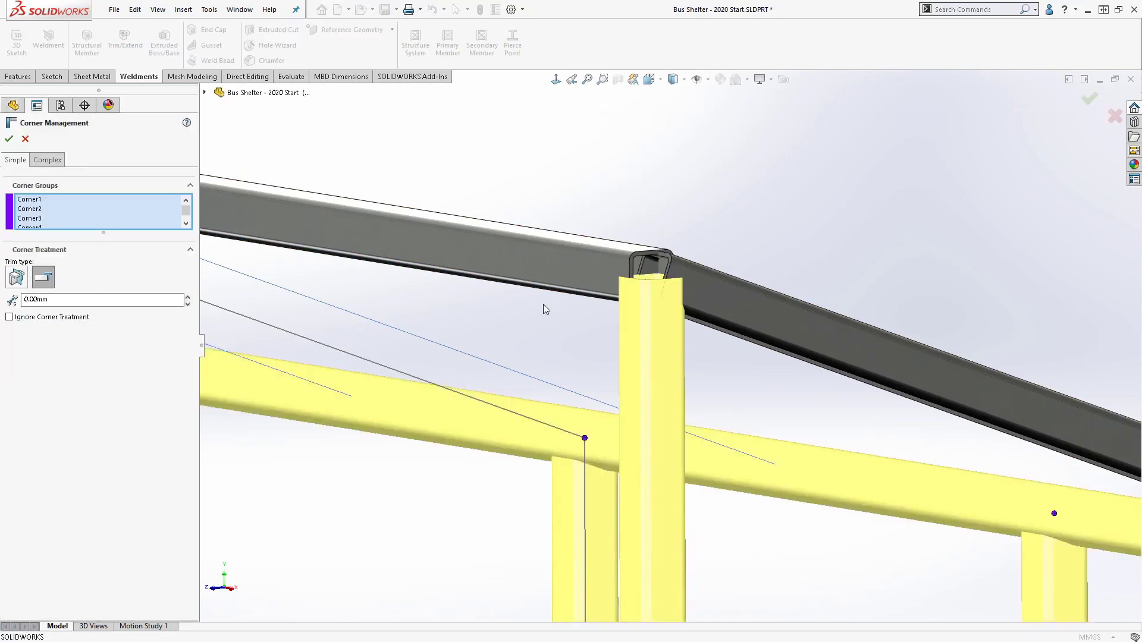
left_click(47, 159)
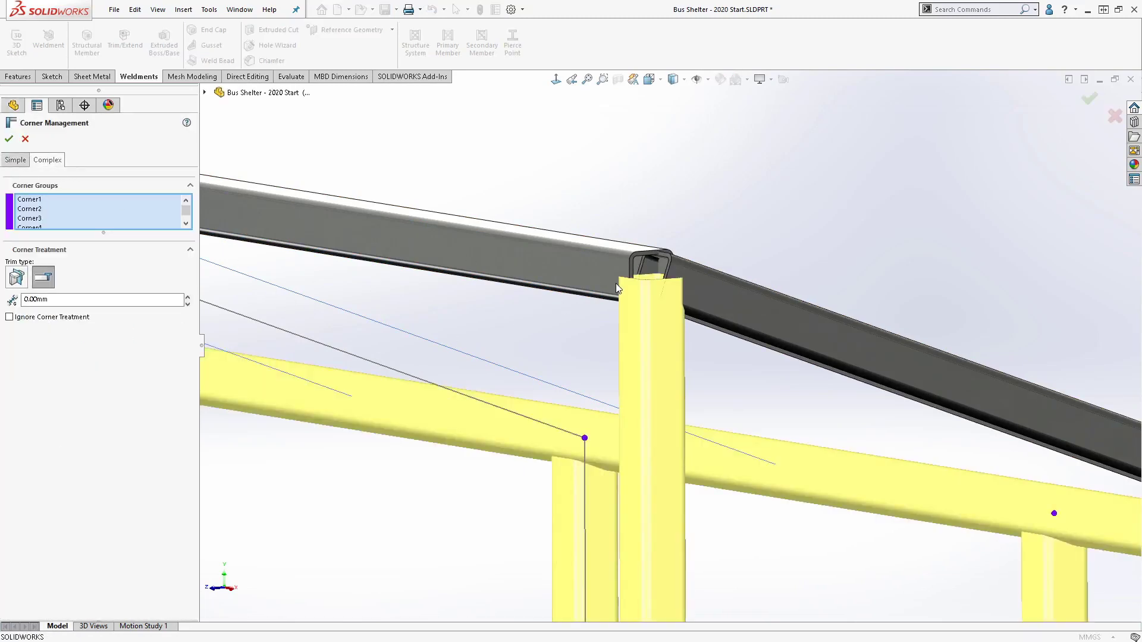
left_click(652, 288)
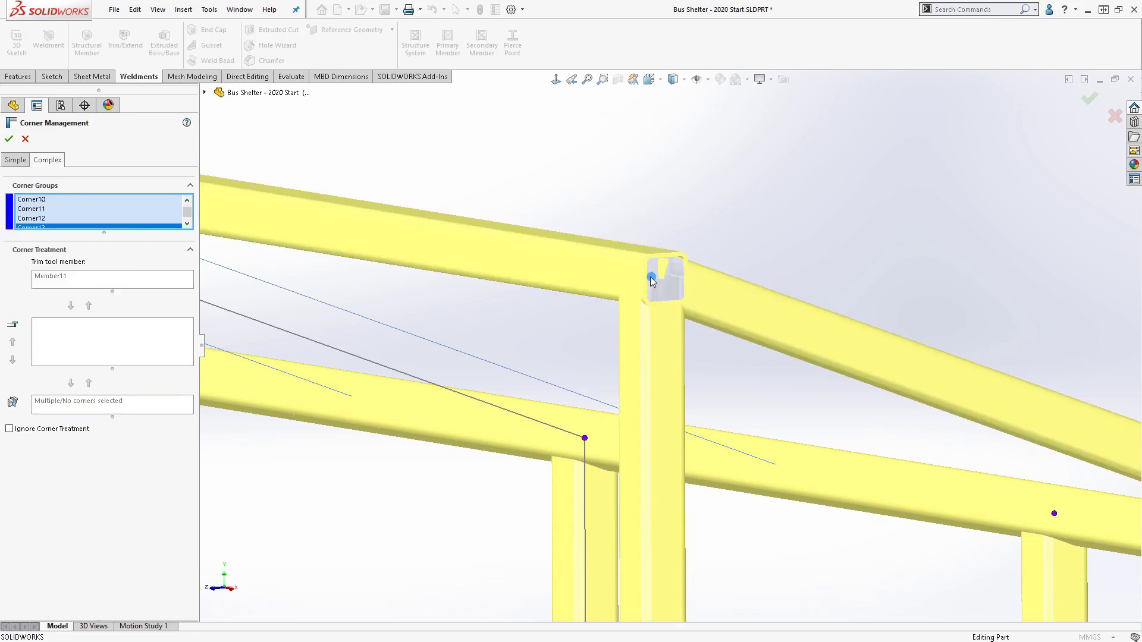
left_click(85, 334)
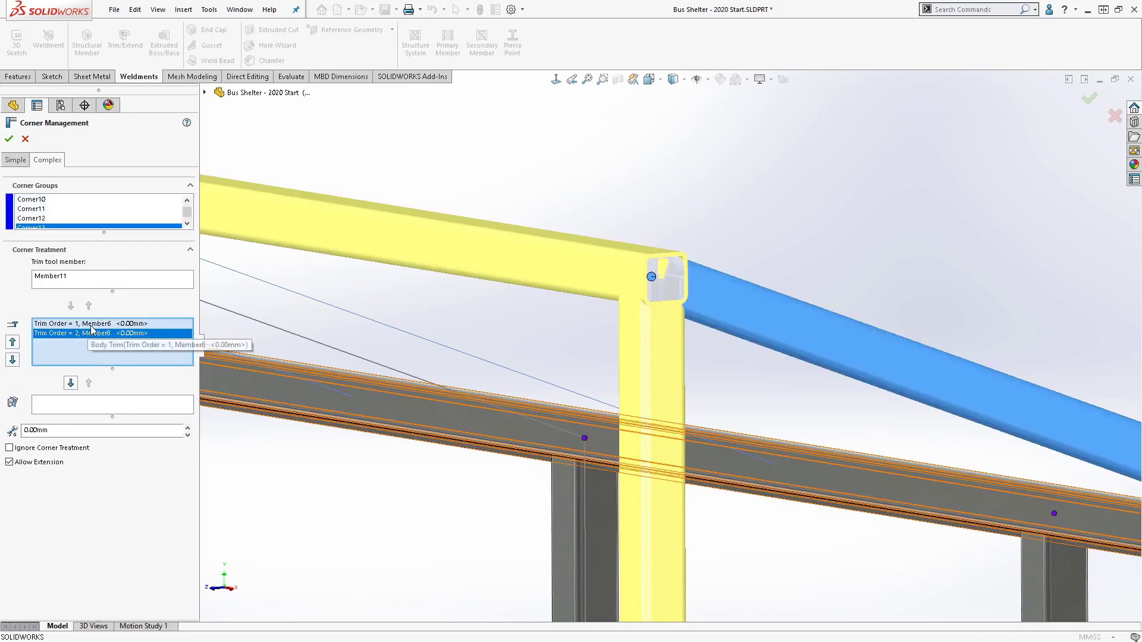
left_click(71, 384)
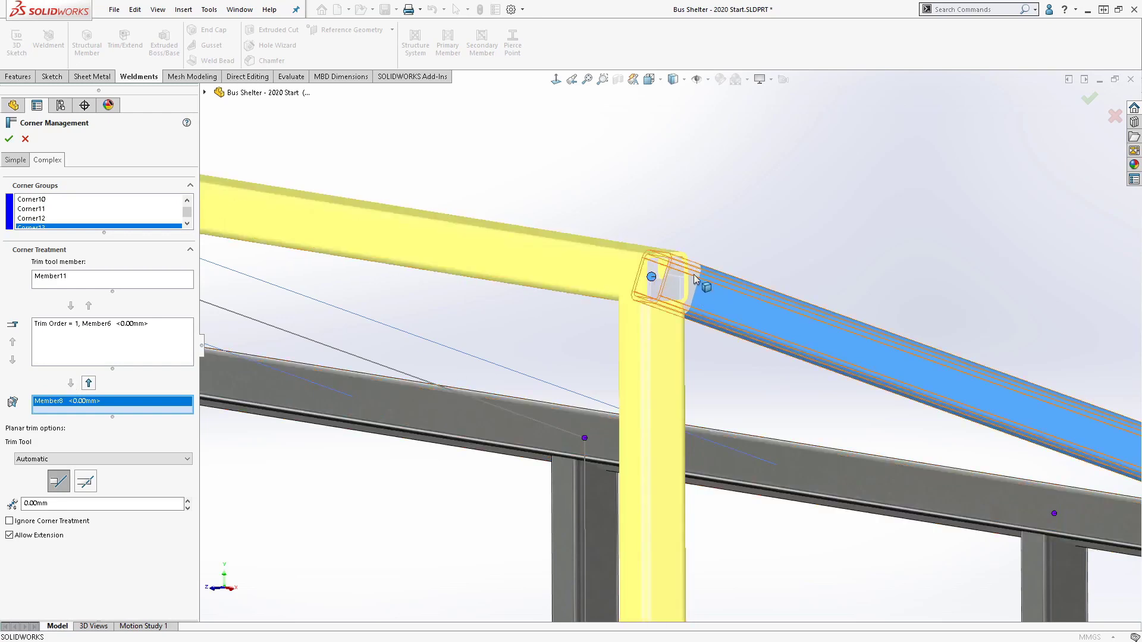
left_click(86, 481)
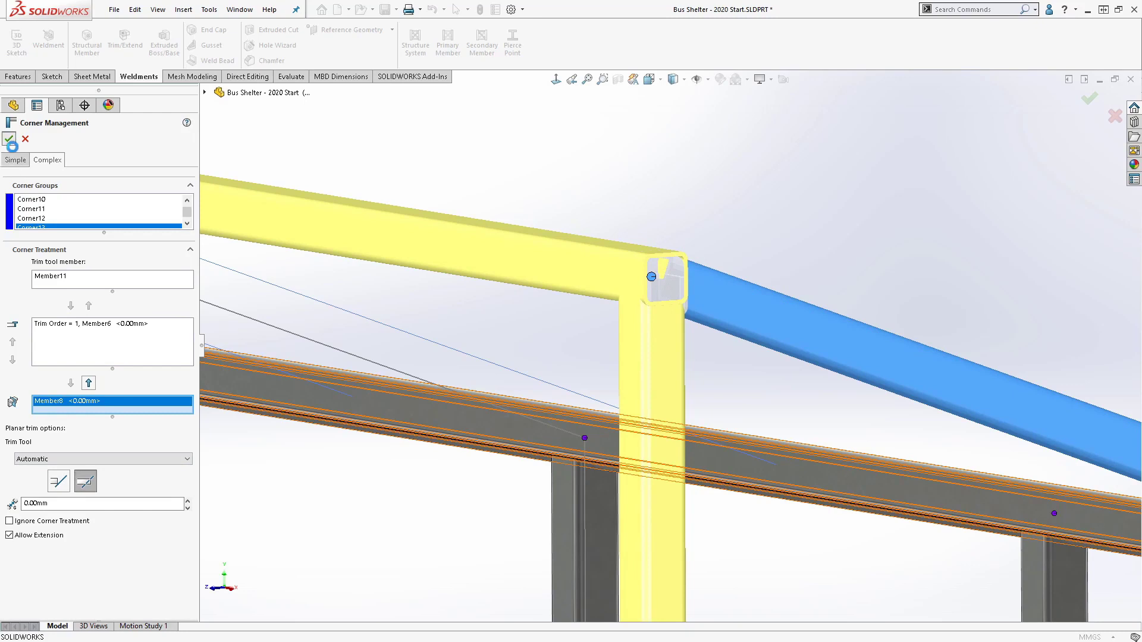
left_click(9, 138)
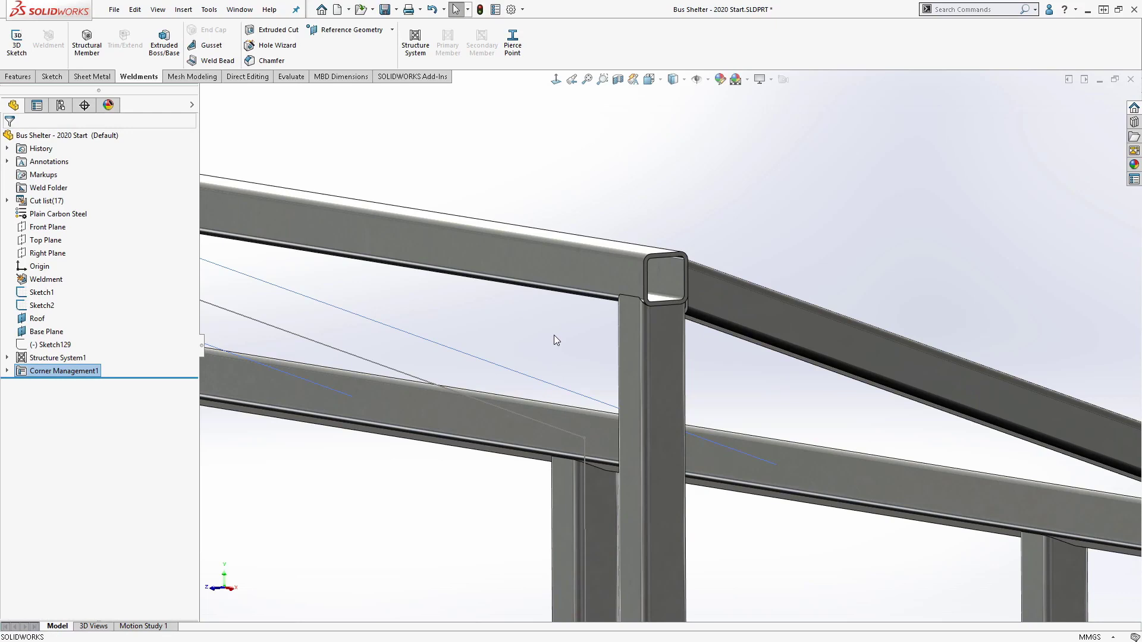
Restore the _START view and make Member5 the trim tool at the top-right roof corner.
right_click(36, 372)
left_click(491, 326)
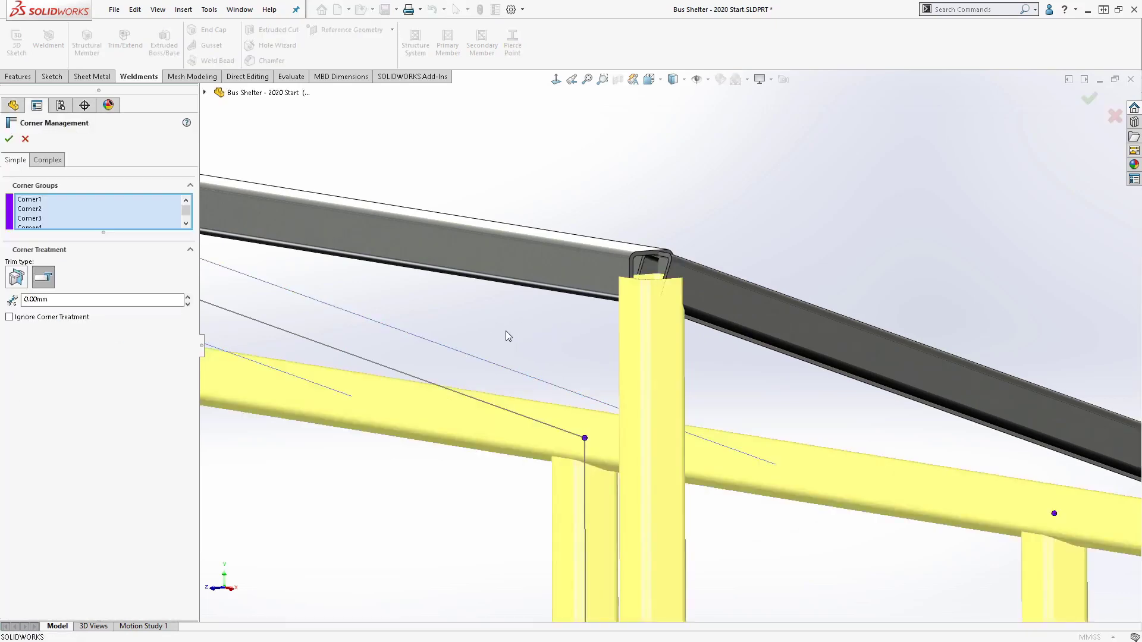
key("space")
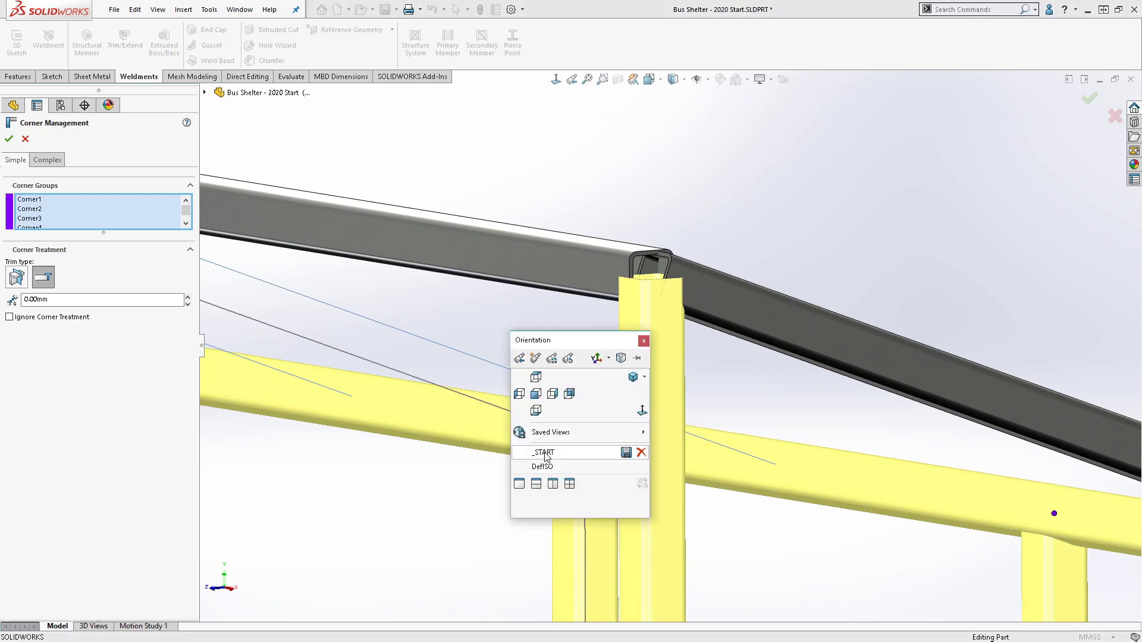
left_click(543, 453)
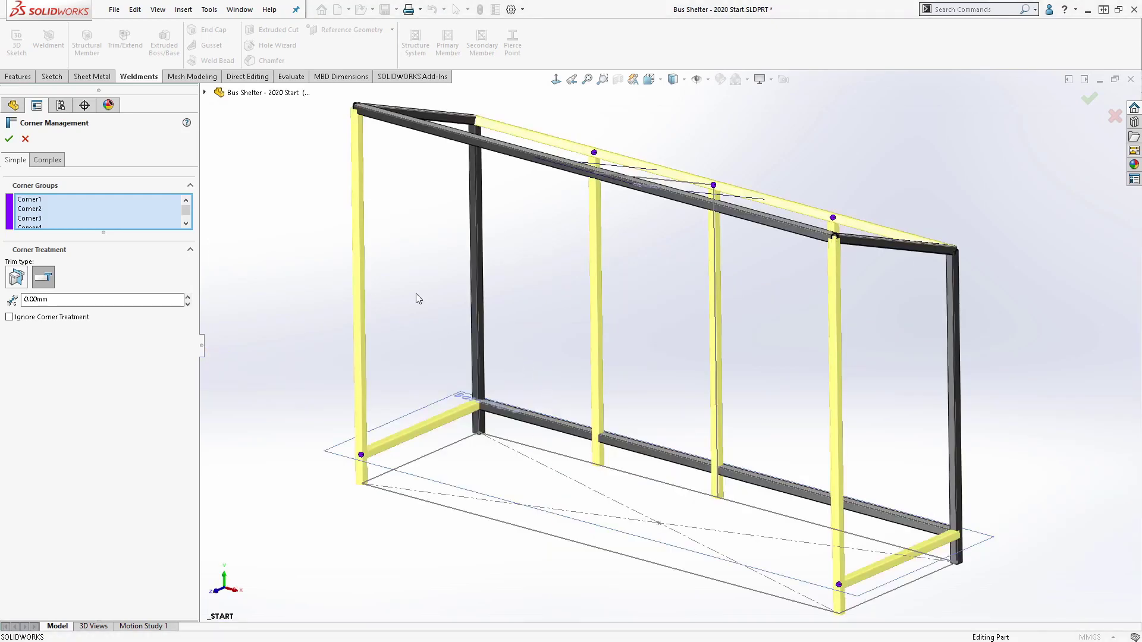
left_click(48, 159)
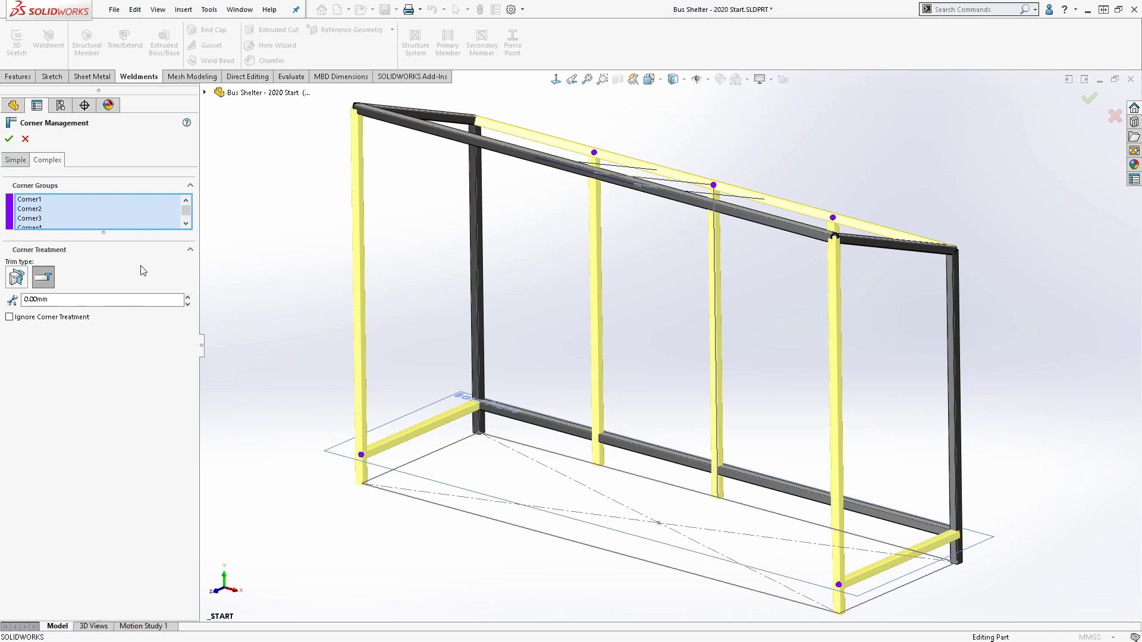
left_click(952, 250)
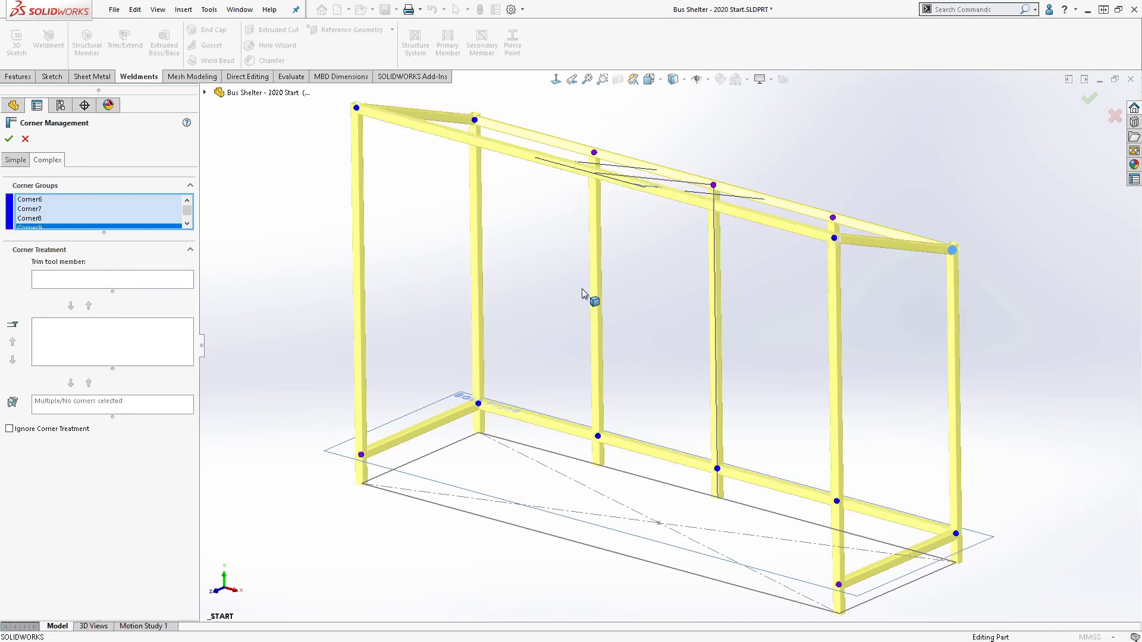
left_click(892, 235)
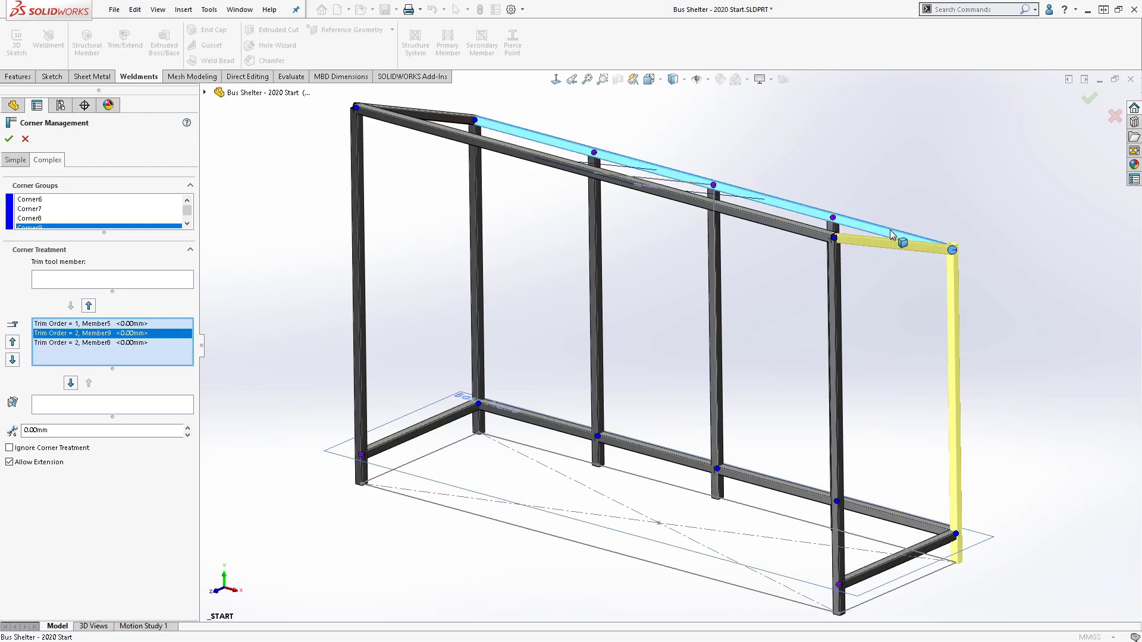
left_click(955, 297)
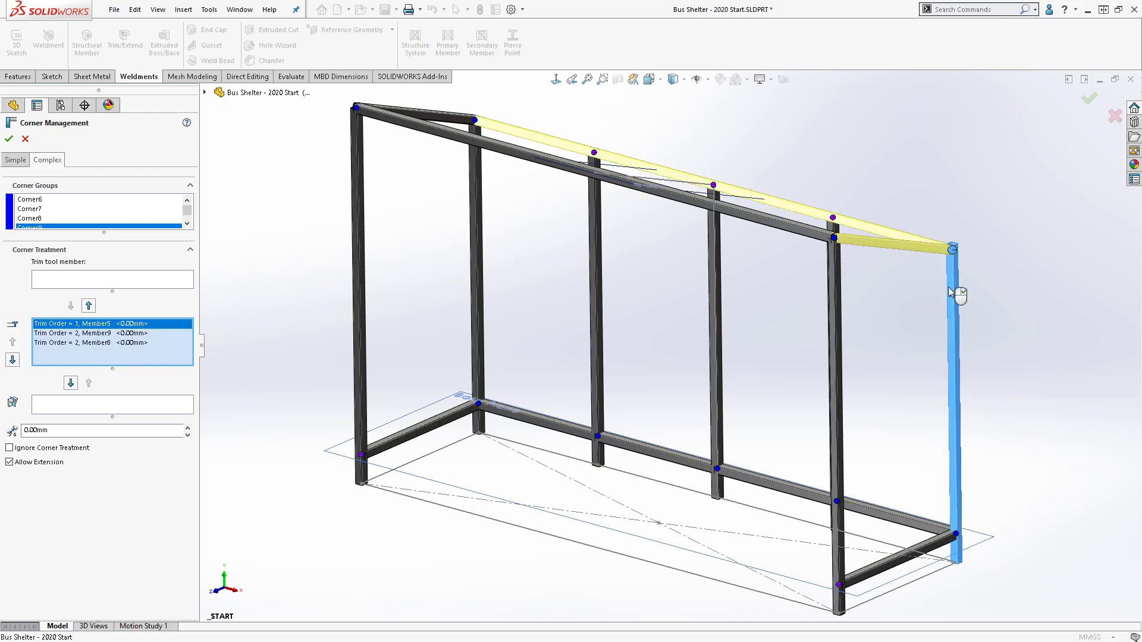
left_click(89, 307)
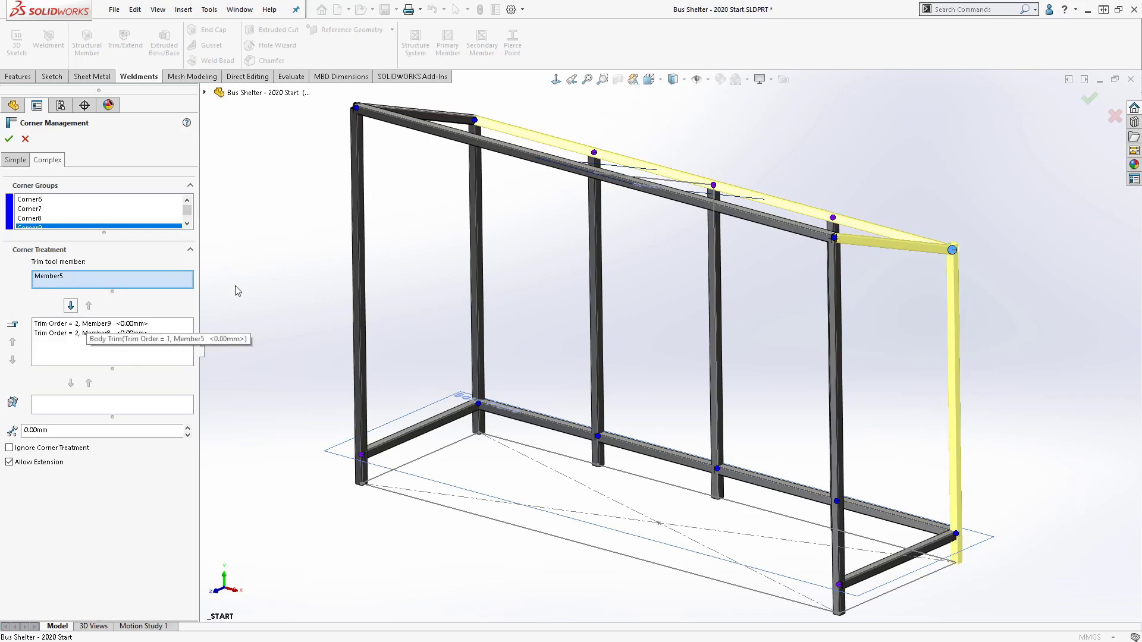
Make Member2 trim Corner10 and Member1 trim Corner6, then apply the corner treatment.
left_click(479, 130)
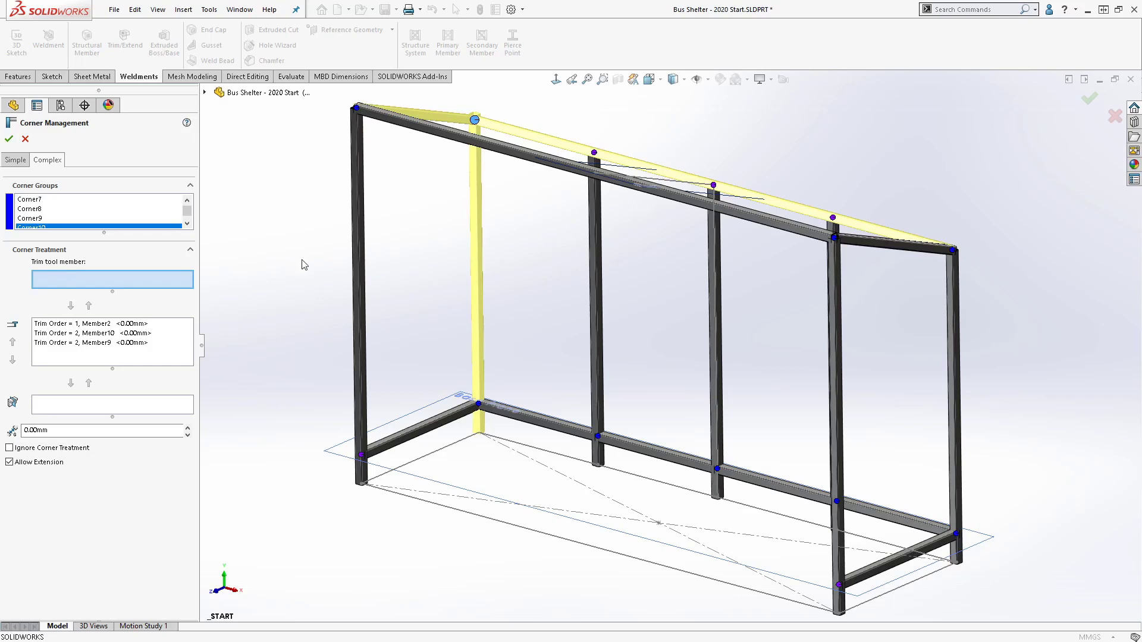
left_click(473, 188)
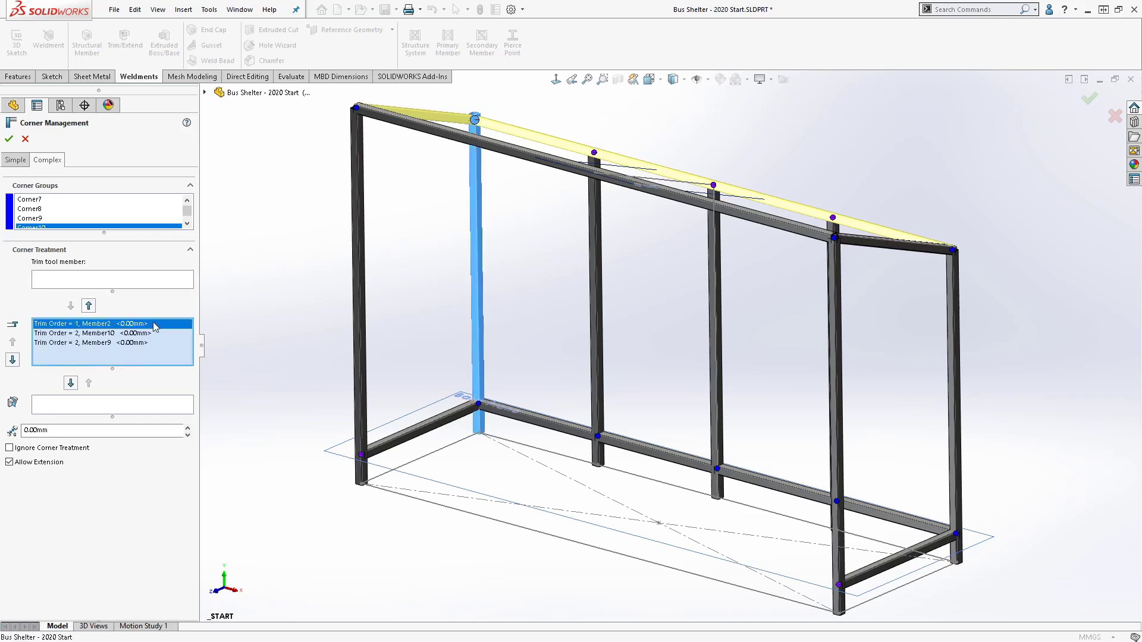
left_click(89, 307)
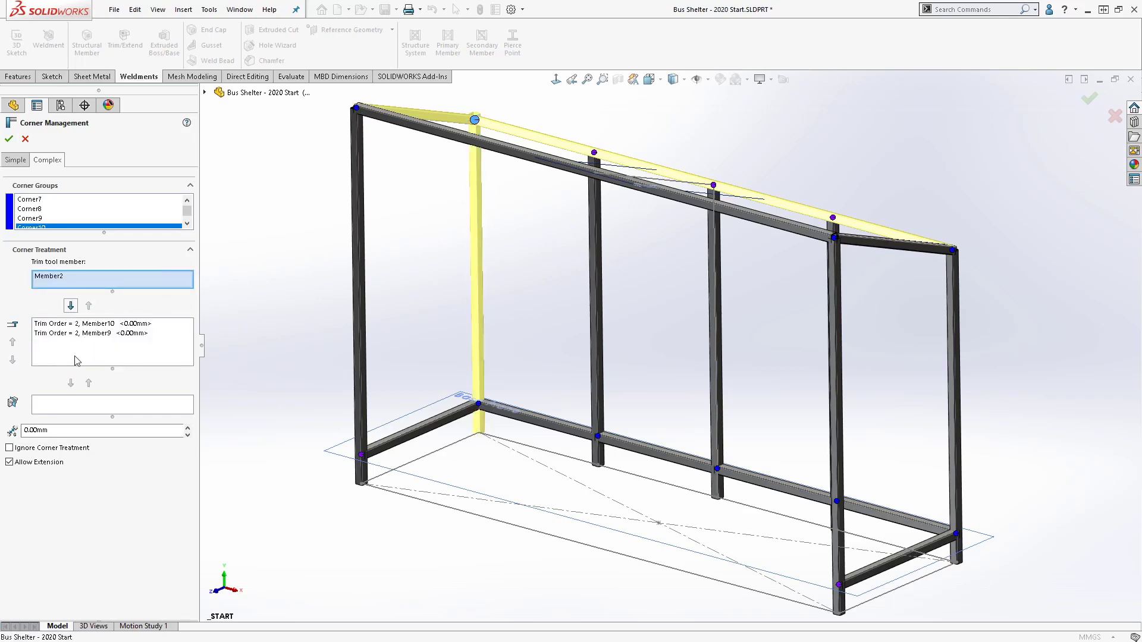
left_click(357, 116)
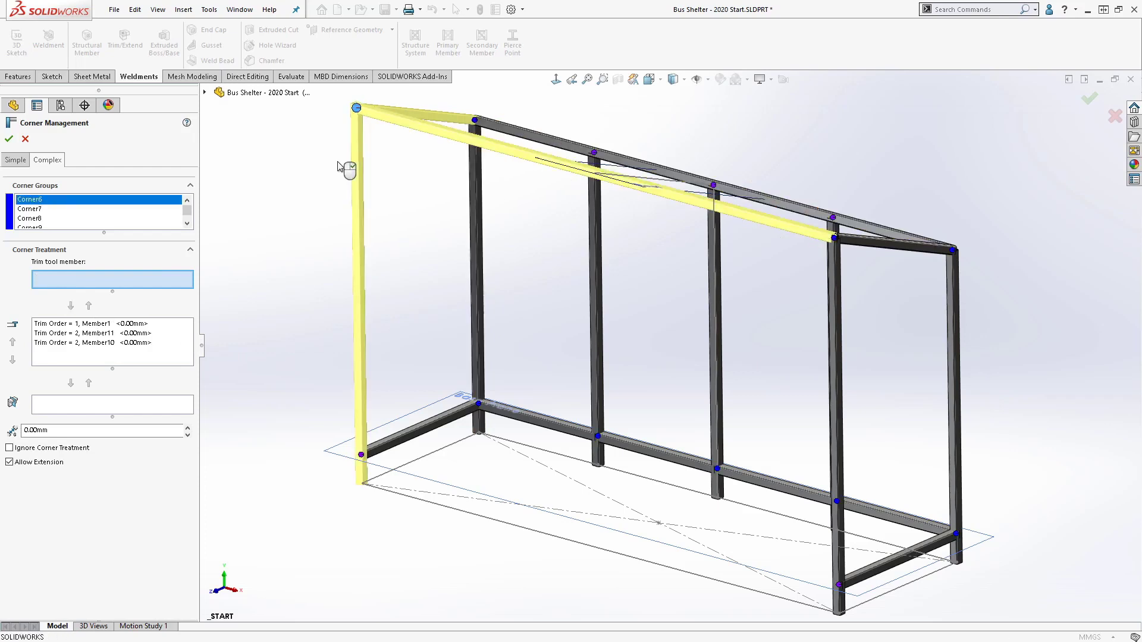
left_click(358, 178)
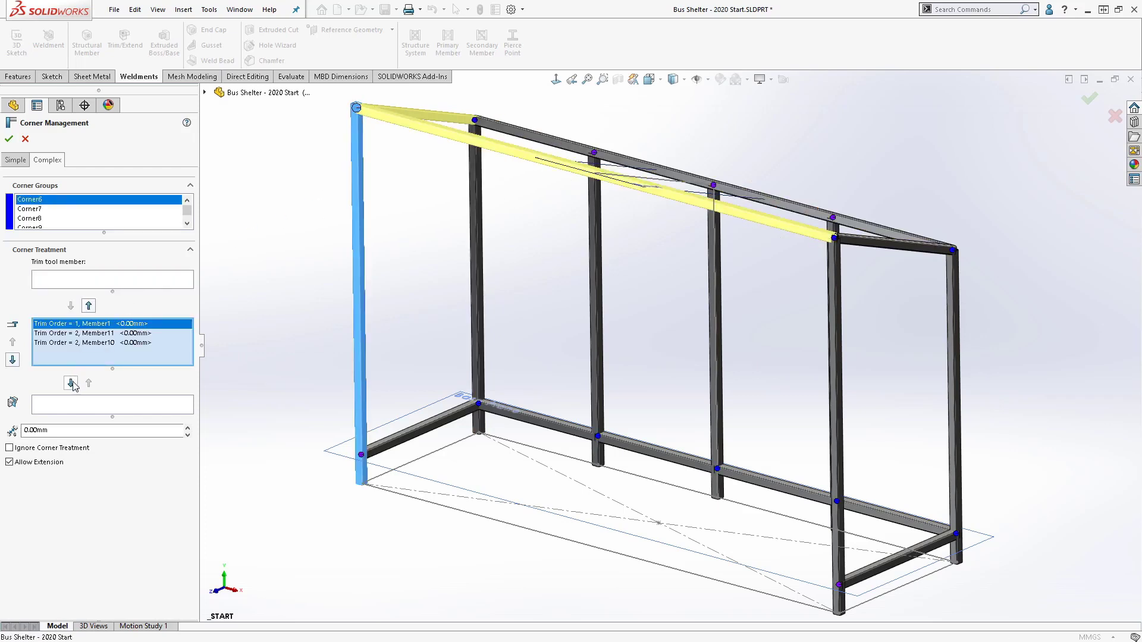
left_click(89, 306)
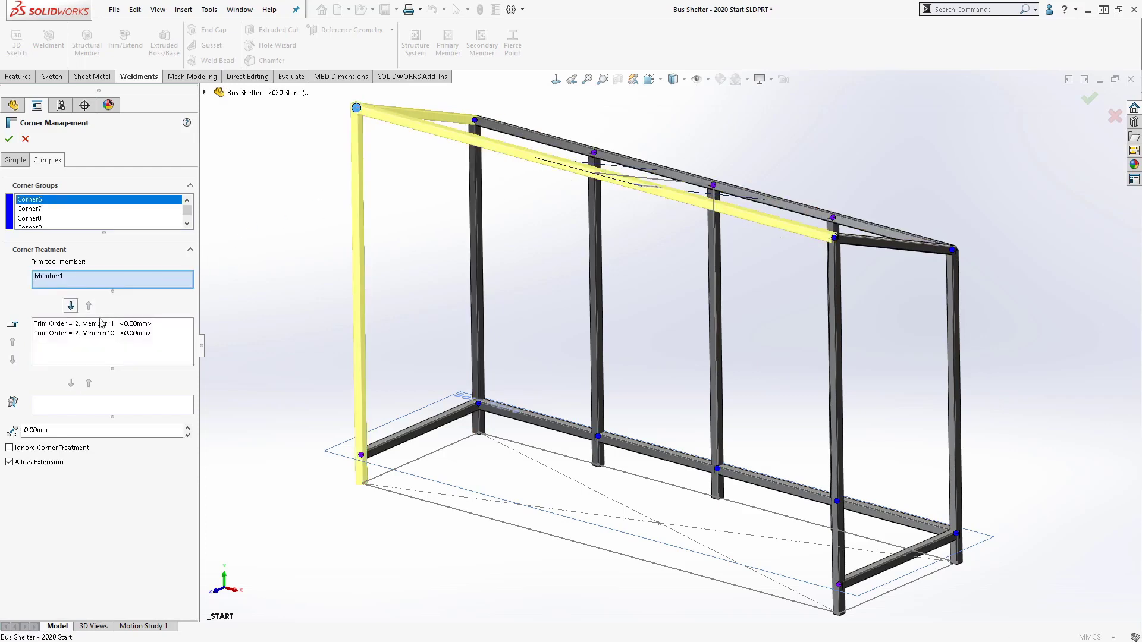
left_click(8, 139)
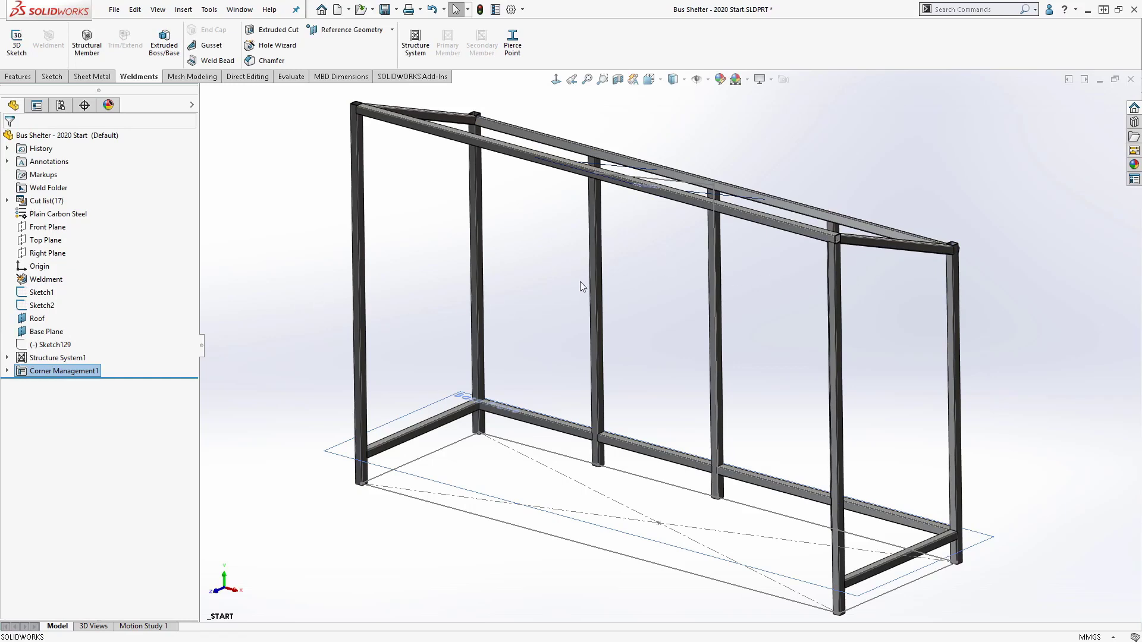
Orbit the shelter frame to view it from the front.
middle_click_drag(579, 281, 581, 249)
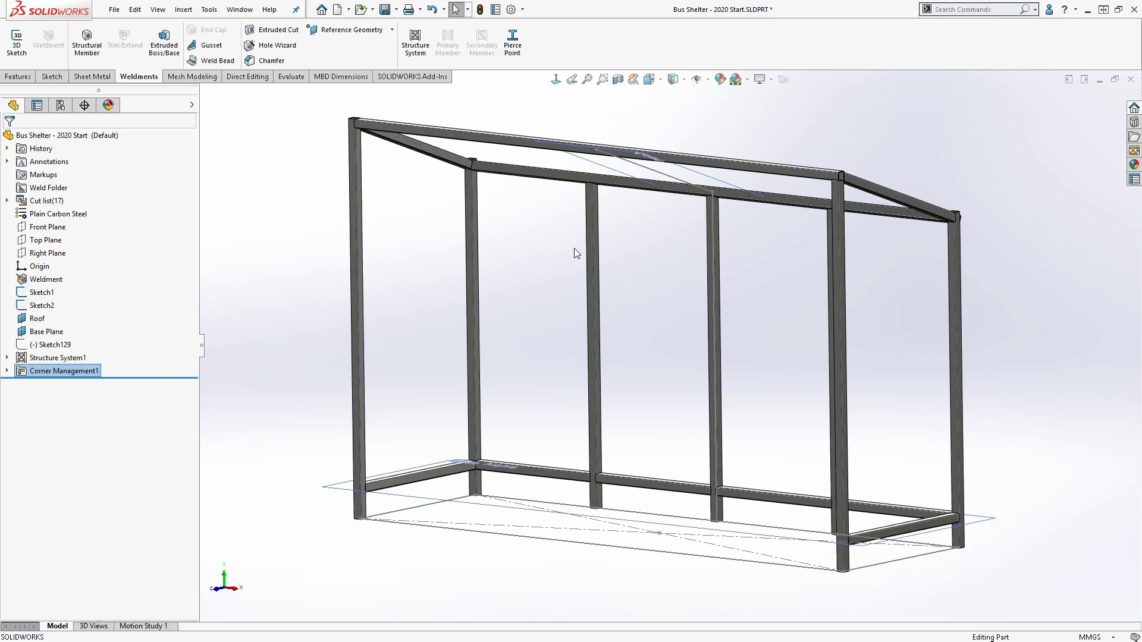
In Structure System1, add point-to-point secondary members across three post pairs, including Member4–Member5 and Member2–Member3.
right_click(85, 358)
left_click(73, 321)
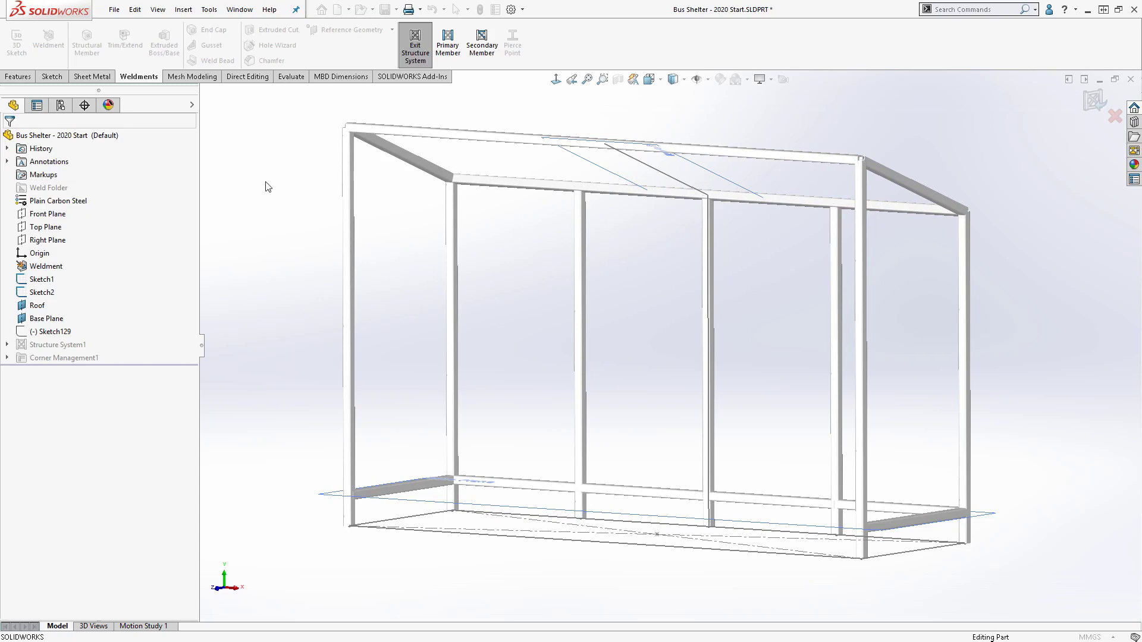
left_click(481, 41)
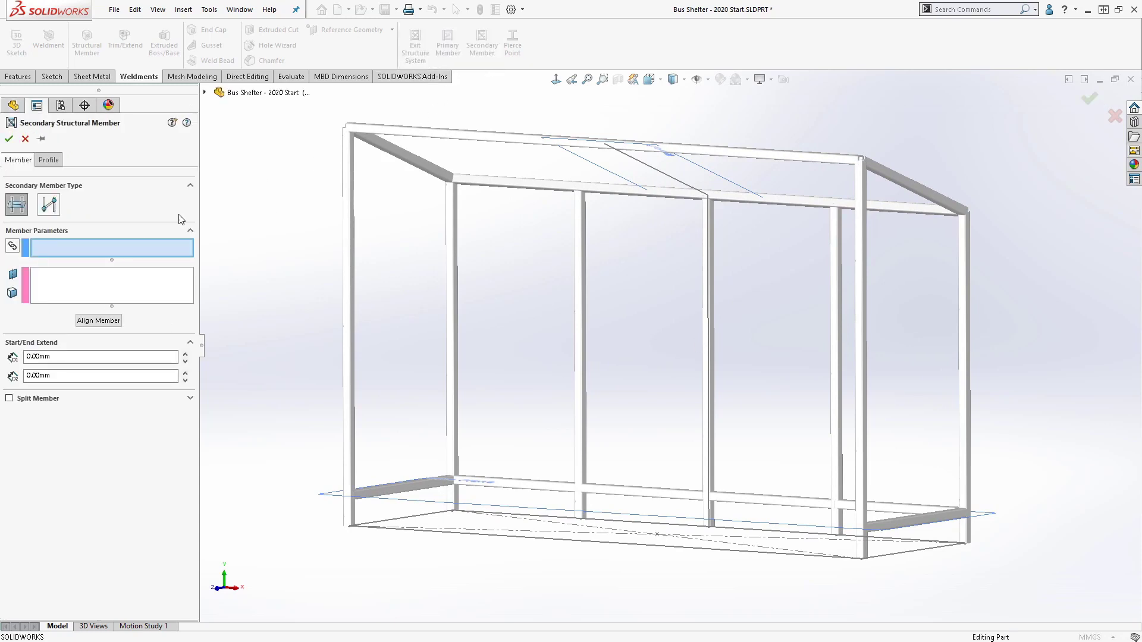
left_click(51, 208)
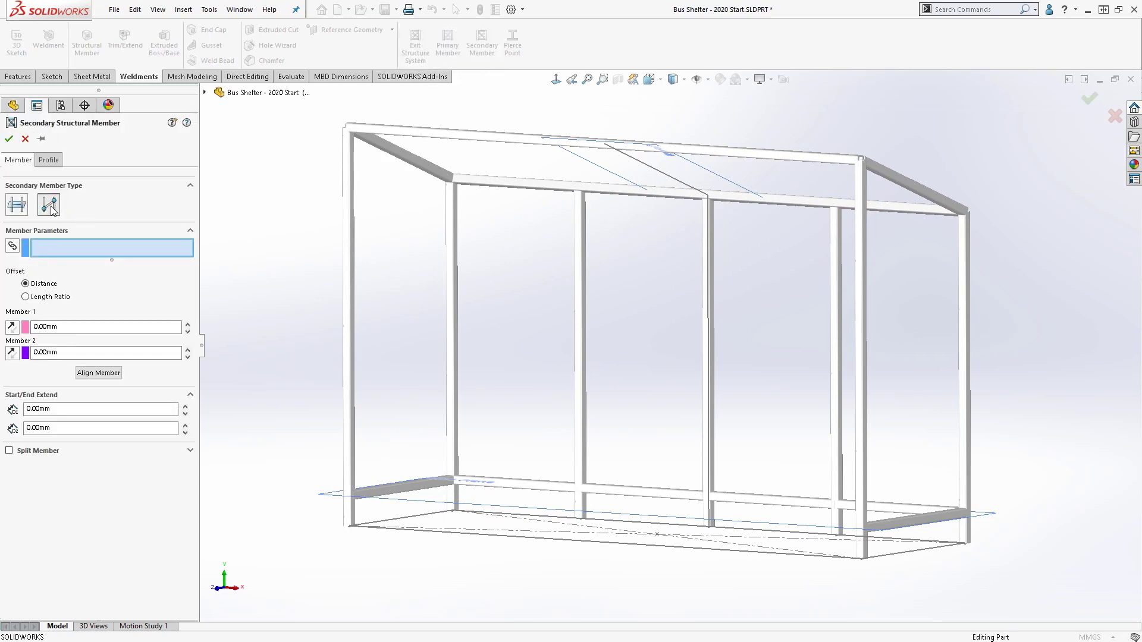
left_click(865, 391)
left_click(964, 387)
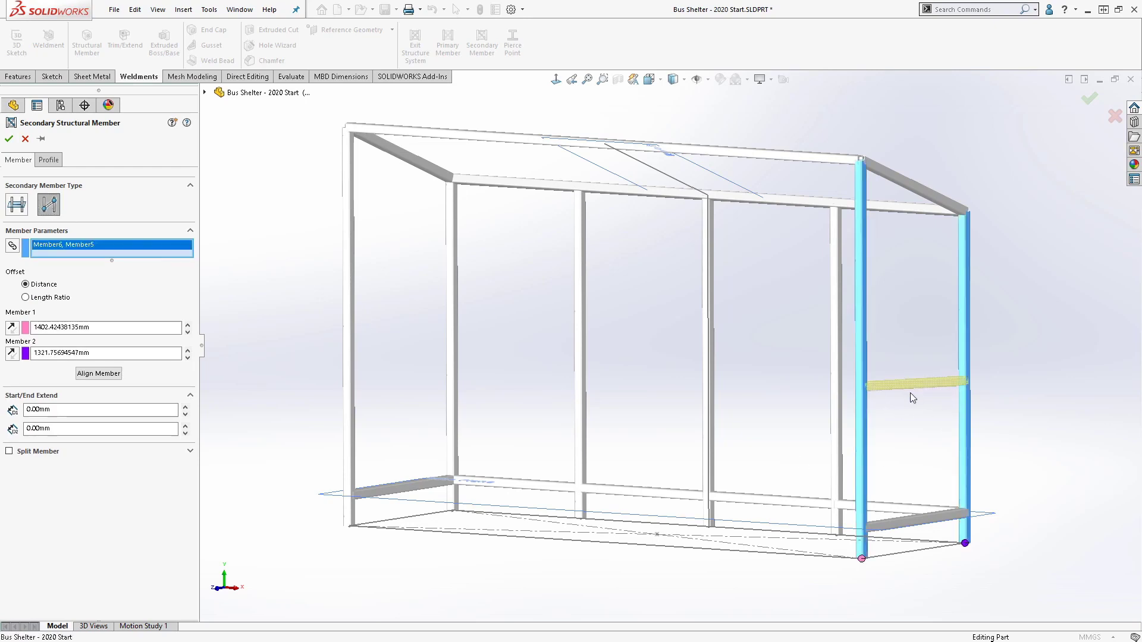
left_click(838, 364)
left_click(961, 360)
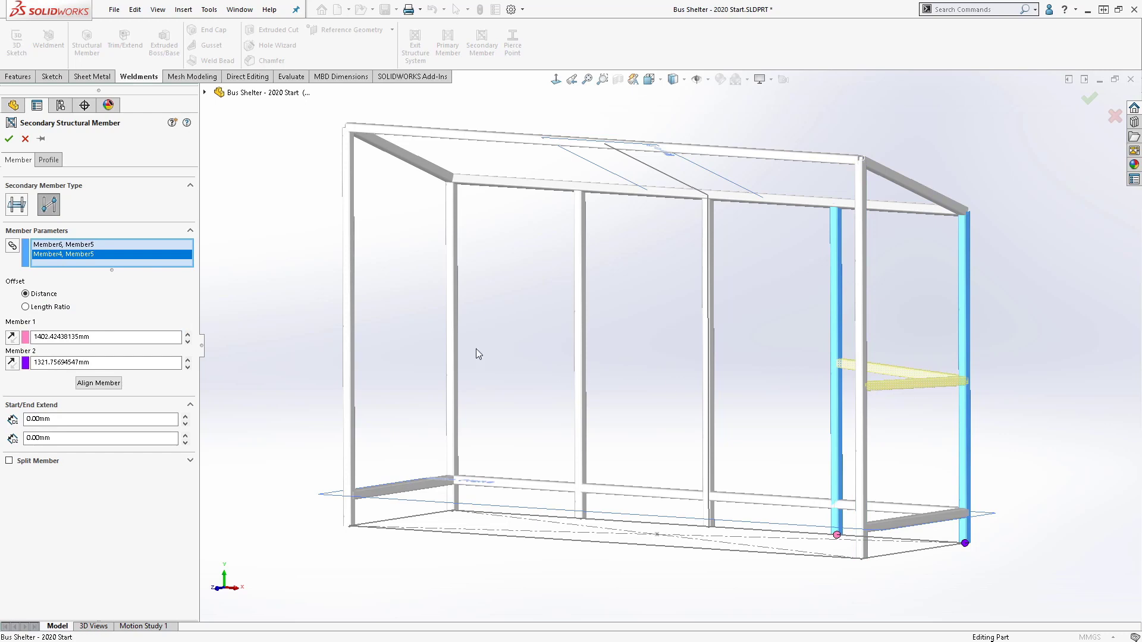
left_click(455, 335)
left_click(580, 337)
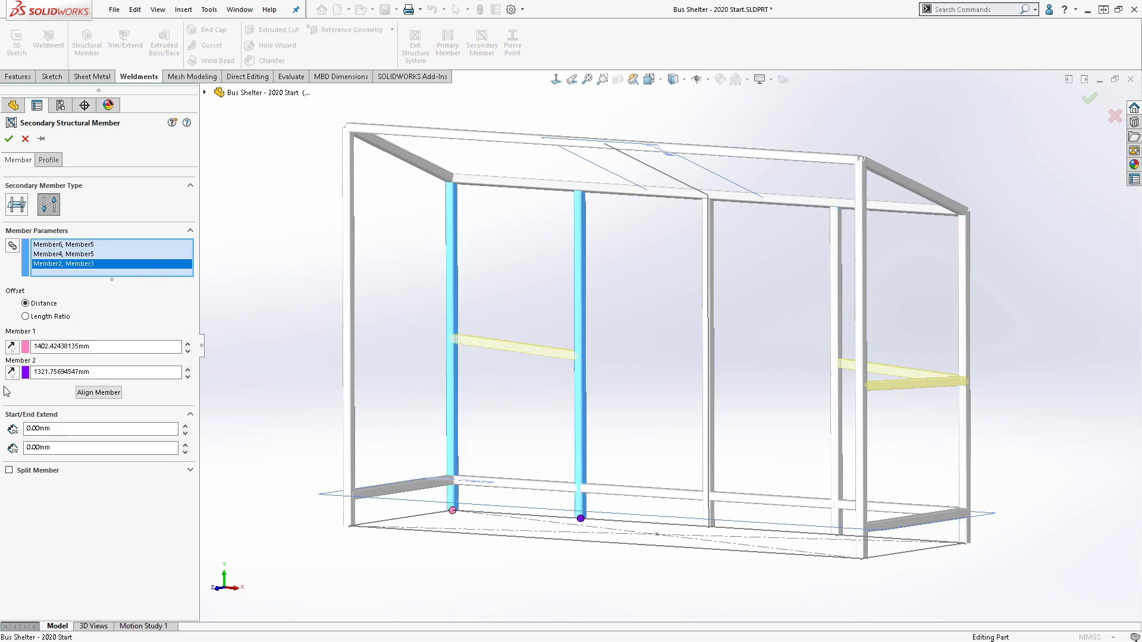
Set both member offsets to 1200 mm and accept the three cross members.
left_click_drag(113, 346, 10, 346)
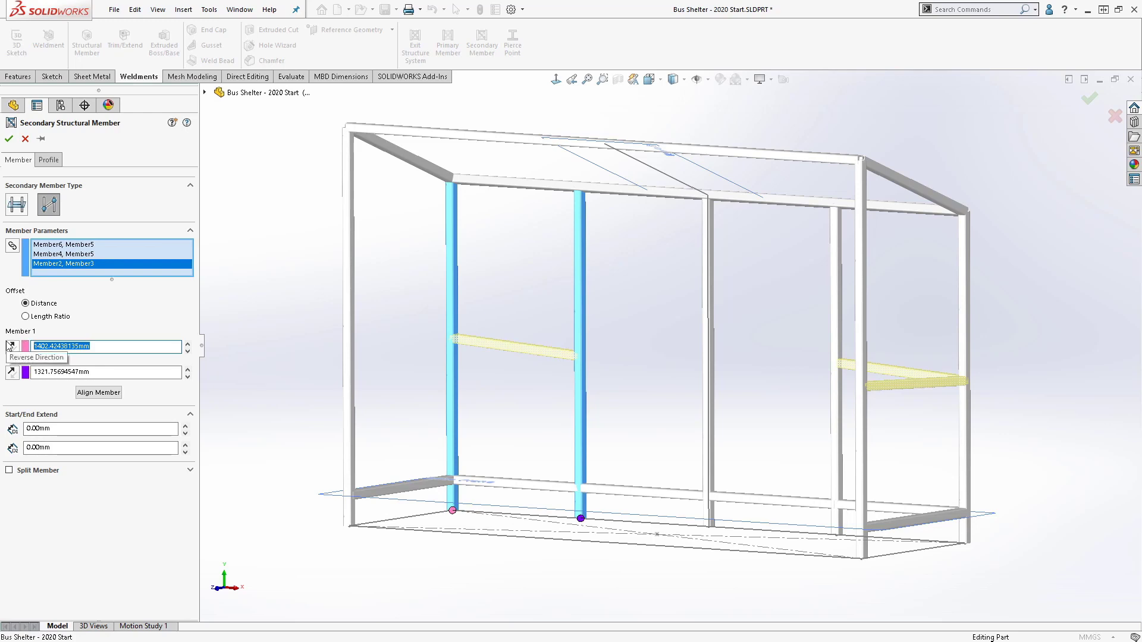
type("1200")
key("Return")
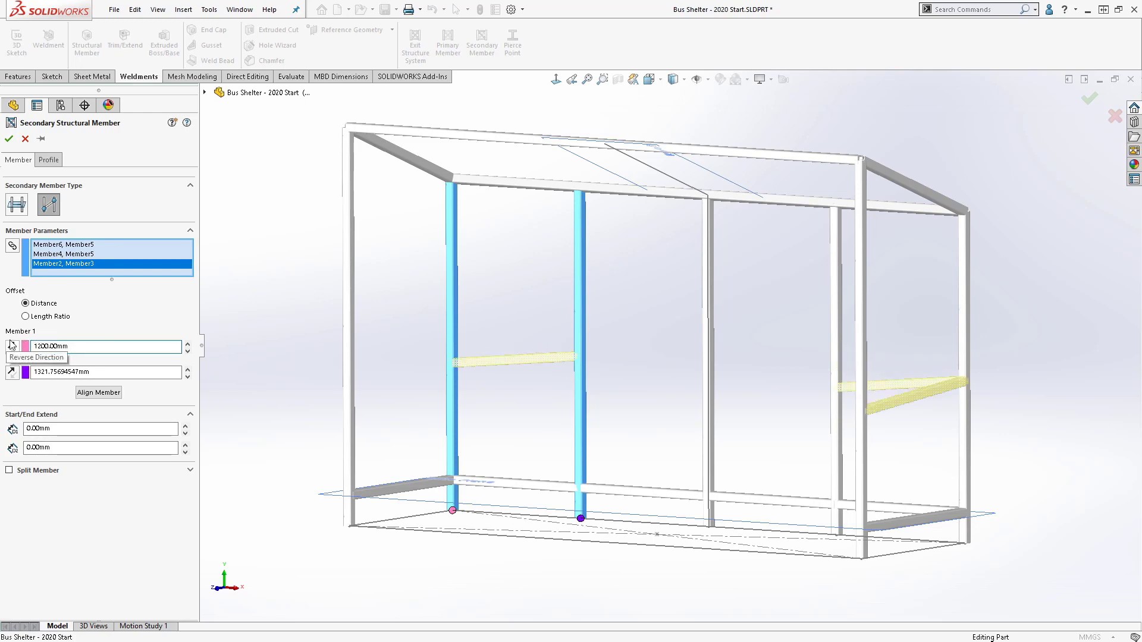
key("Tab")
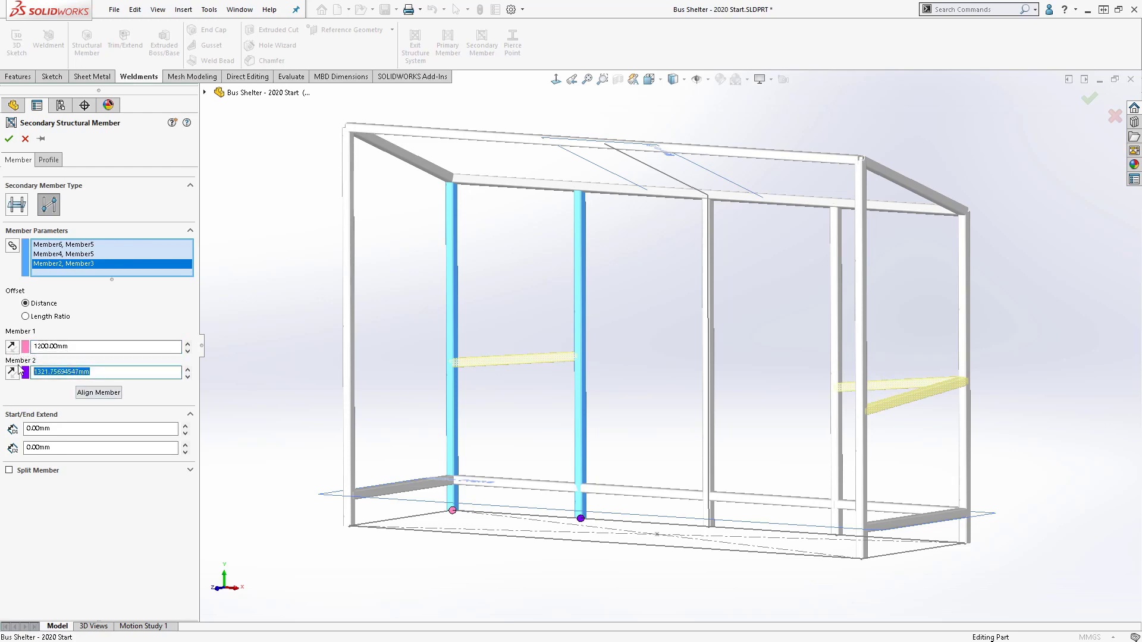
type("1200")
key("Return")
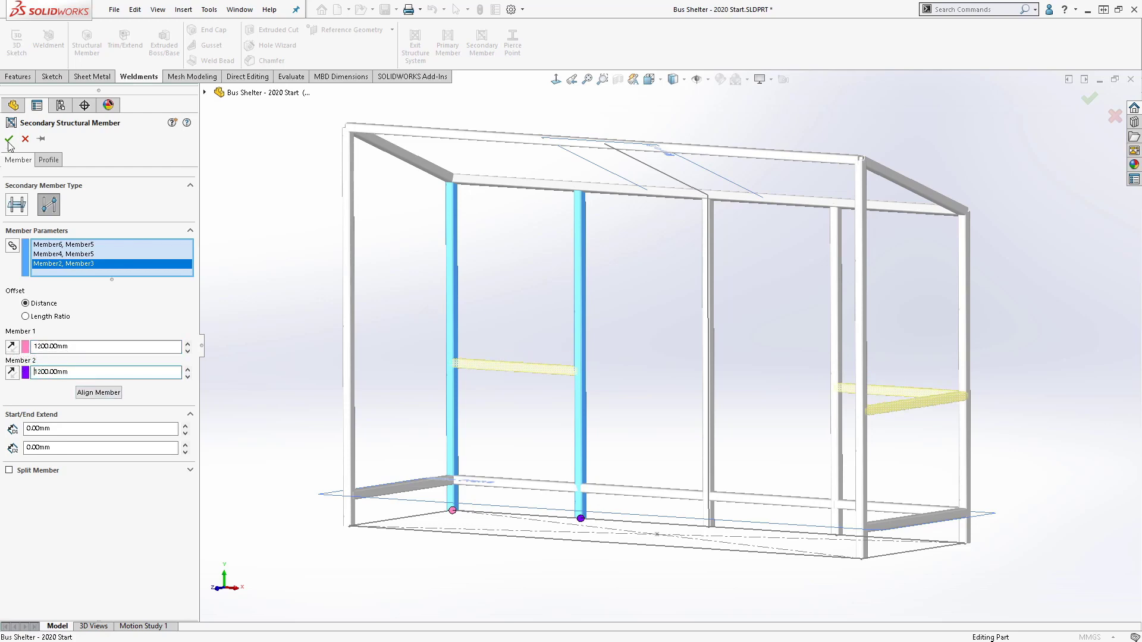
left_click(9, 139)
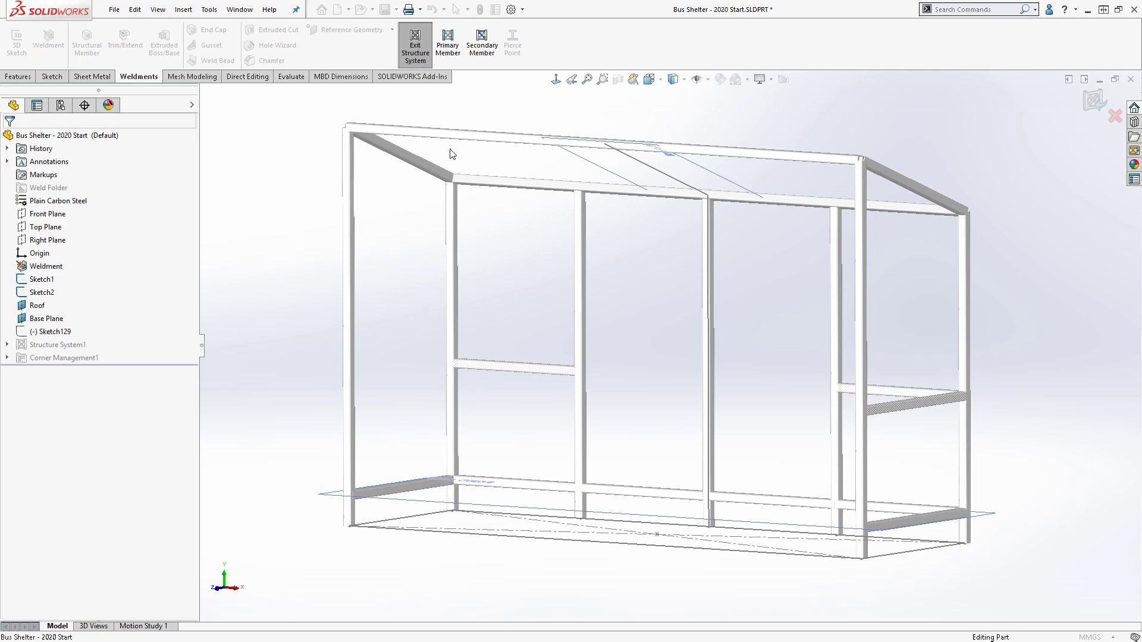
Add braces from Member4 and Member3 to centre post Member7 with 1200 mm and 0 mm offsets.
left_click(481, 42)
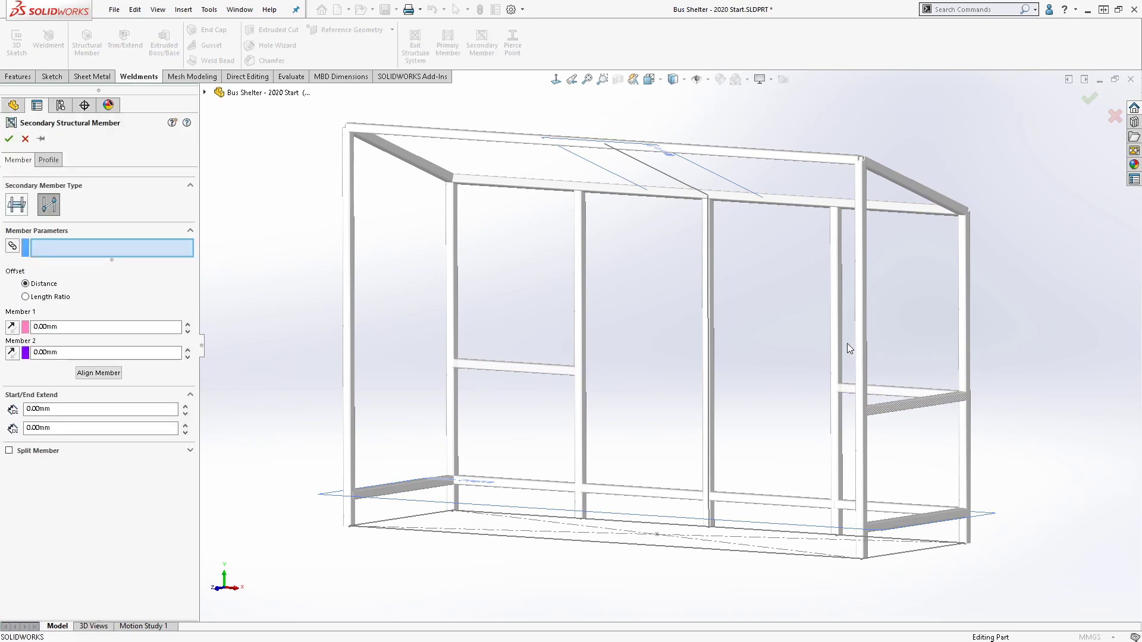
left_click(836, 332)
left_click(709, 337)
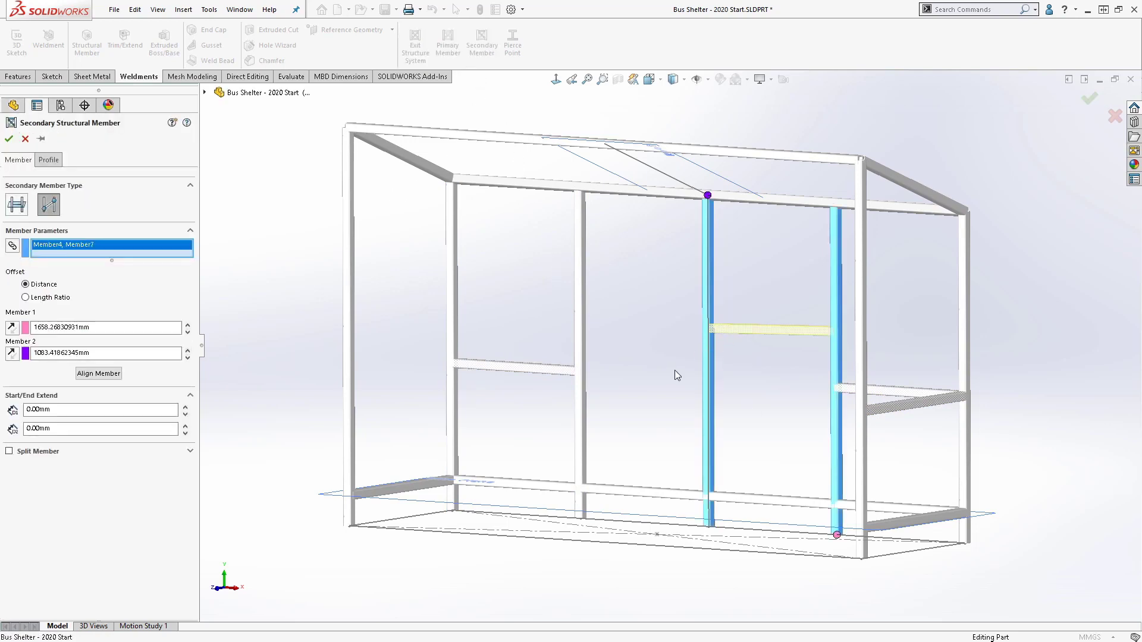
left_click(580, 344)
left_click(708, 296)
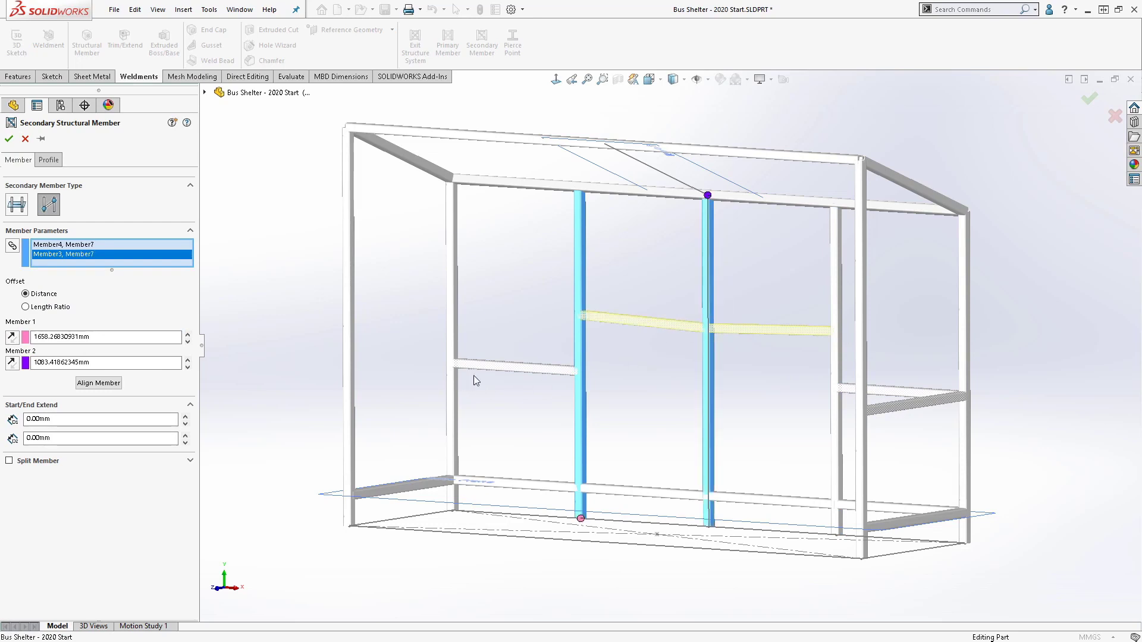
double_click(90, 337)
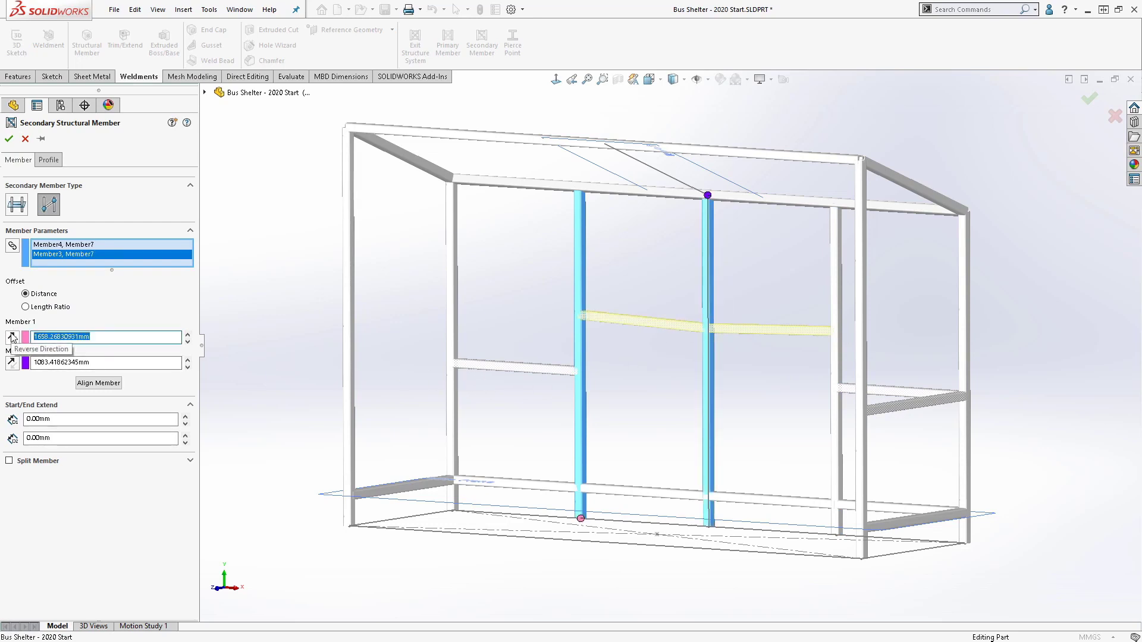
type("1200")
key("Tab")
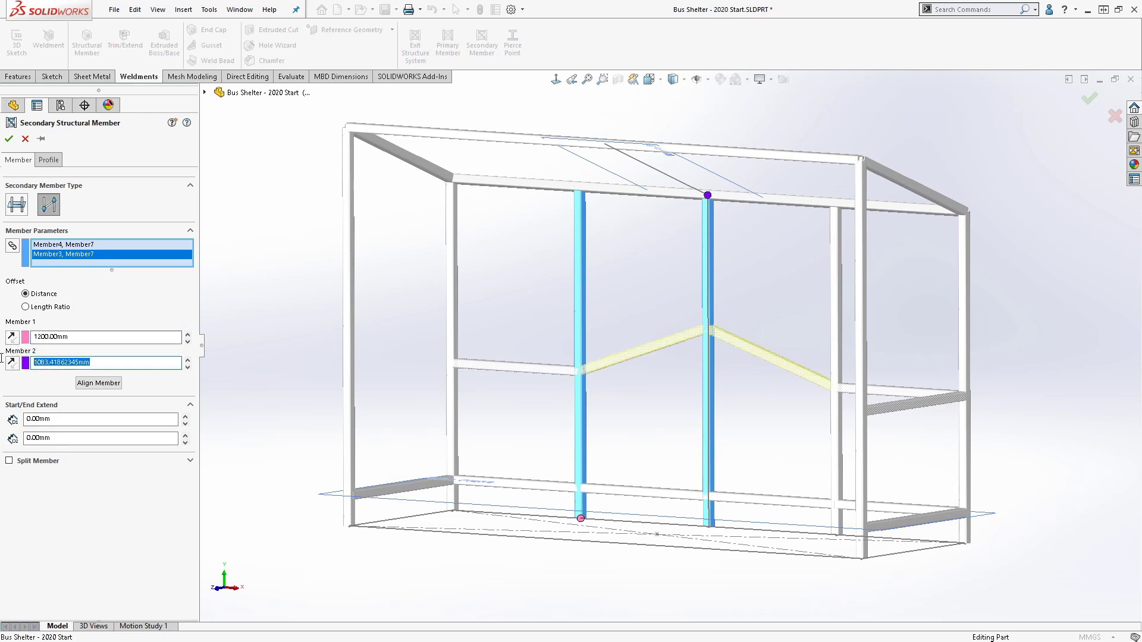
type("0")
key("Return")
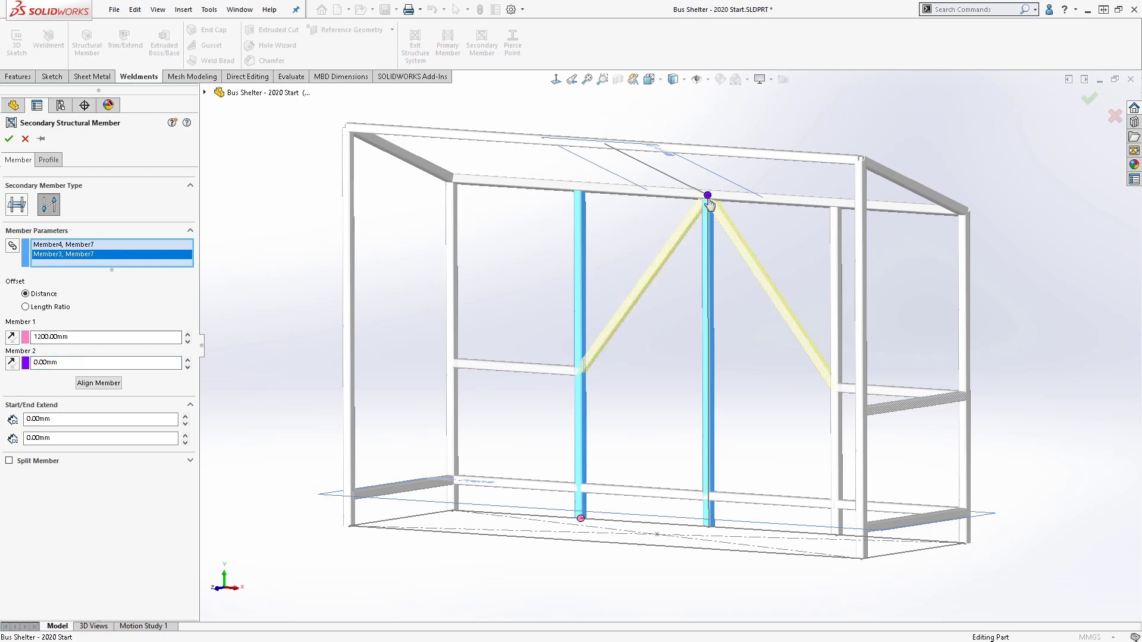
left_click(9, 140)
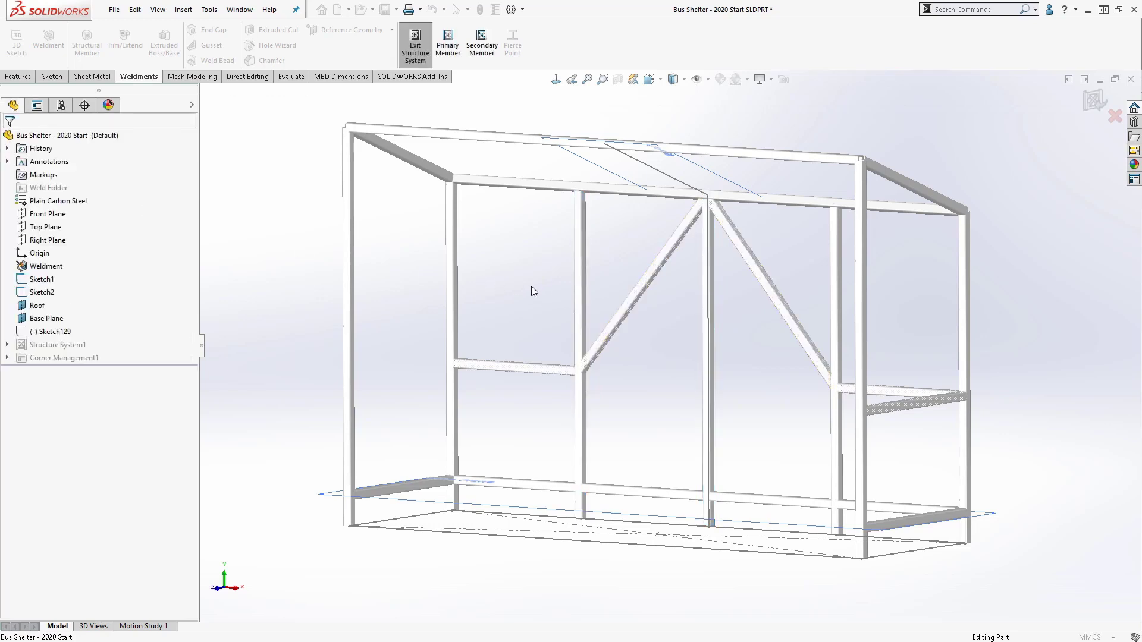
Exit the structure system and zoom and orbit onto the brace joint.
left_click(1094, 100)
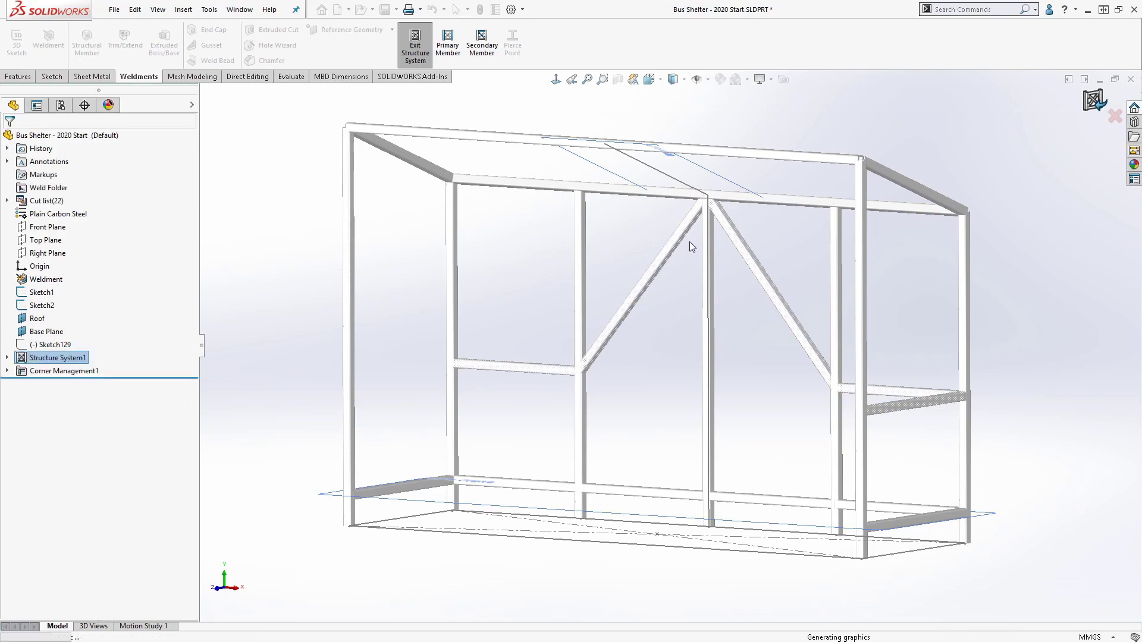
scroll(710, 214, "down", 4)
scroll(708, 212, "down", 3)
mouse_move(691, 266)
middle_mouse_down()
mouse_move(574, 254)
mouse_move(693, 249)
mouse_move(691, 275)
middle_mouse_up()
key("Escape")
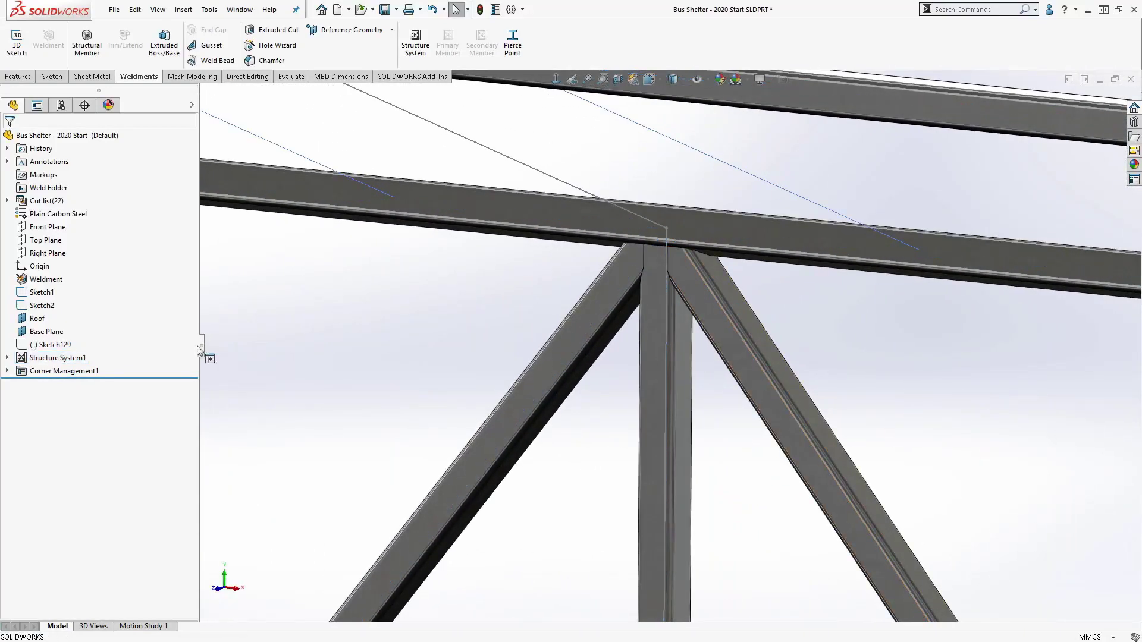
In Corner Management1's Complex tab, add braces Member21 and Member22 to the brace corner's trimmed bodies.
right_click(75, 372)
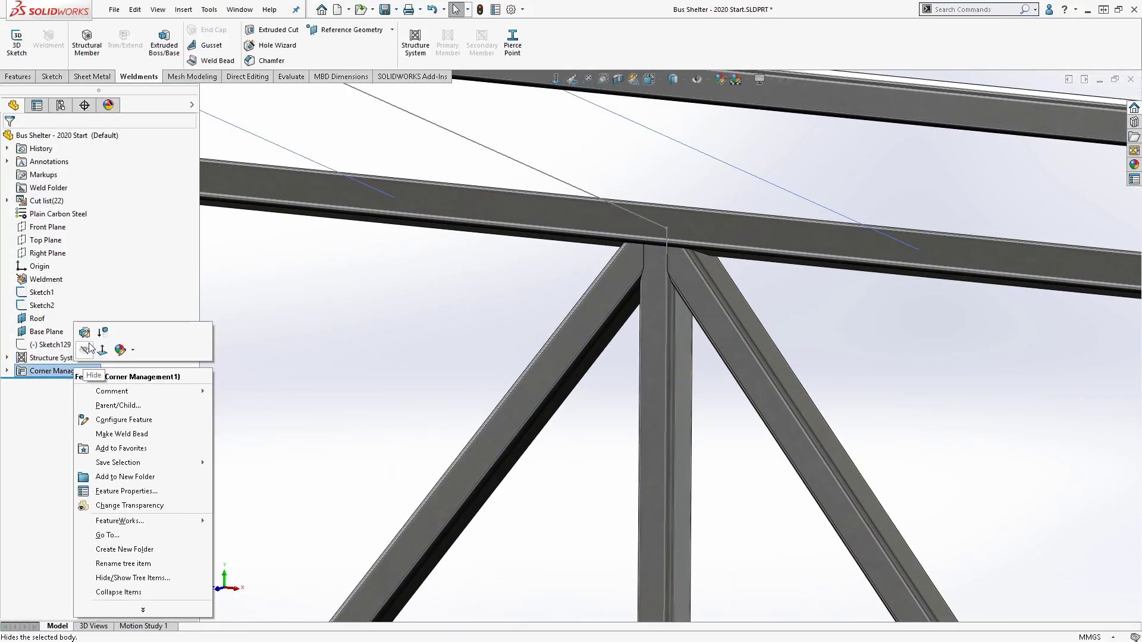
left_click(84, 334)
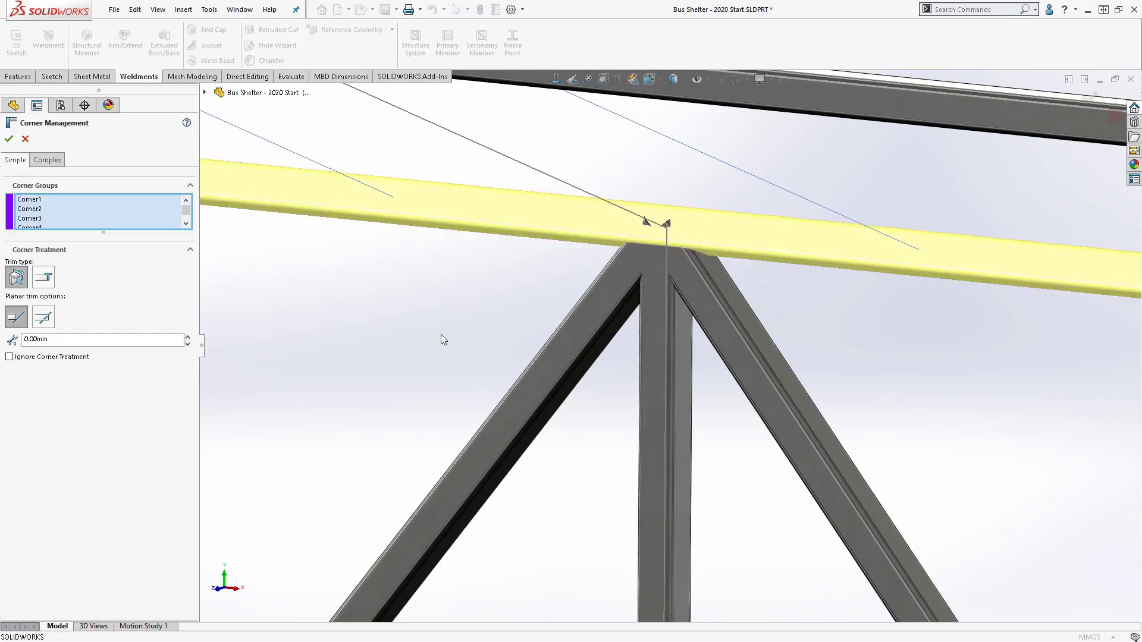
left_click(47, 159)
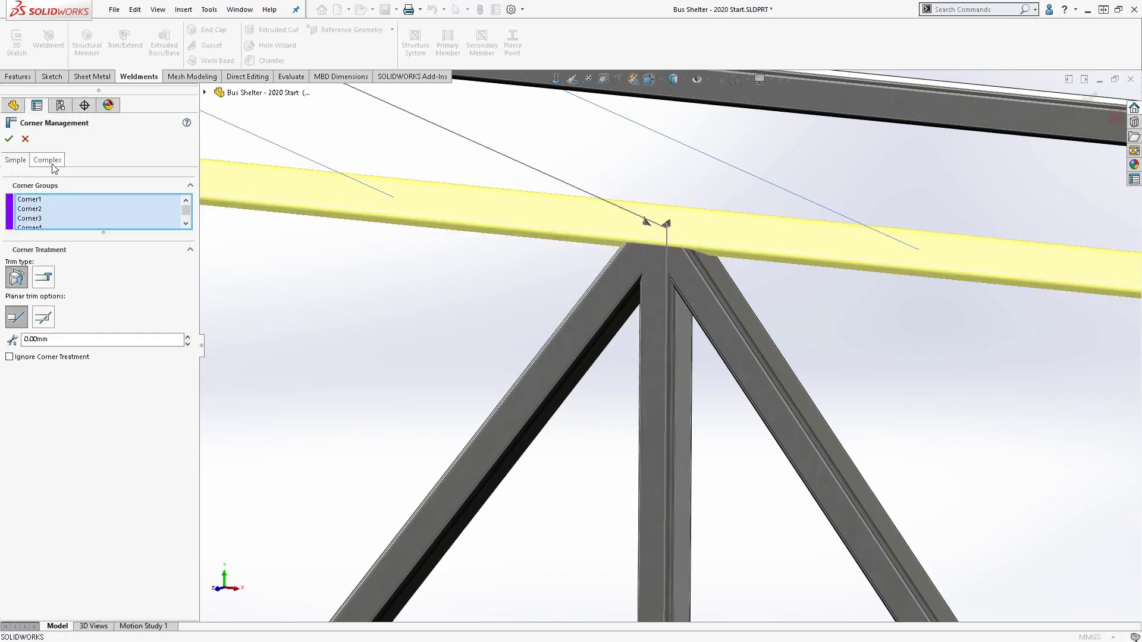
left_click(668, 230)
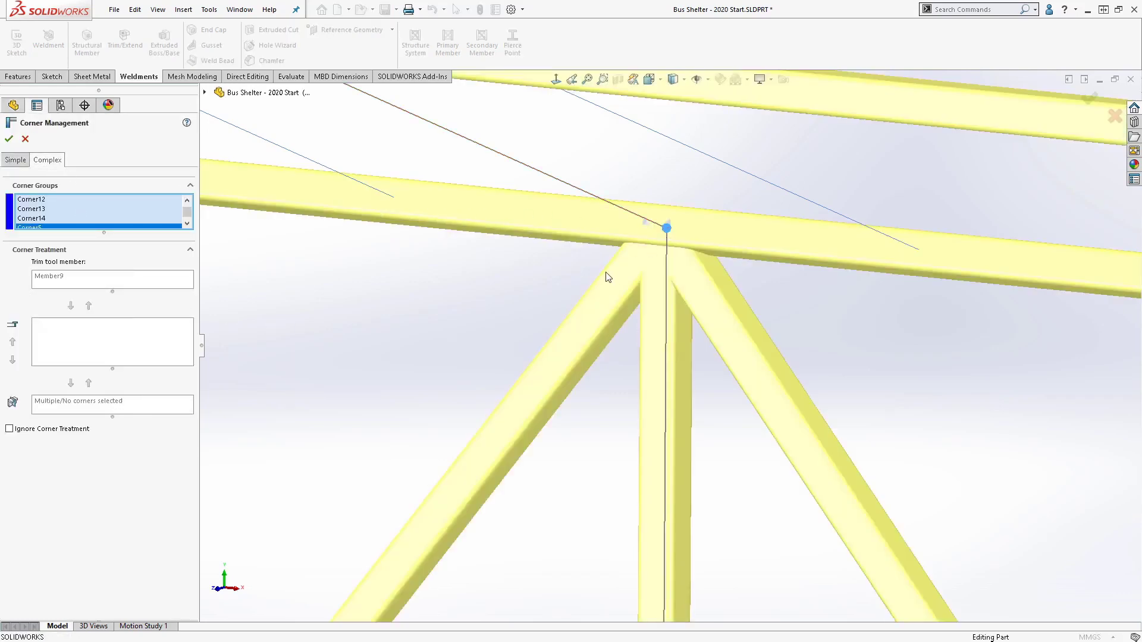
left_click(724, 323)
left_click(70, 383)
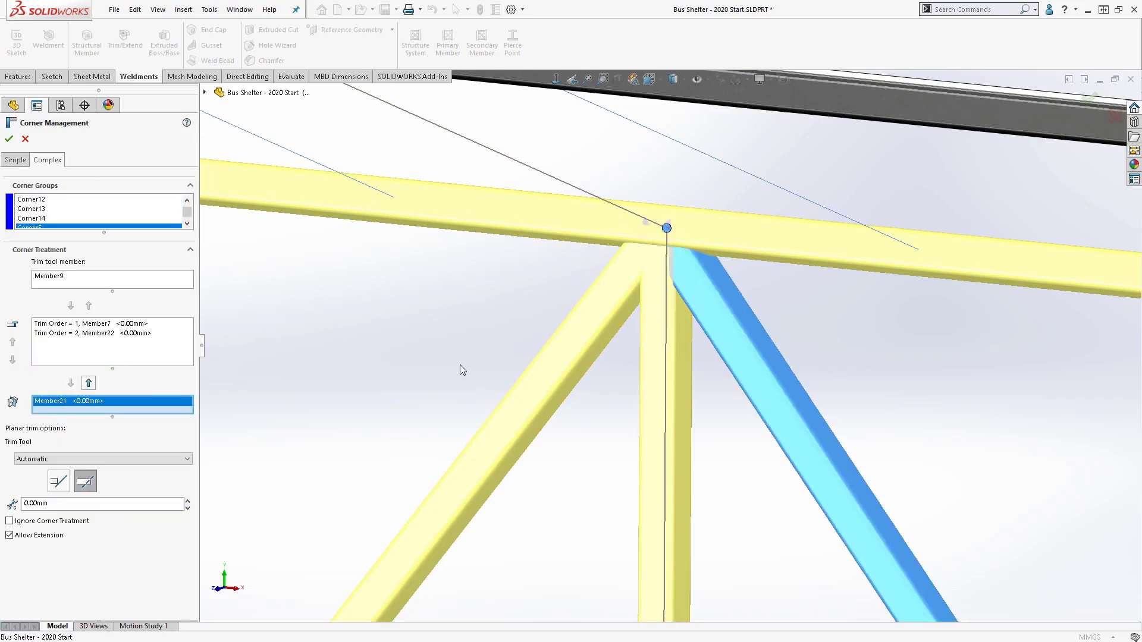
left_click(565, 369)
left_click(71, 384)
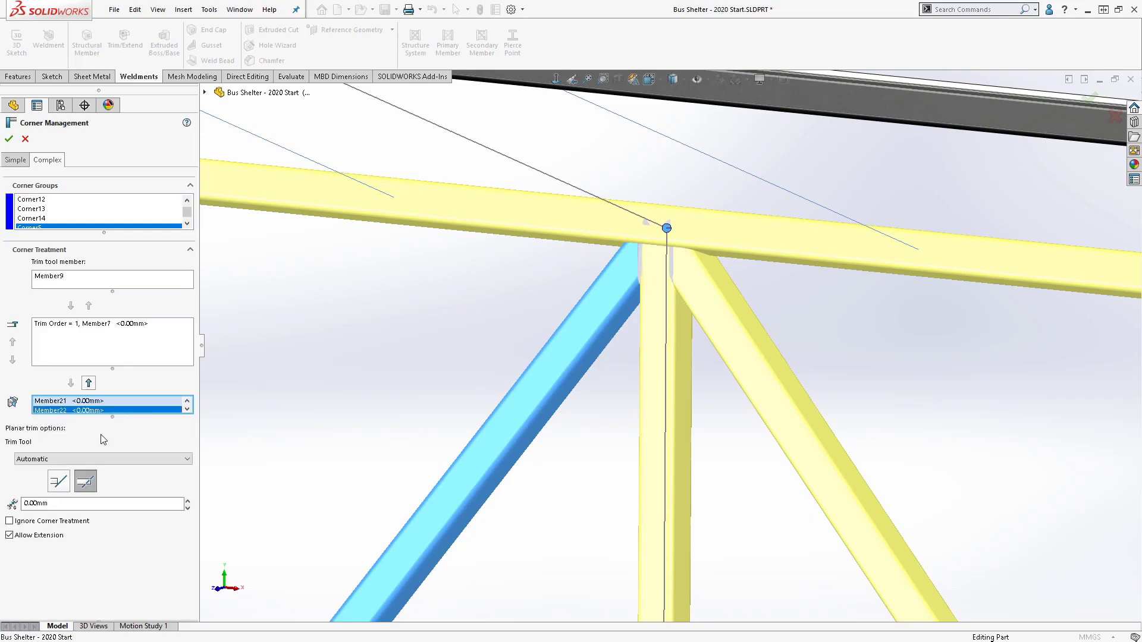
Set a User Defined trim tool using three centre-post faces and apply the trim.
left_click(78, 458)
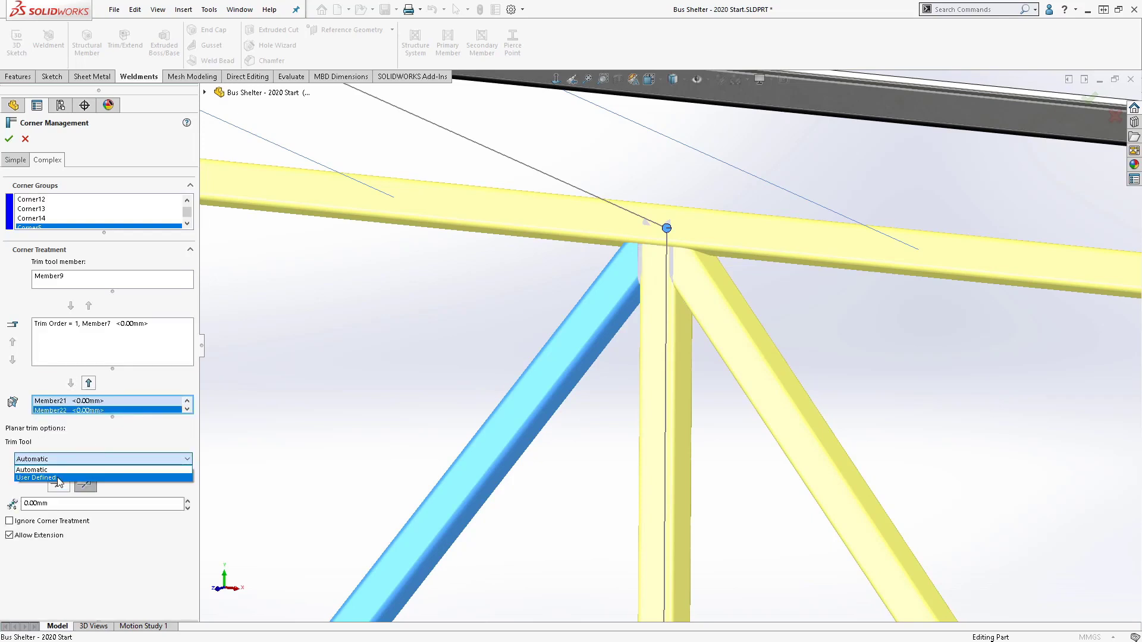
left_click(78, 474)
left_click(684, 351)
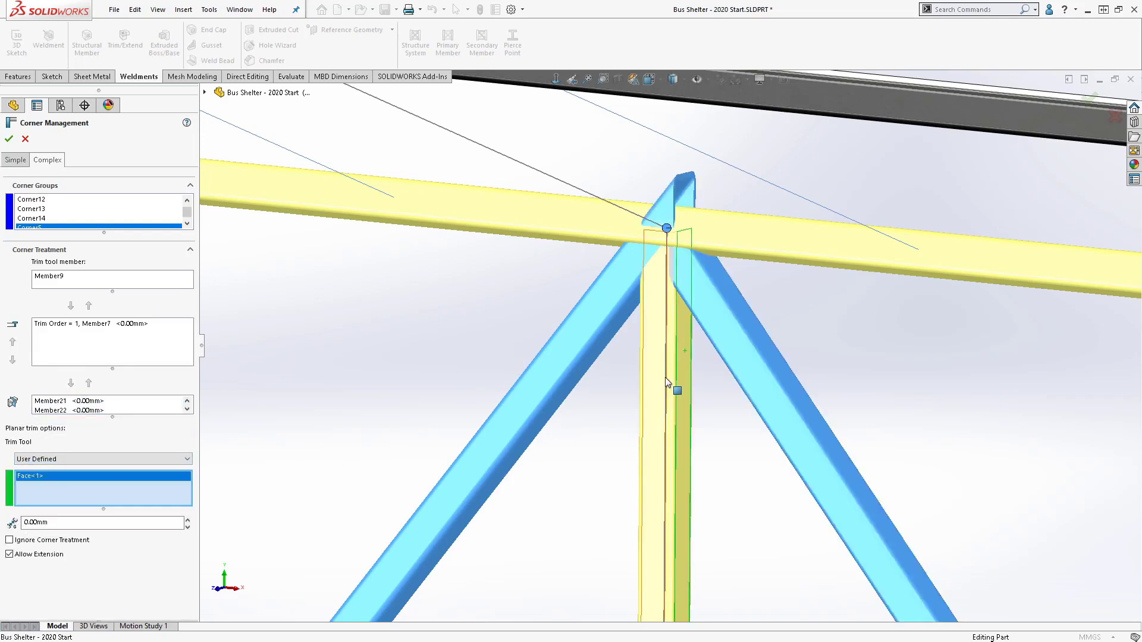
middle_click_drag(665, 377, 740, 373)
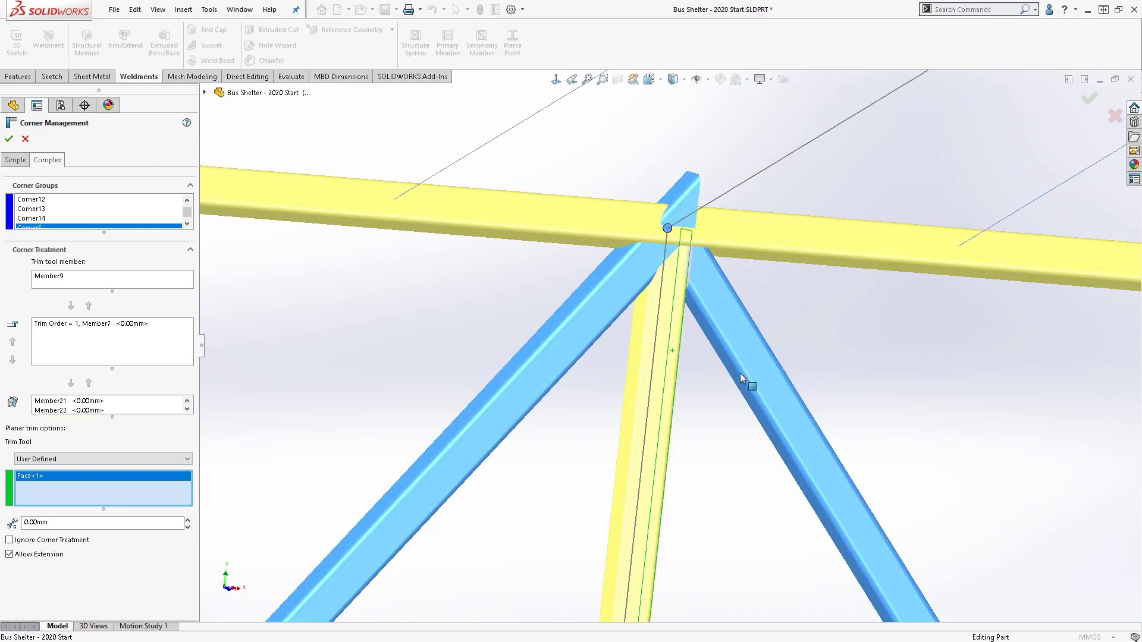
left_click(622, 358)
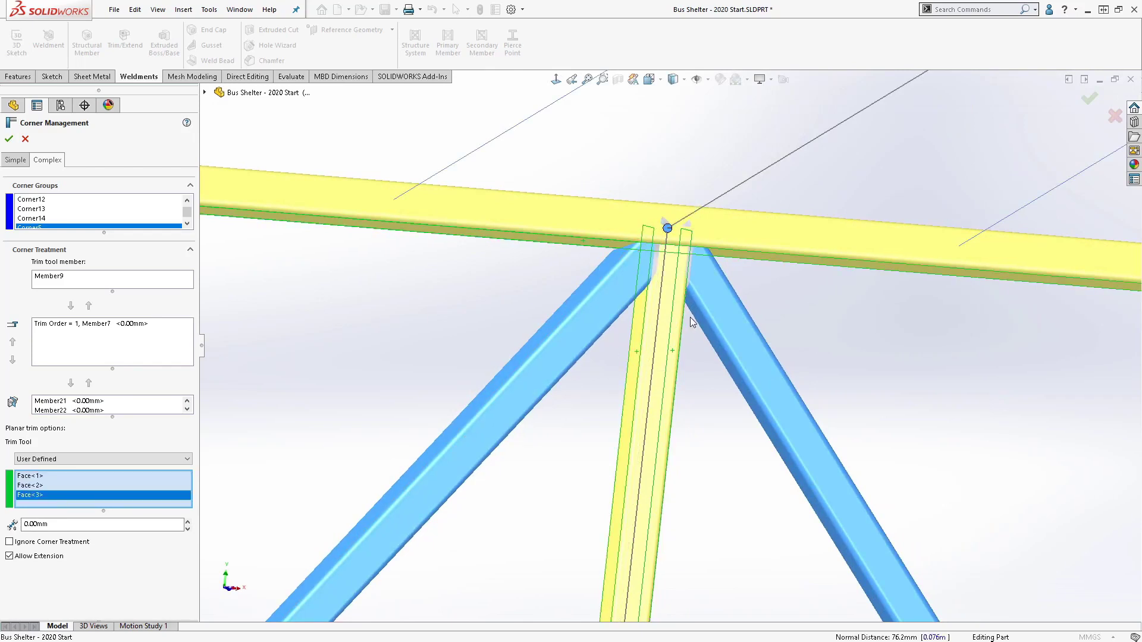
left_click(687, 314)
middle_click_drag(712, 306, 603, 282)
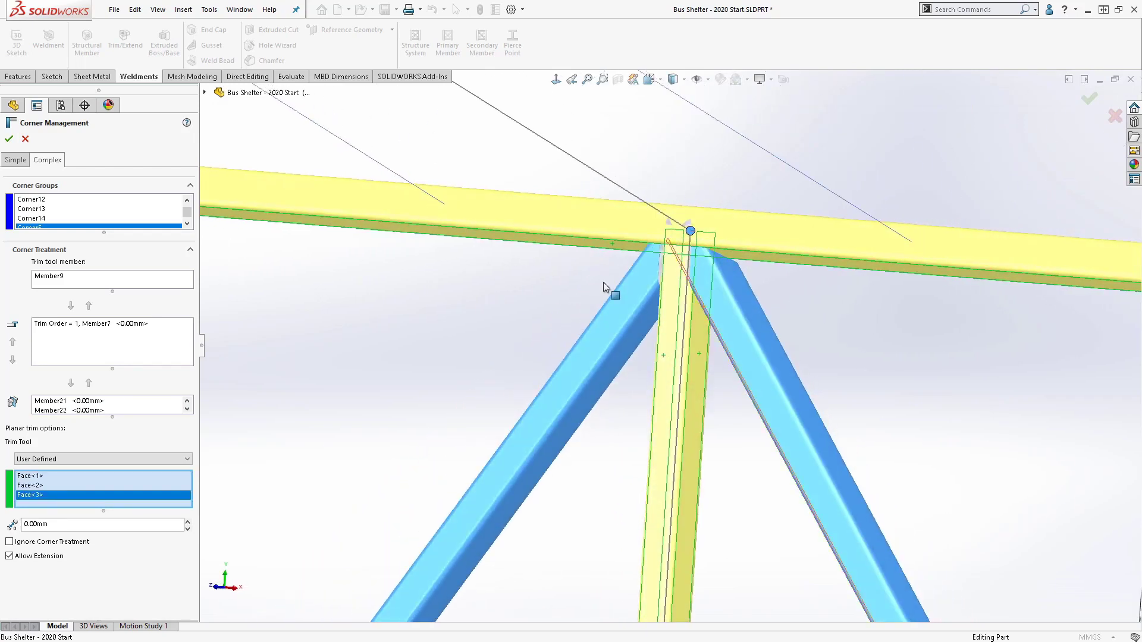
key("Return")
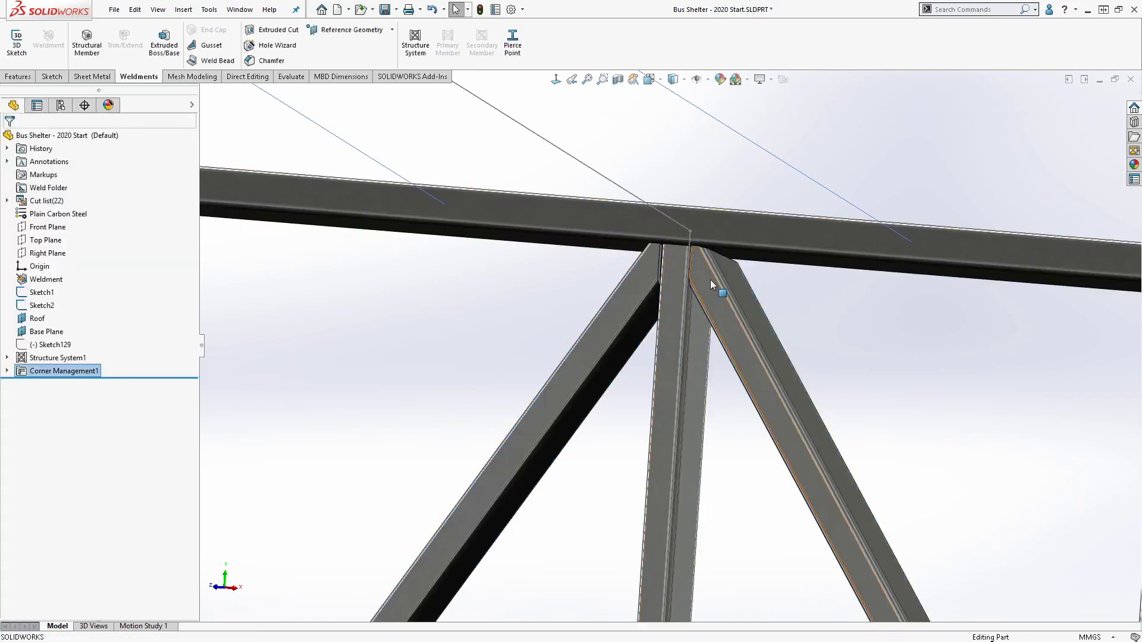
Check the trimmed brace joint, then show the whole frame in isometric view.
scroll(702, 285, "down", 3)
mouse_move(693, 291)
middle_mouse_down()
mouse_move(736, 291)
mouse_move(702, 270)
middle_mouse_up()
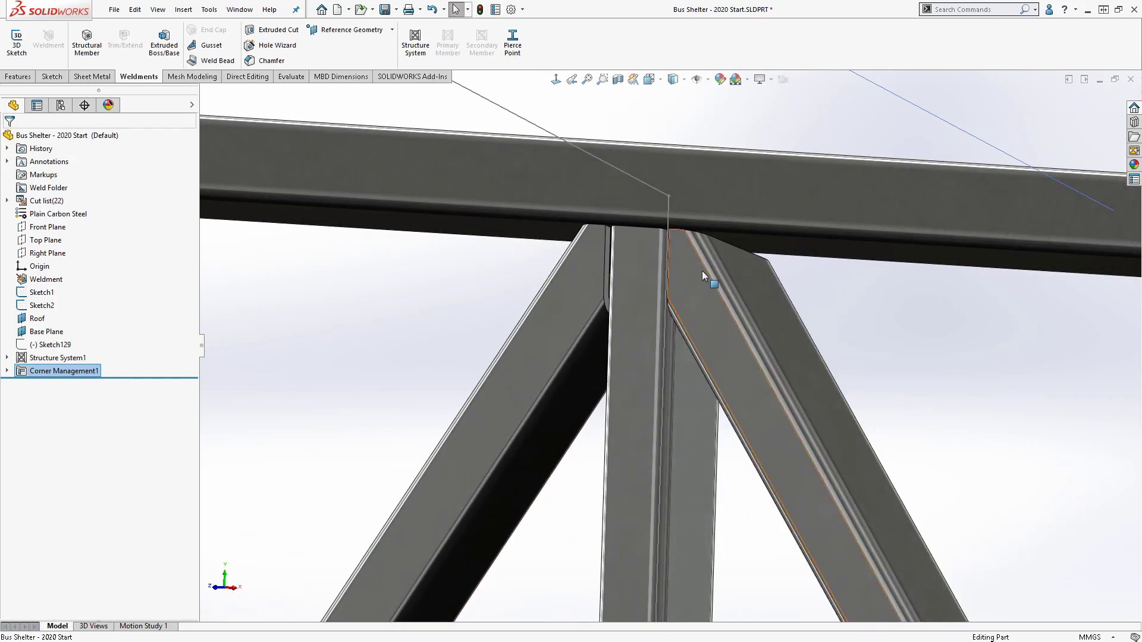
left_click(390, 331)
key("space")
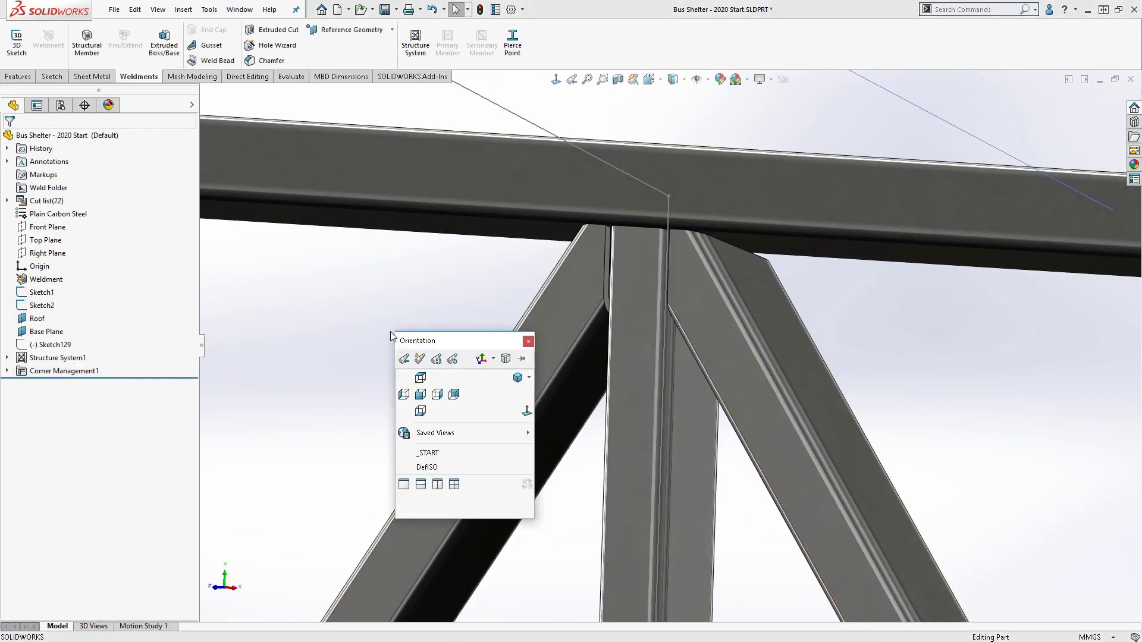
left_click(440, 467)
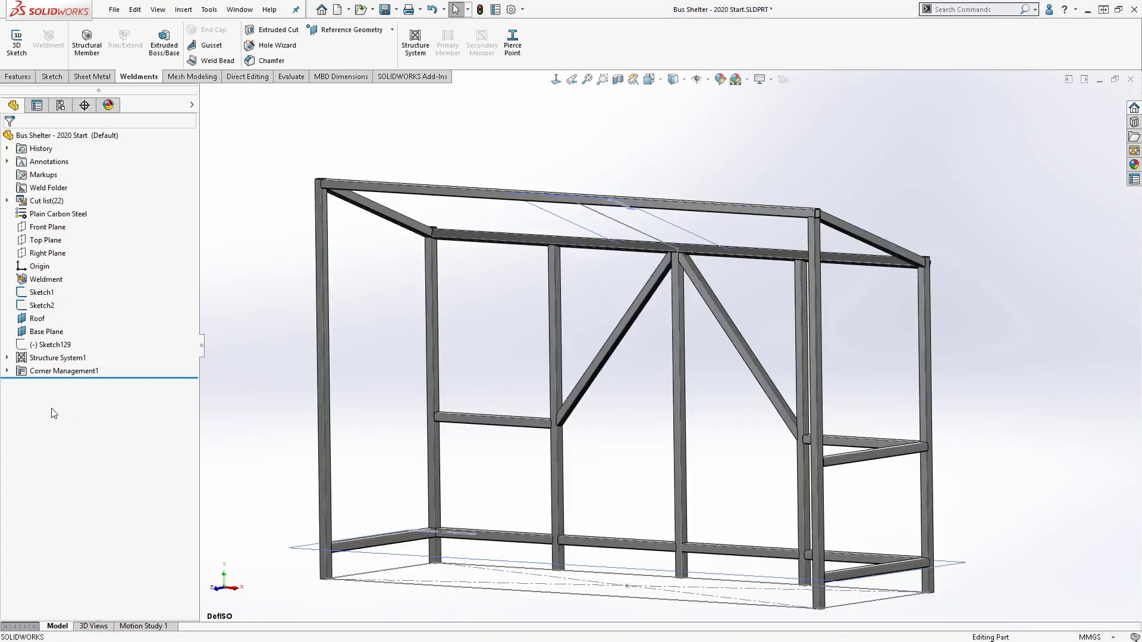
right_click(57, 358)
key("Escape")
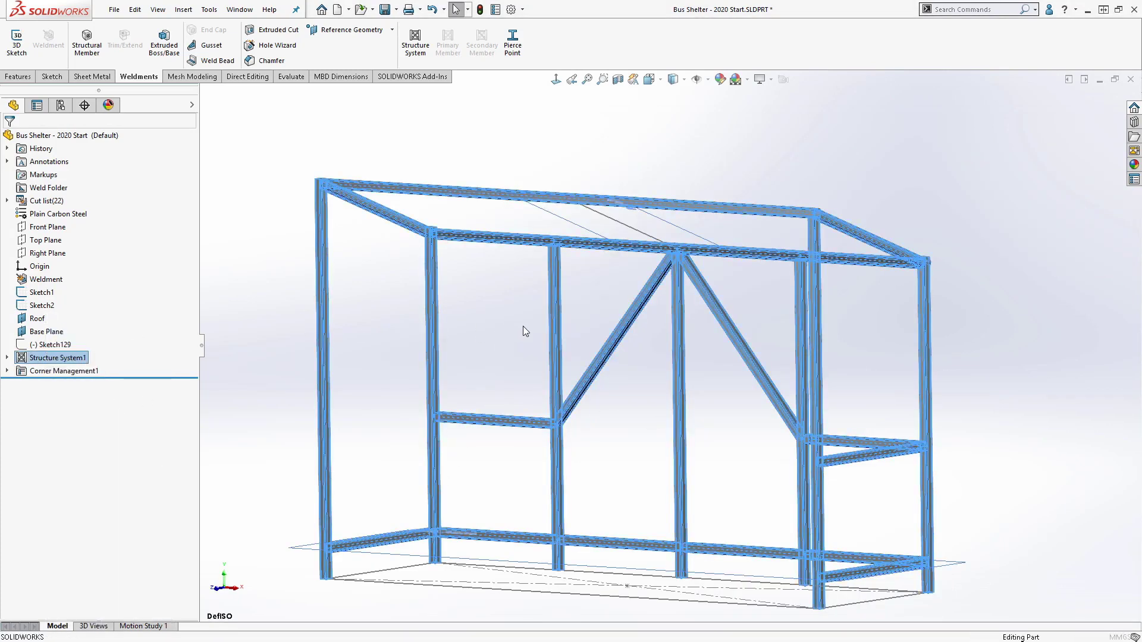
Add a secondary member between the two right-end posts with both offsets at 2500 mm.
left_click(481, 43)
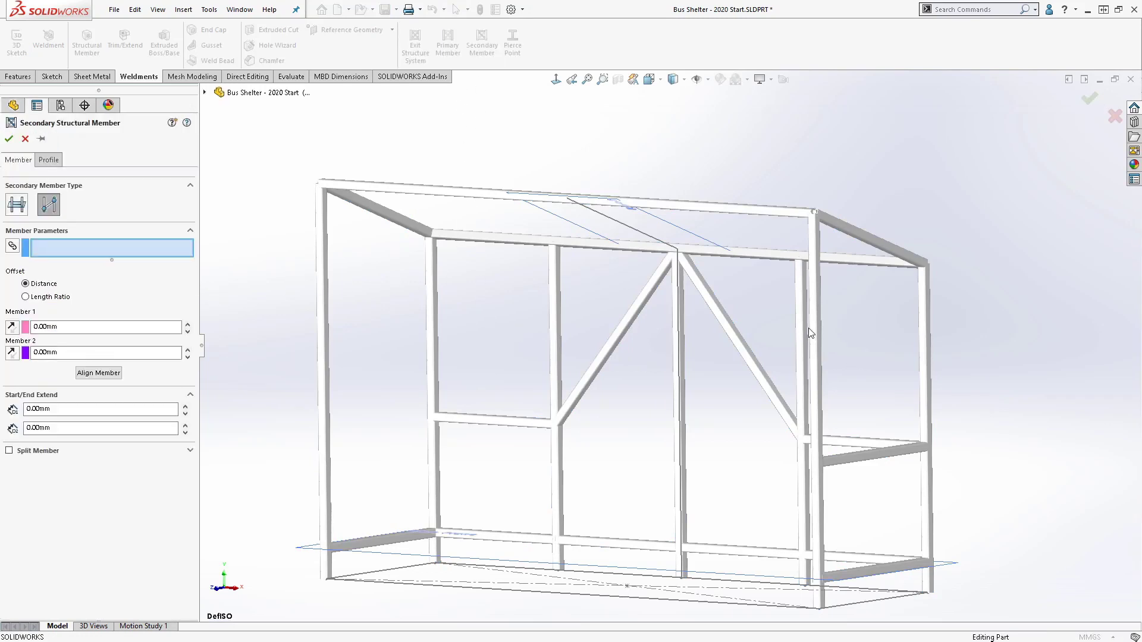
left_click(812, 313)
left_click(923, 319)
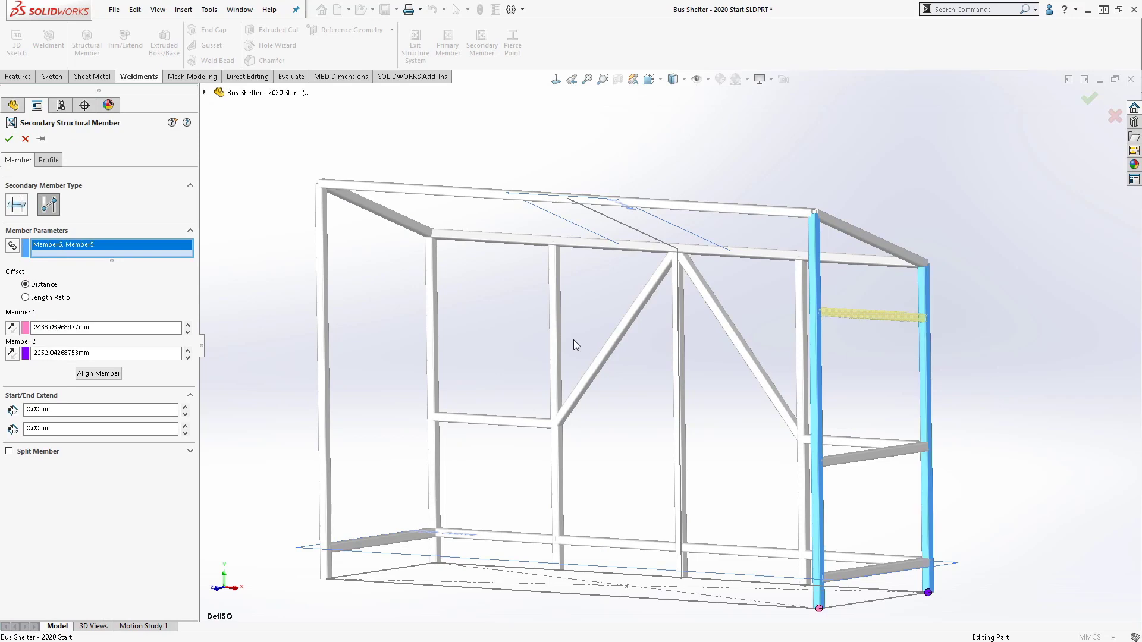
left_click_drag(90, 327, 2, 328)
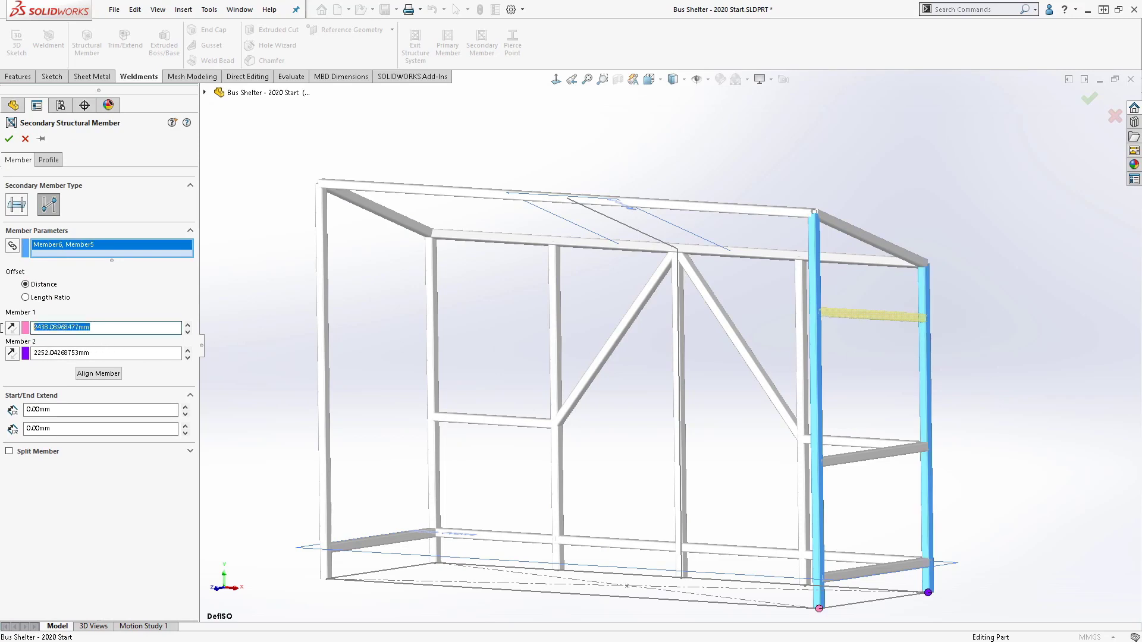
type("2500")
key("Return")
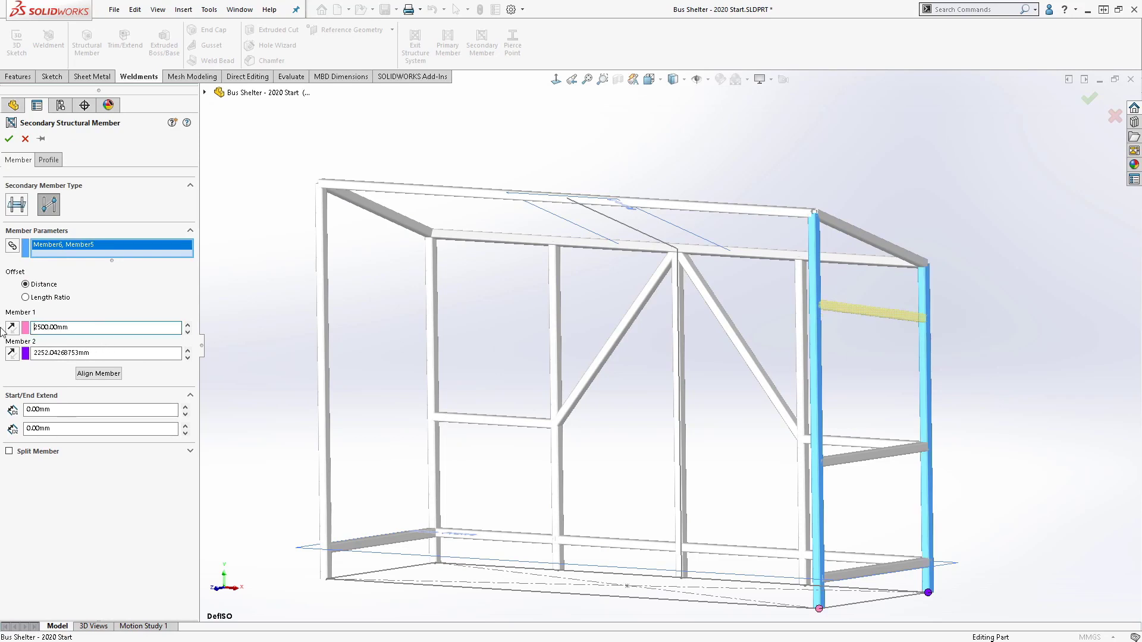
left_click_drag(102, 354, 1, 356)
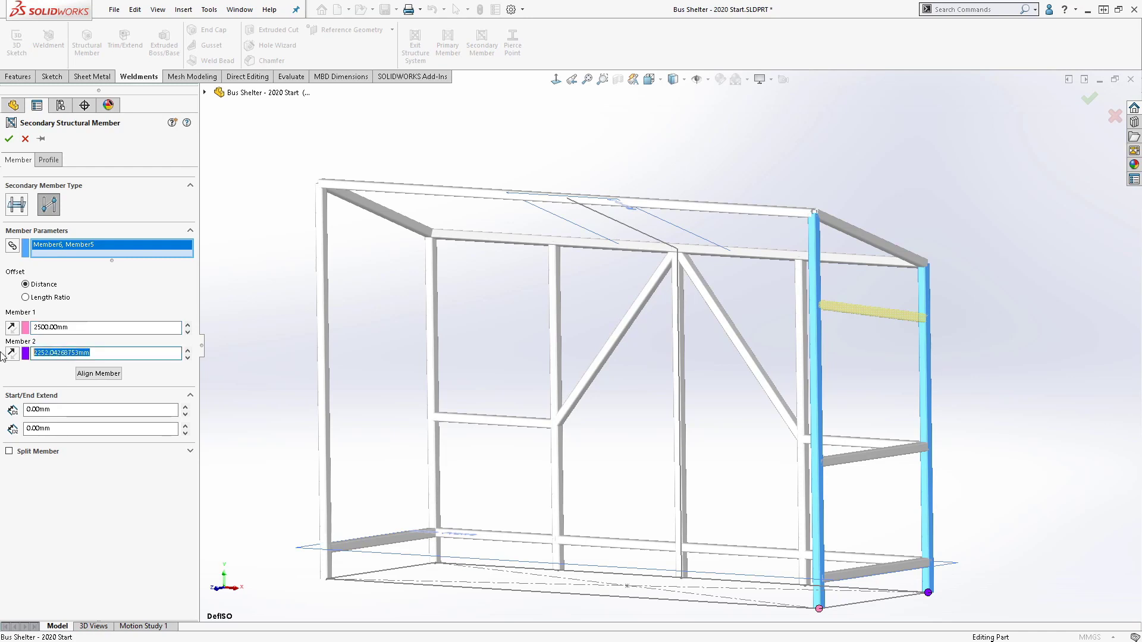
type("250")
key("Return")
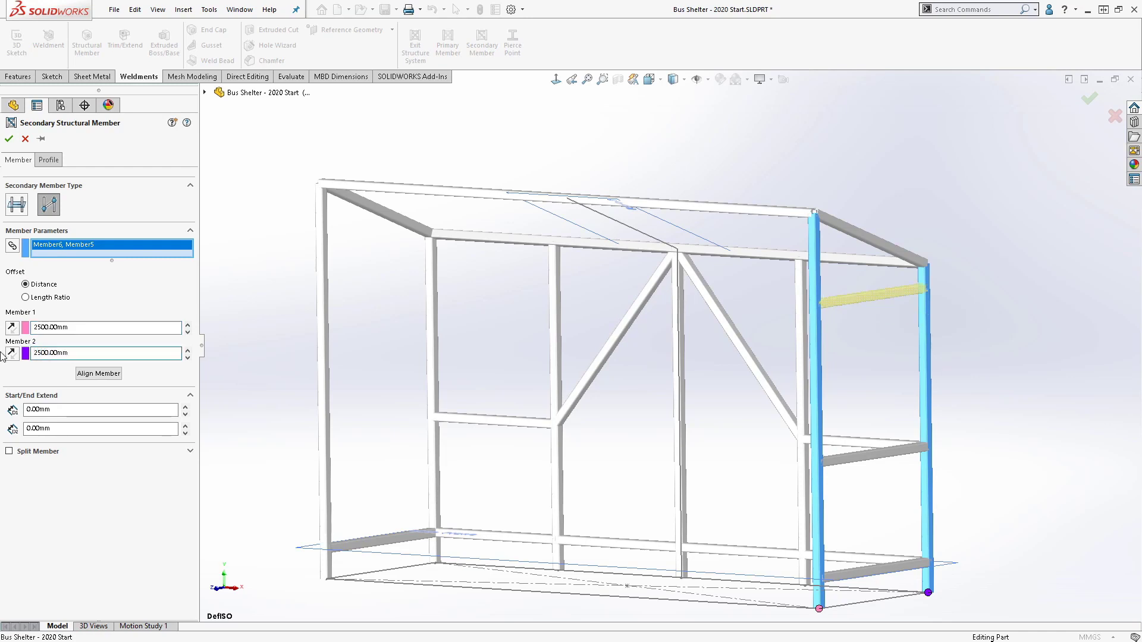
Give the members the TS2x2x0.1875 square tube profile and accept them.
left_click(49, 160)
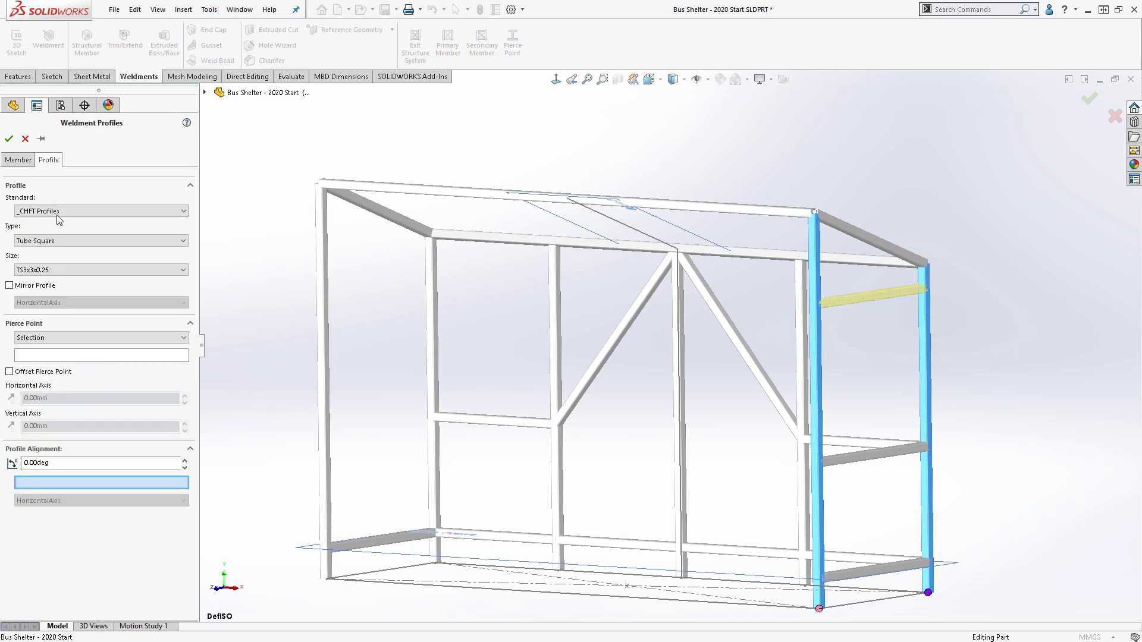
left_click(50, 271)
left_click(51, 286)
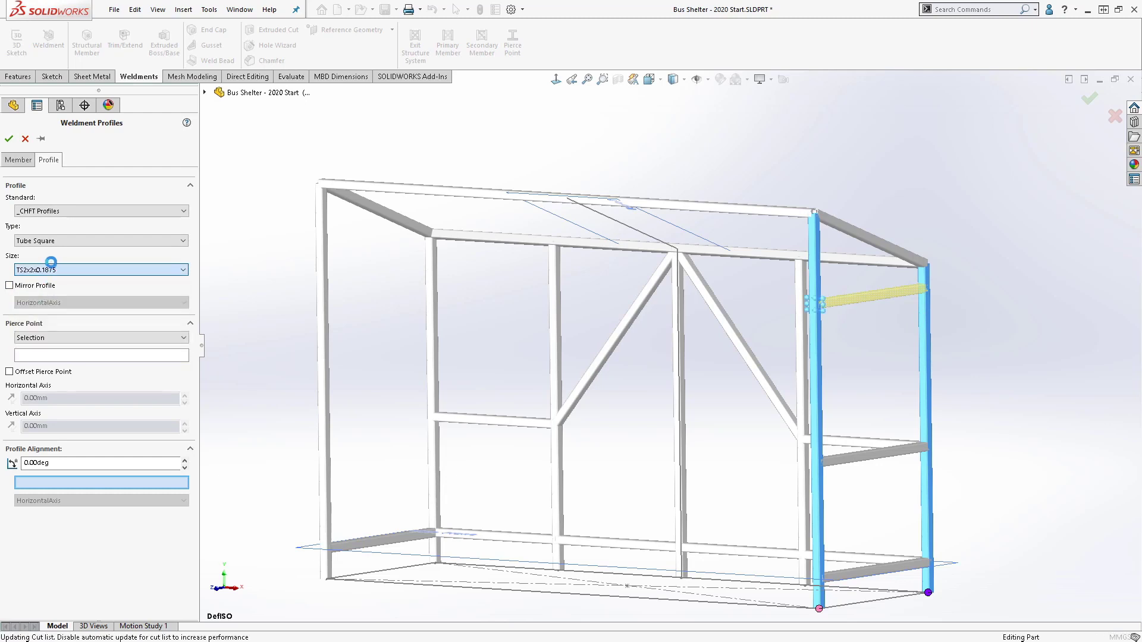
left_click(9, 139)
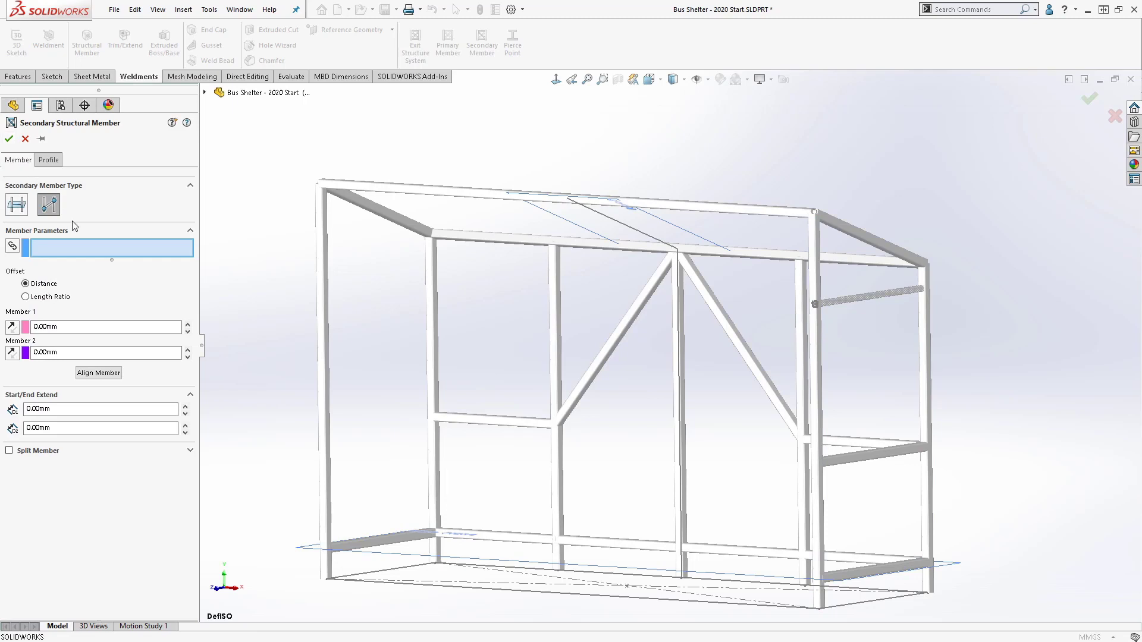
Add a cross member between the two left uprights at 2500 mm offsets, then exit Structure System.
left_click(325, 286)
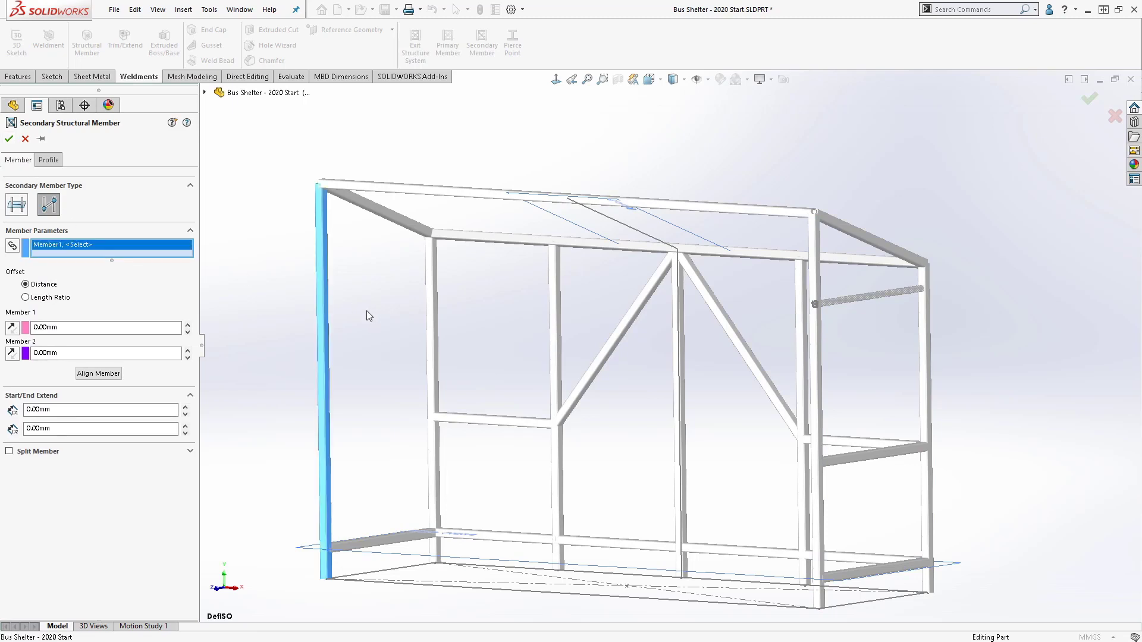
left_click(429, 287)
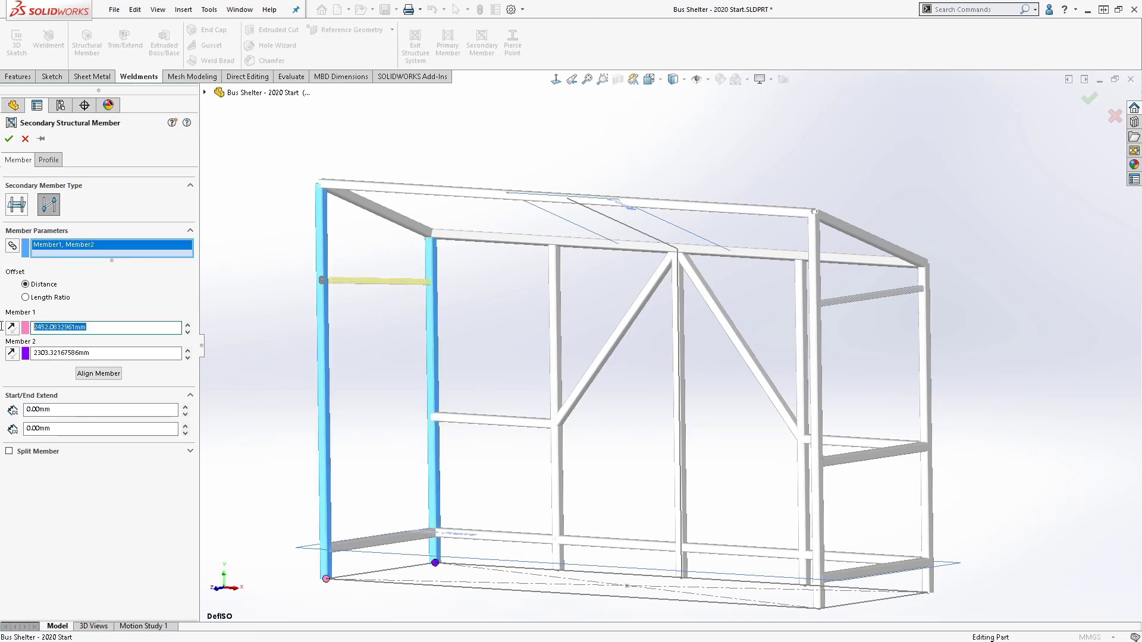
type("2500")
key("Return")
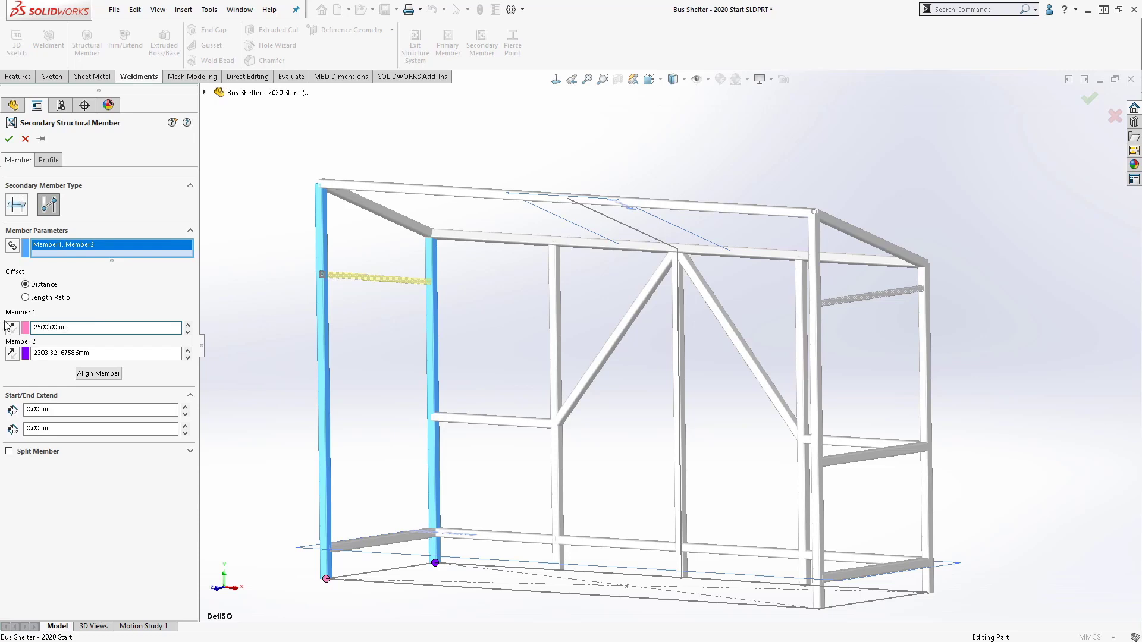
double_click(59, 353)
type("2500")
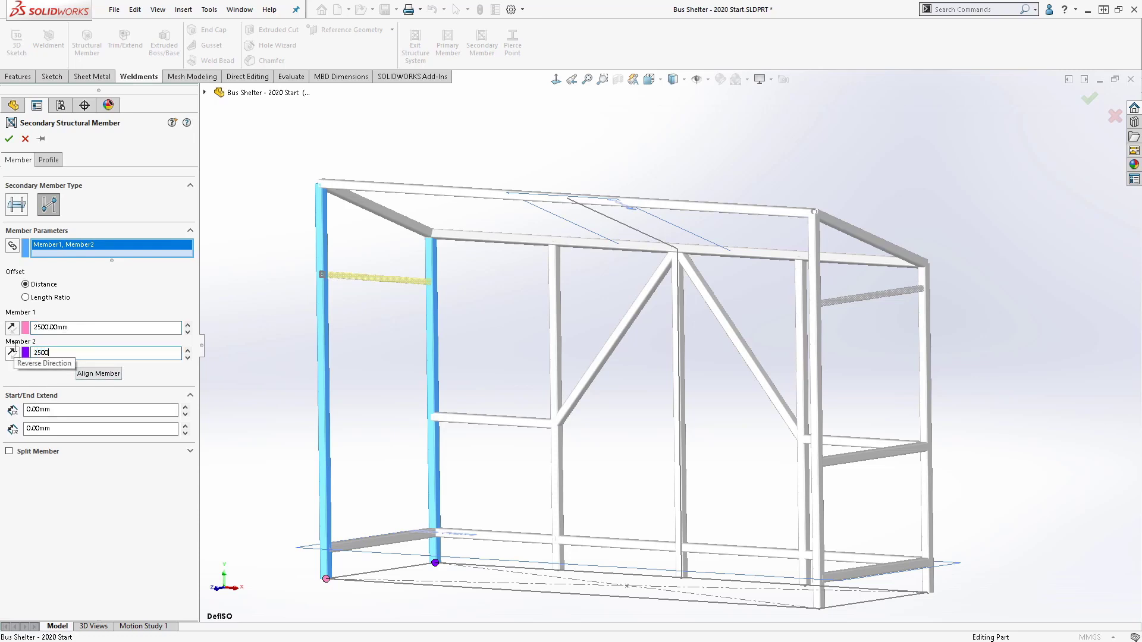
key("Return")
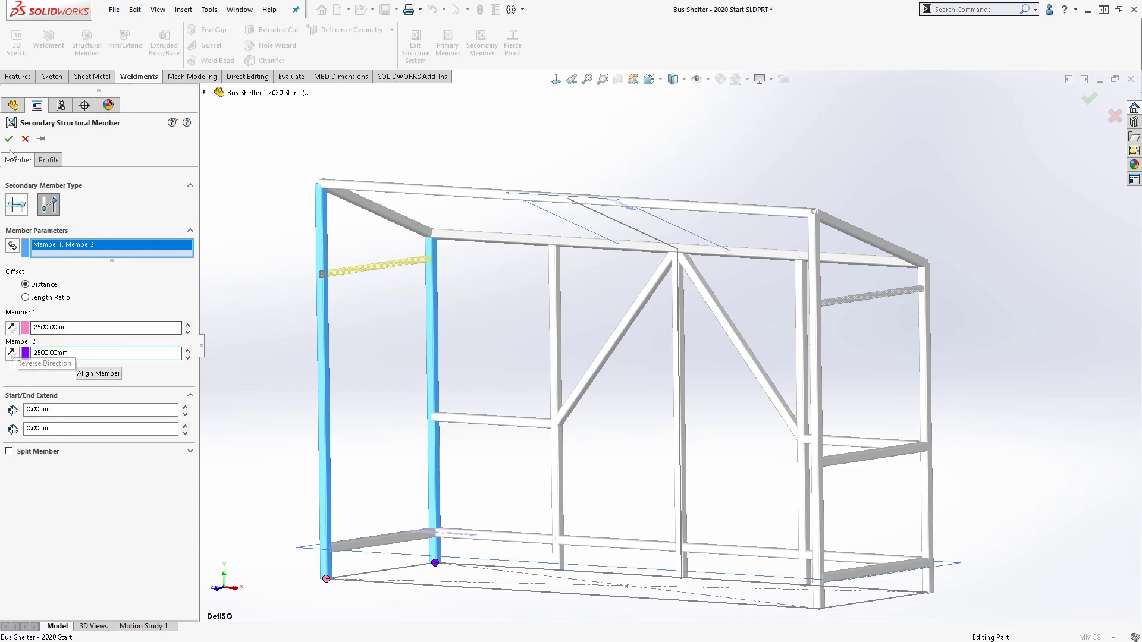
left_click(8, 138)
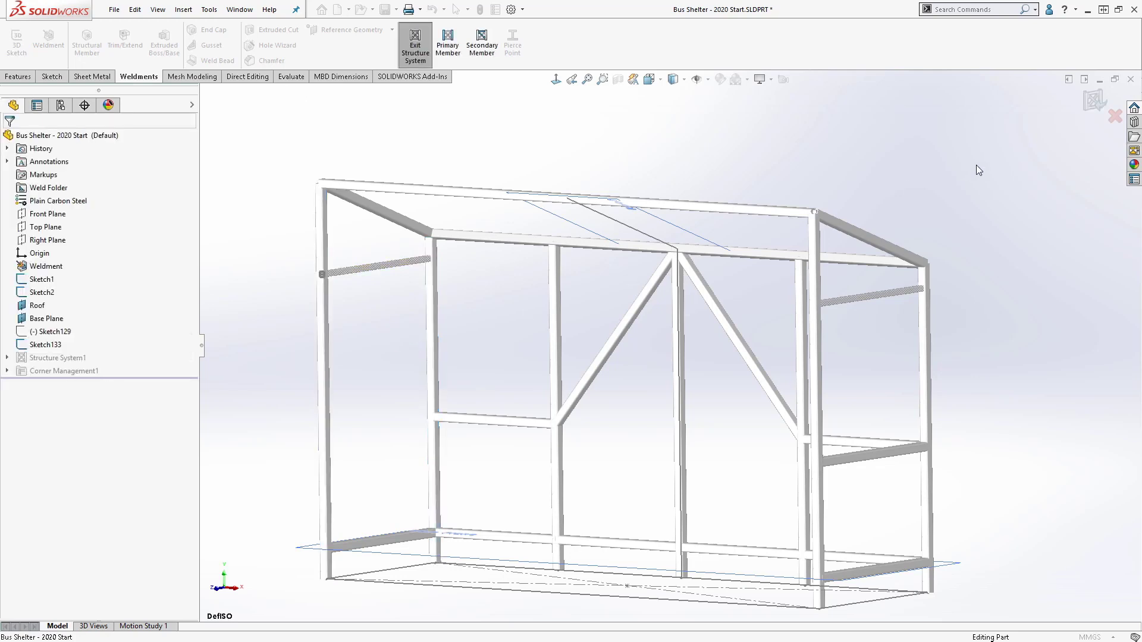
left_click(1094, 99)
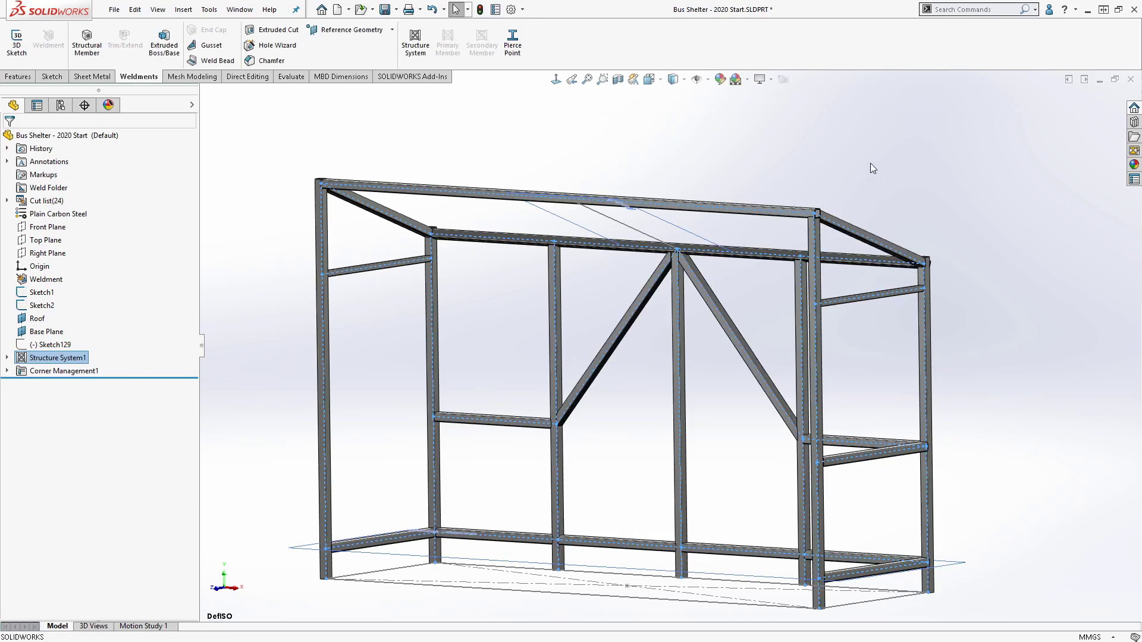
Show the hidden parabola sketch Sketch129 above the roof.
left_click(870, 165)
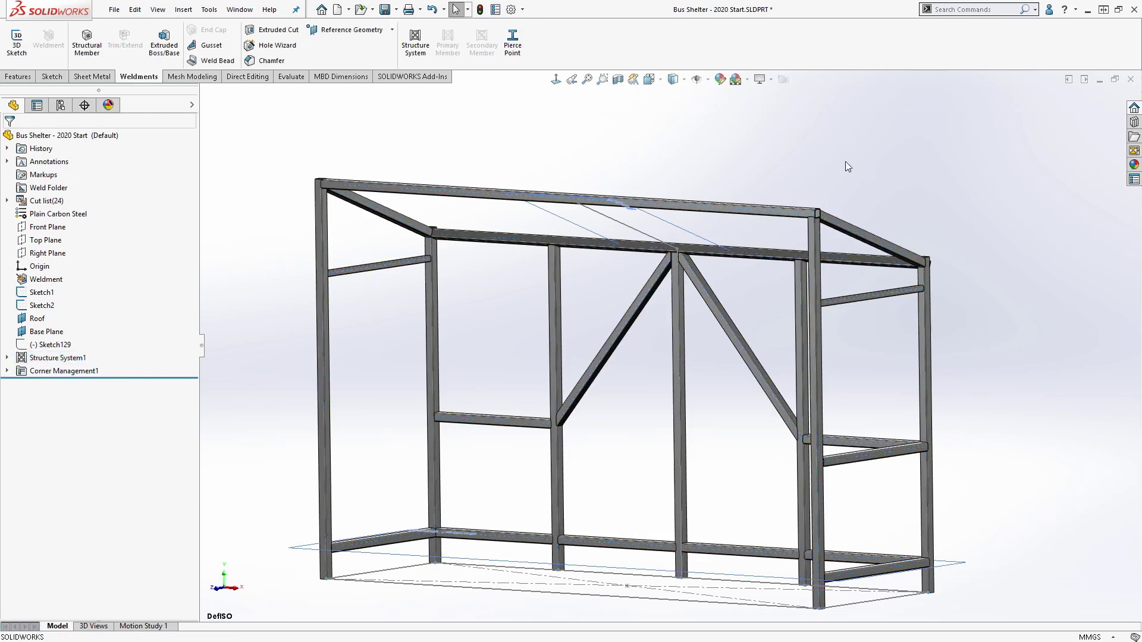
left_click(64, 345)
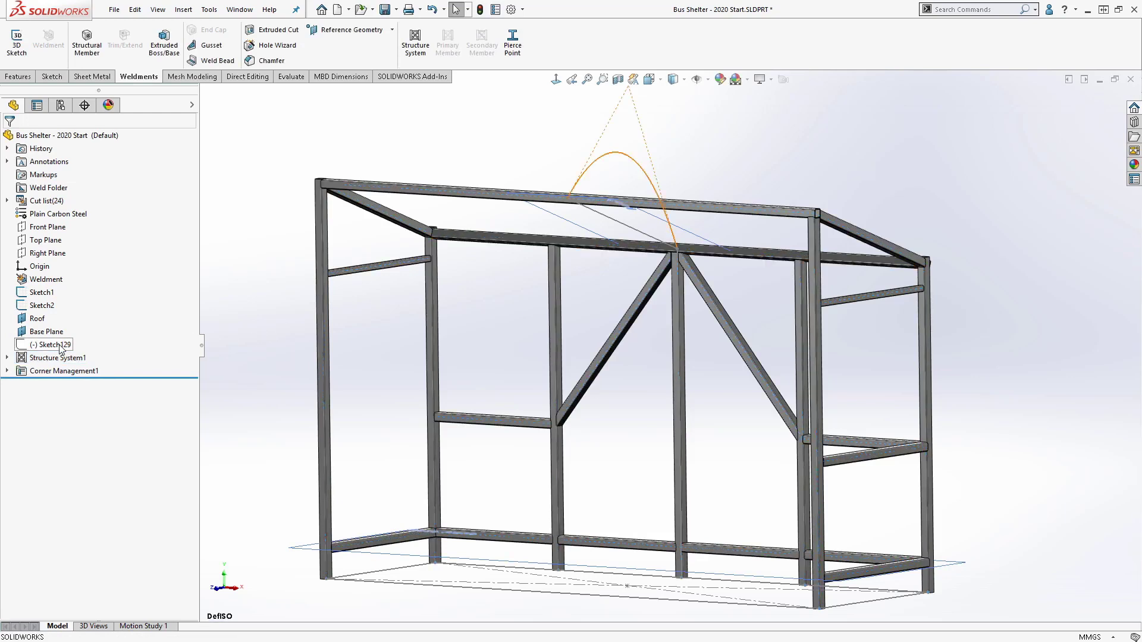
left_click(89, 306)
Create a new structure system with a primary member along the parabola spline, confirming its corner trim.
left_click(415, 42)
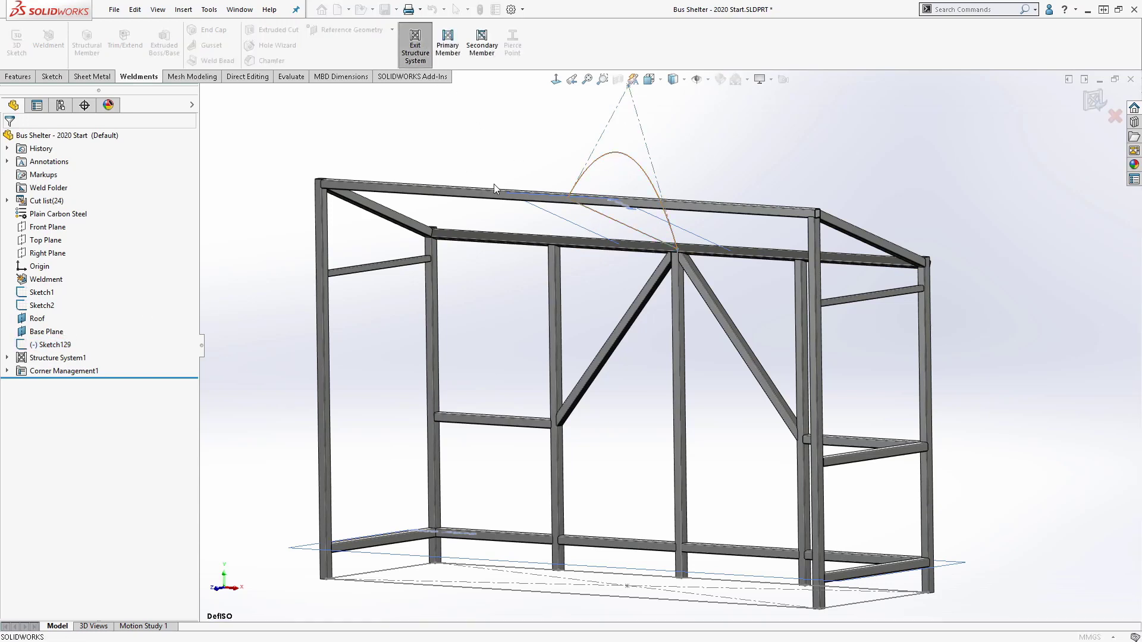
left_click(448, 43)
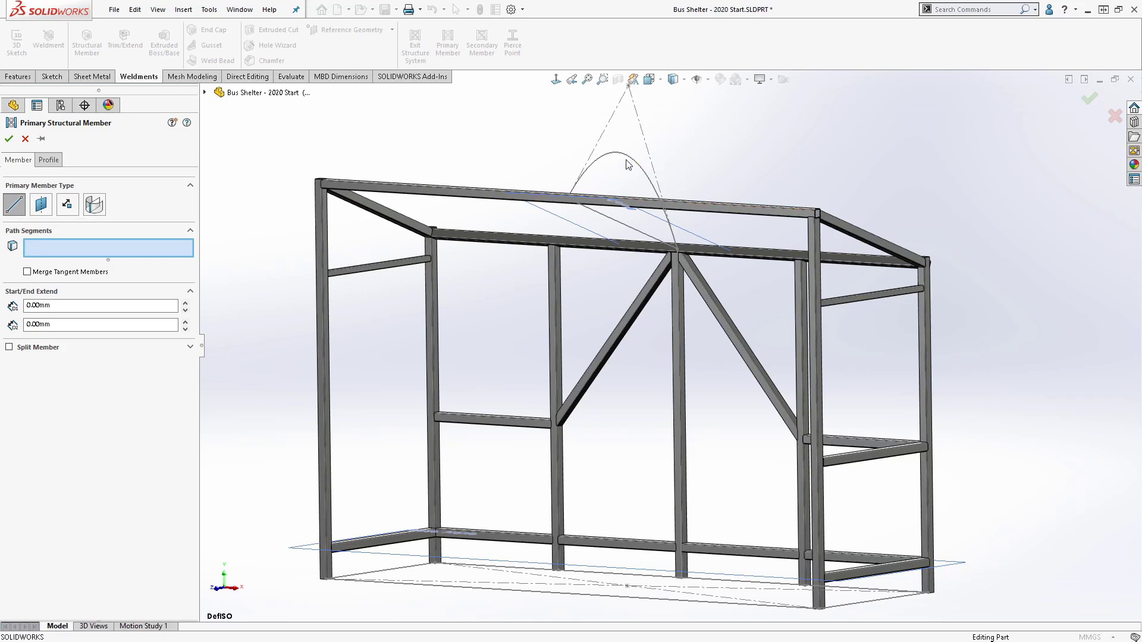
left_click(460, 240)
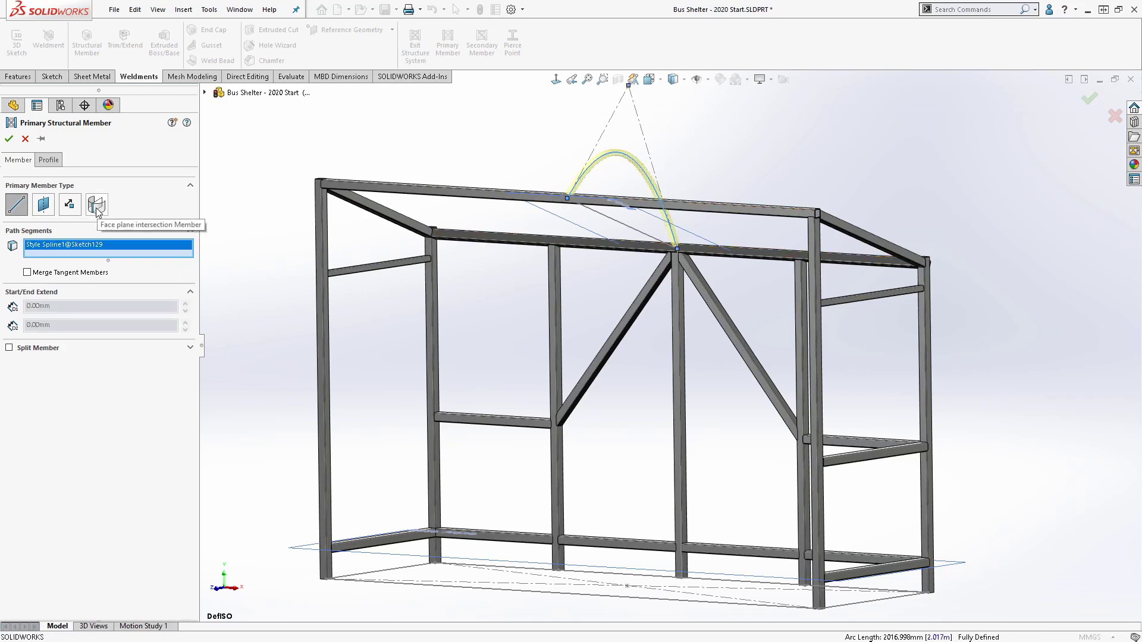
left_click(9, 139)
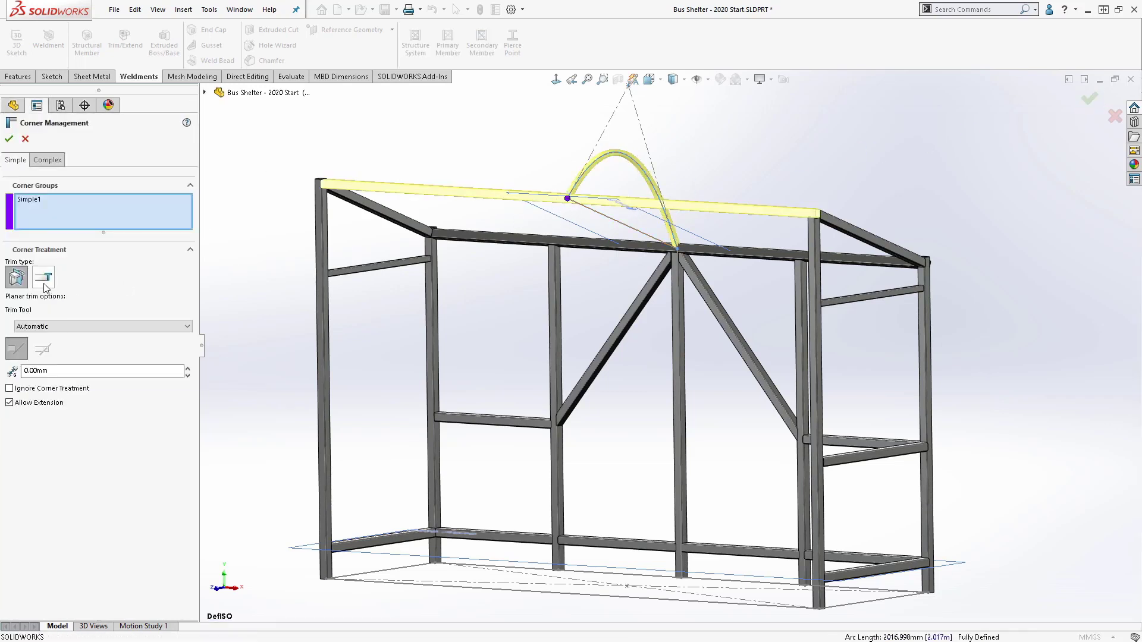
left_click(44, 277)
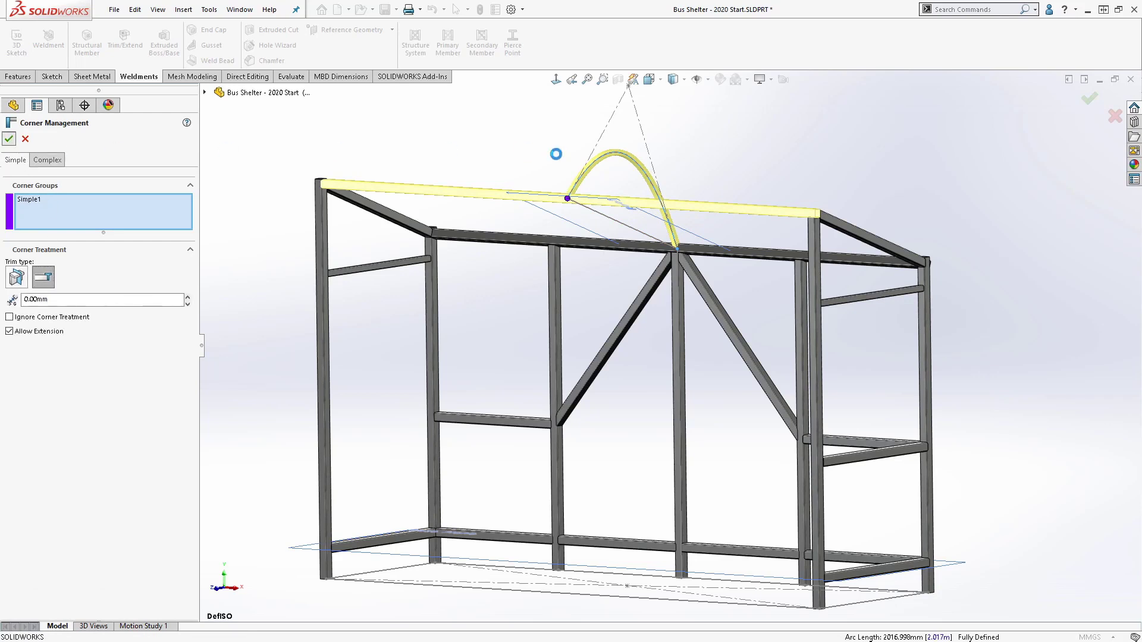
key("Return")
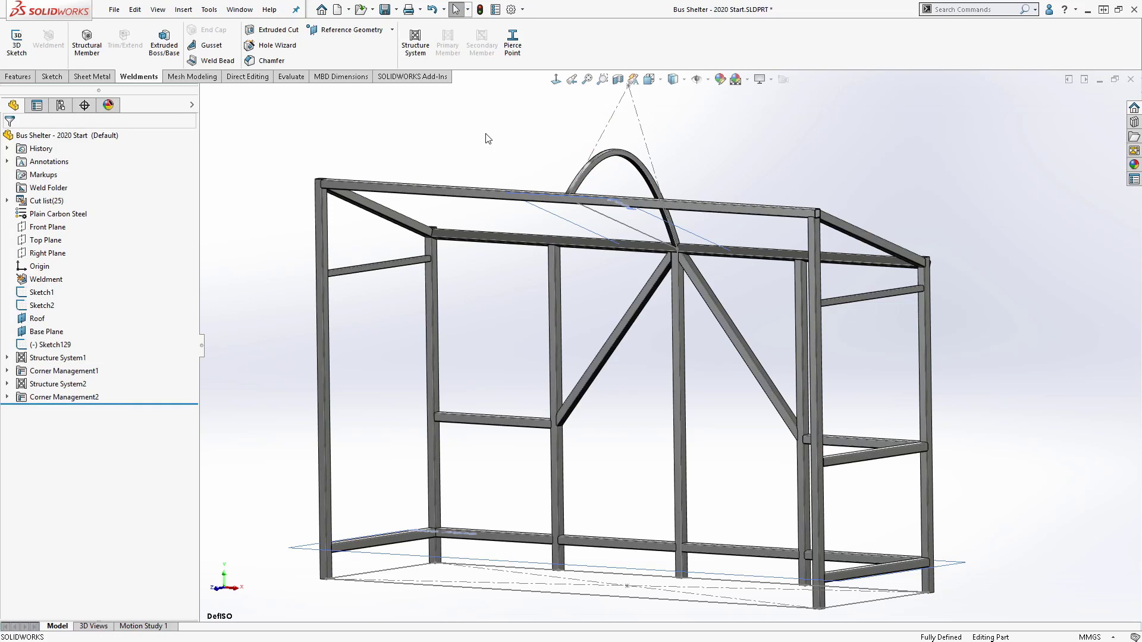
Start a linear pattern along the bottom front line, limited up to the column-base point.
key("s")
left_click(506, 172)
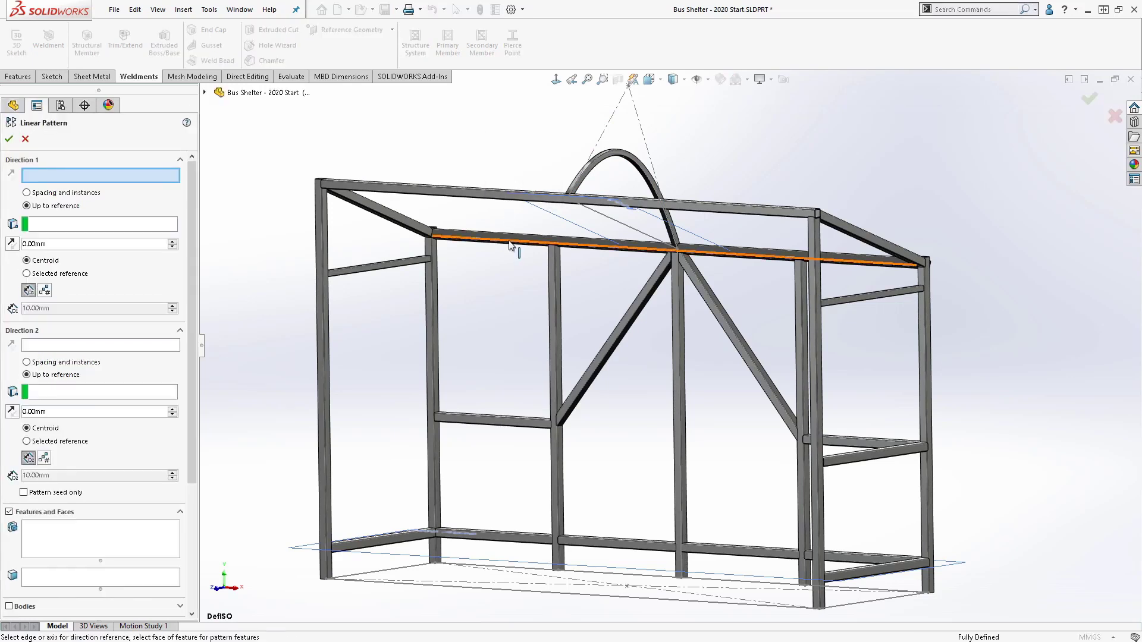
left_click(467, 586)
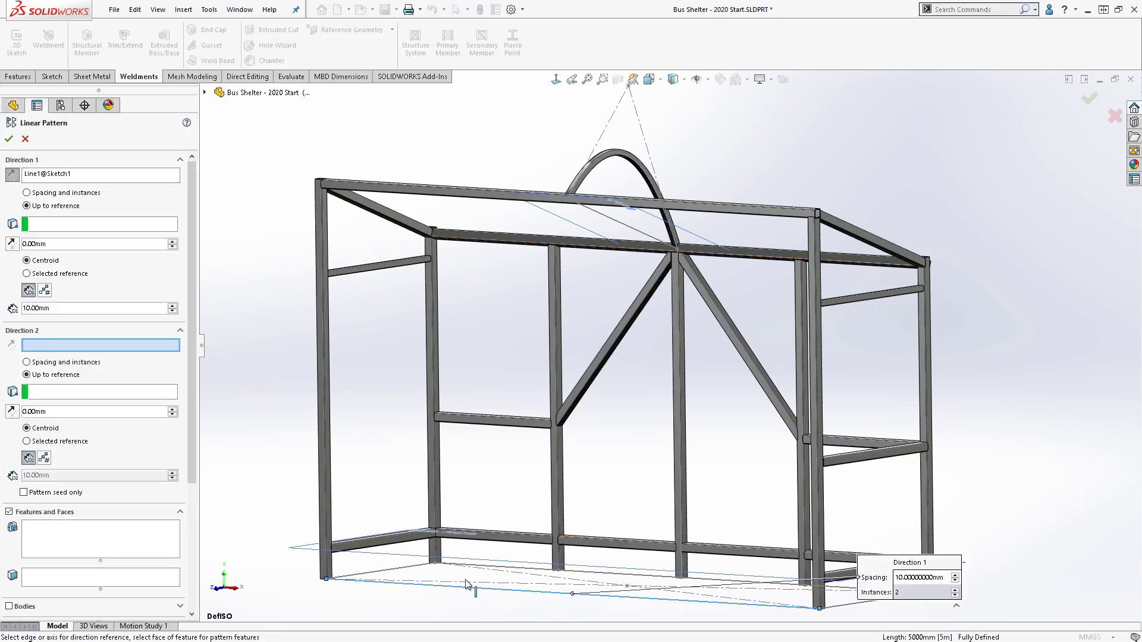
left_click(72, 230)
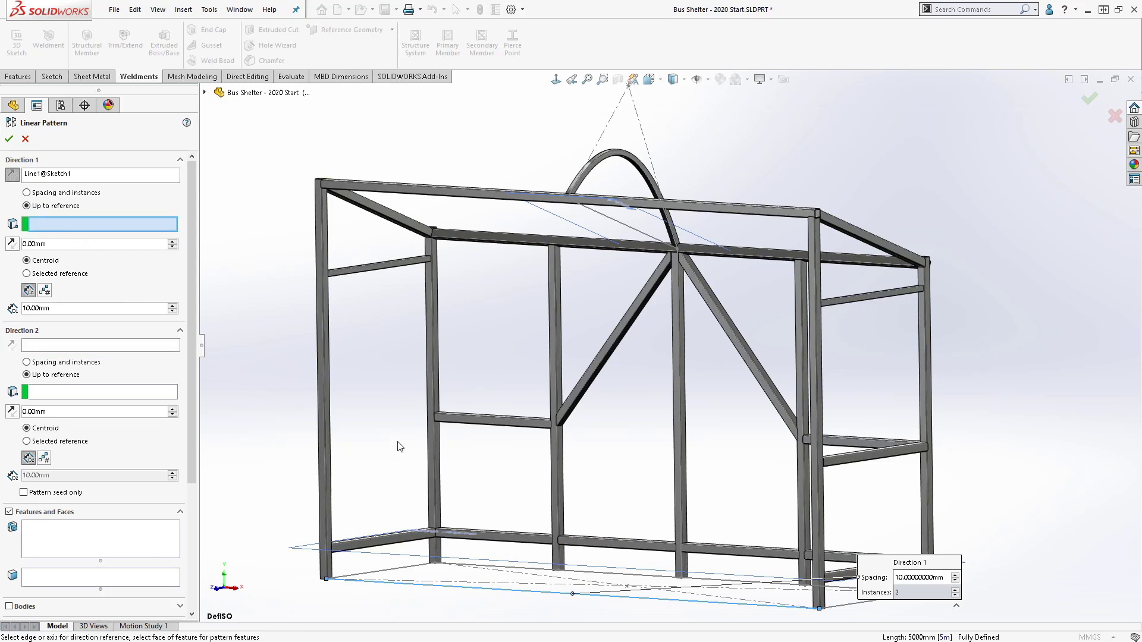
middle_click_drag(399, 446, 420, 511)
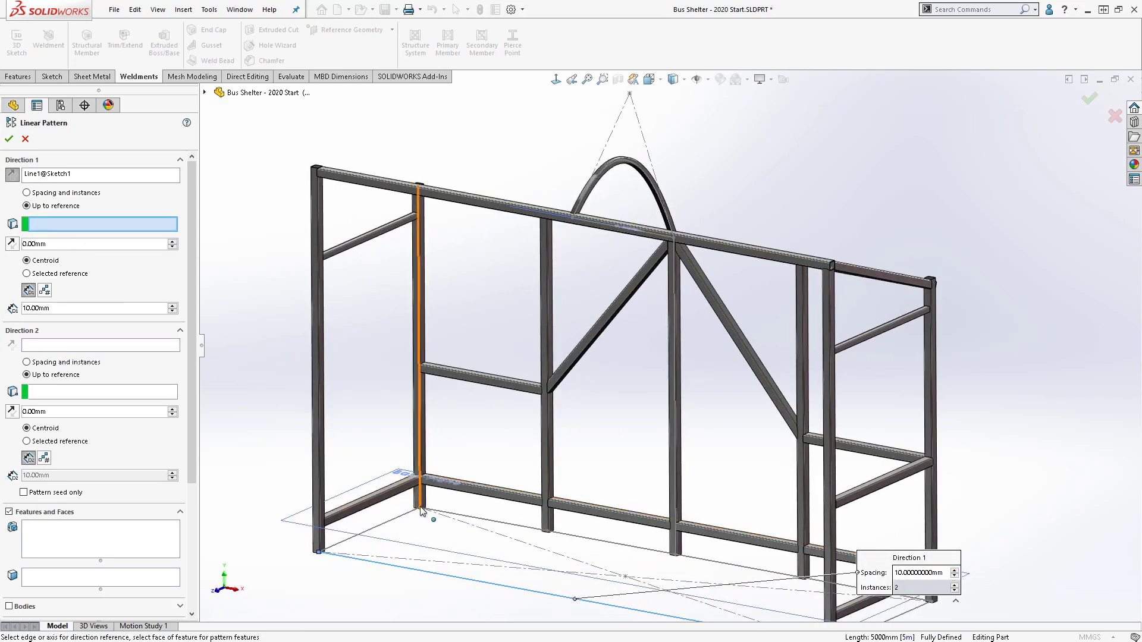
scroll(422, 510, "down", 3)
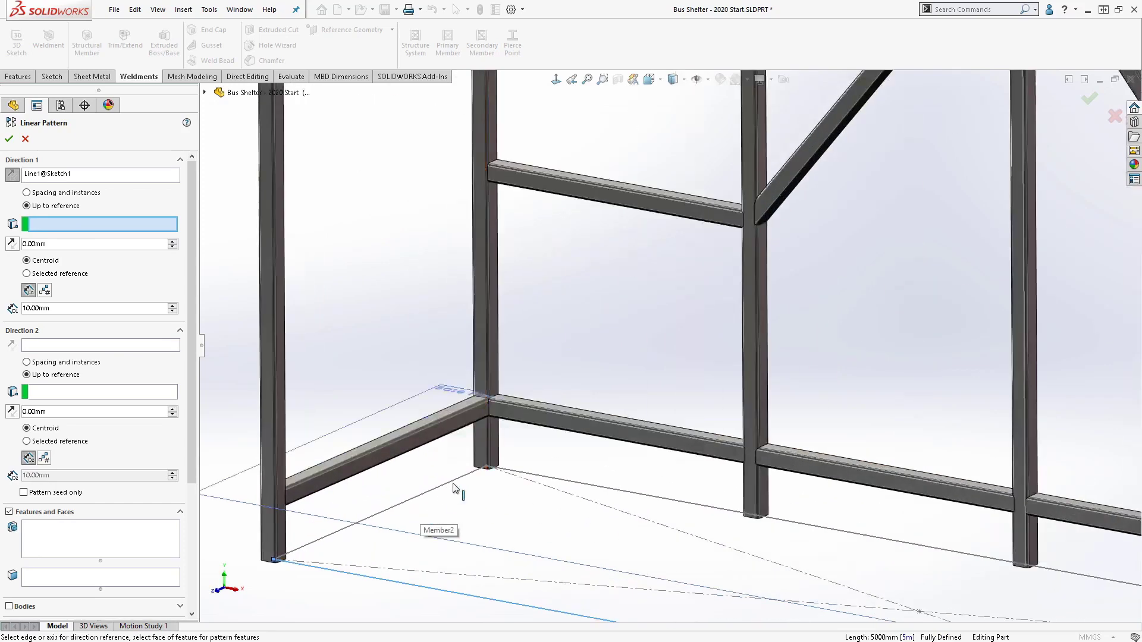
left_click(486, 466)
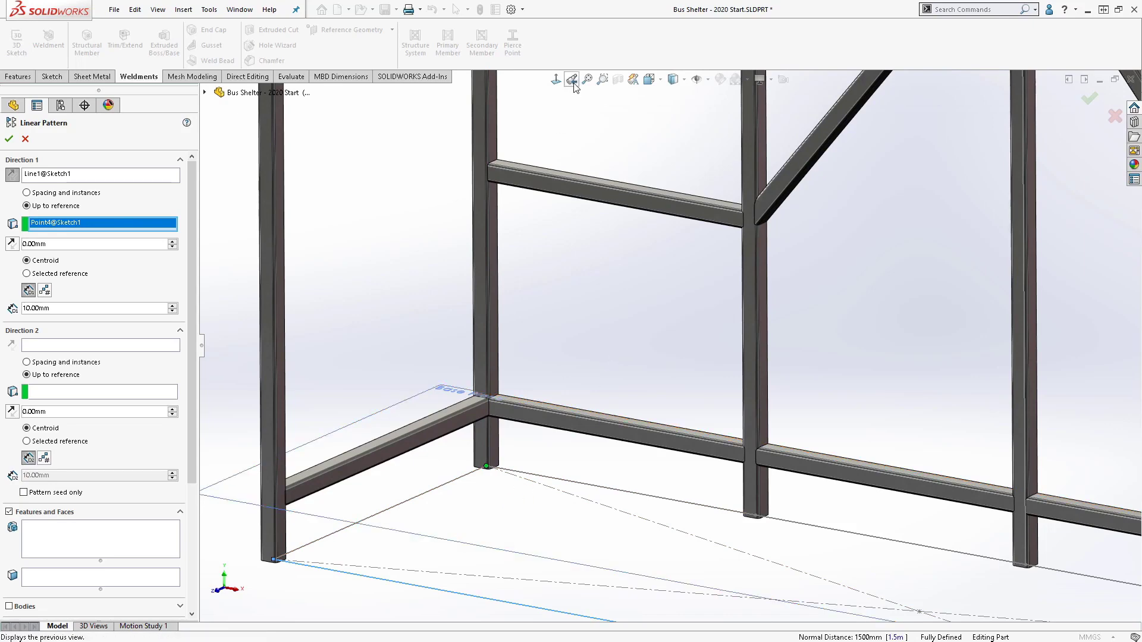
key("f")
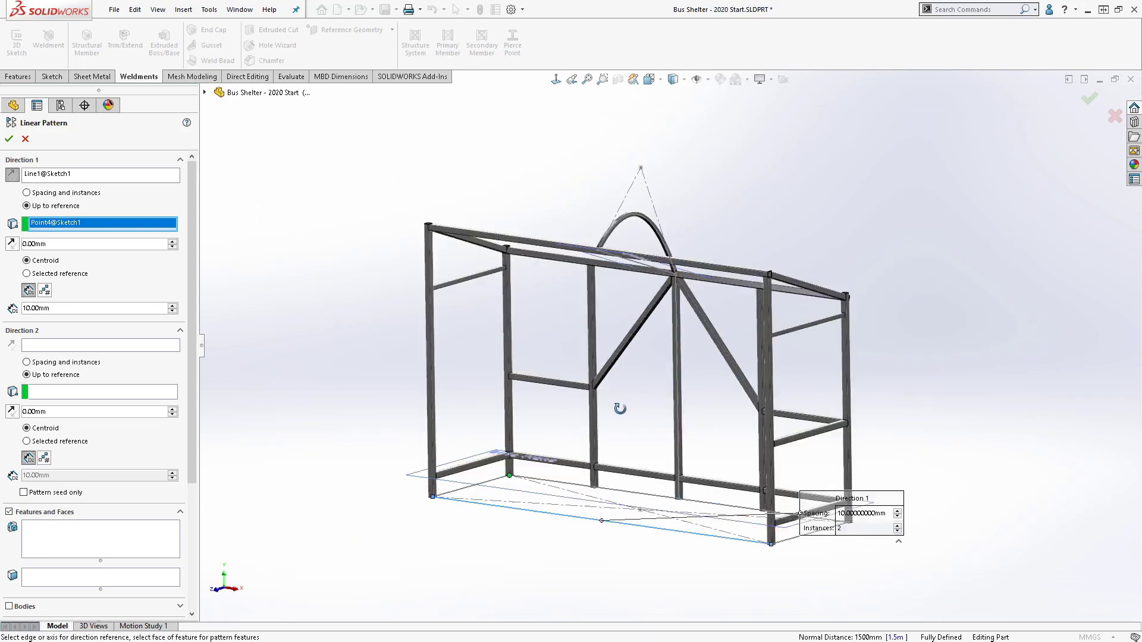
middle_click_drag(588, 423, 641, 443)
scroll(717, 483, "down", 3)
scroll(781, 471, "up", 3)
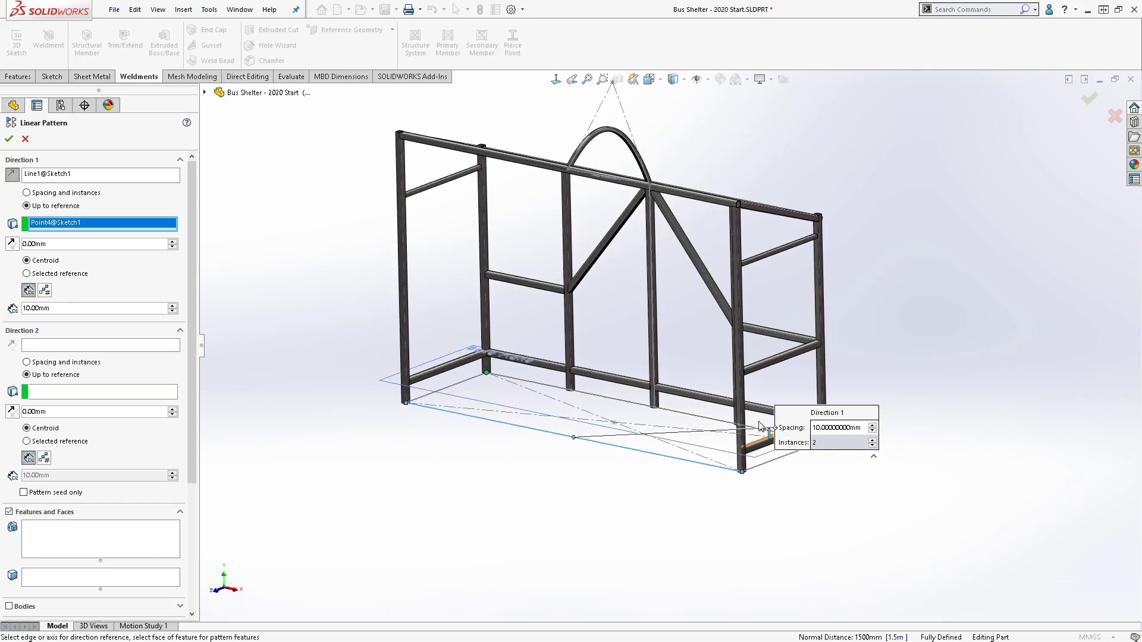
middle_click_drag(615, 223, 612, 265)
scroll(613, 265, "down", 2)
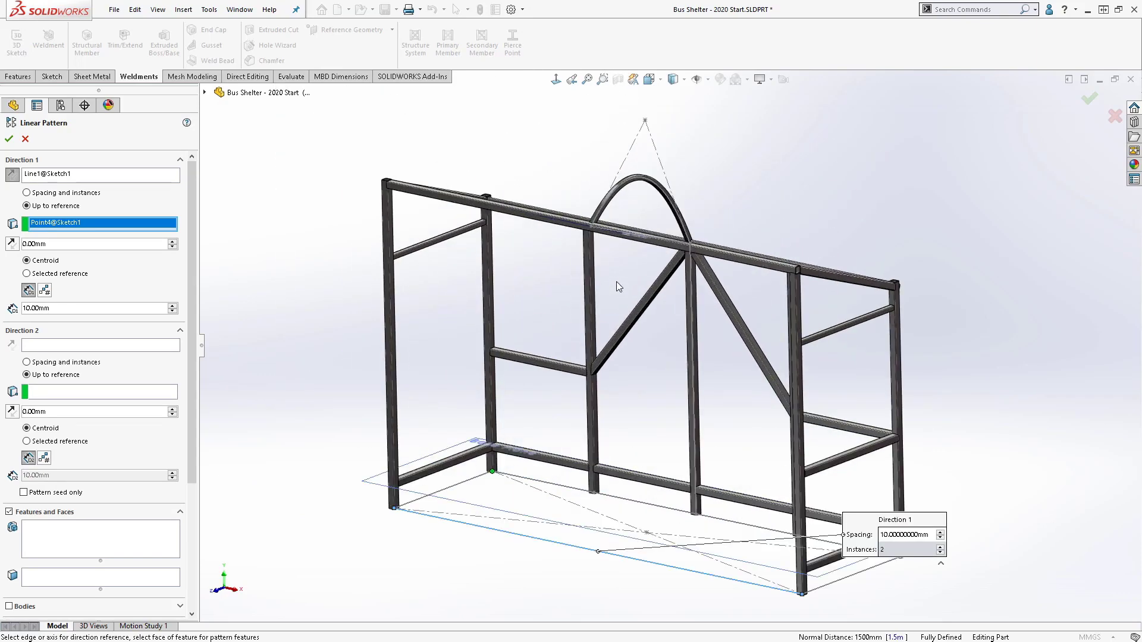
Use instance count for Direction 1; run Direction 2 to the far point, 2 instances, seed only.
left_click(44, 290)
left_click(57, 308)
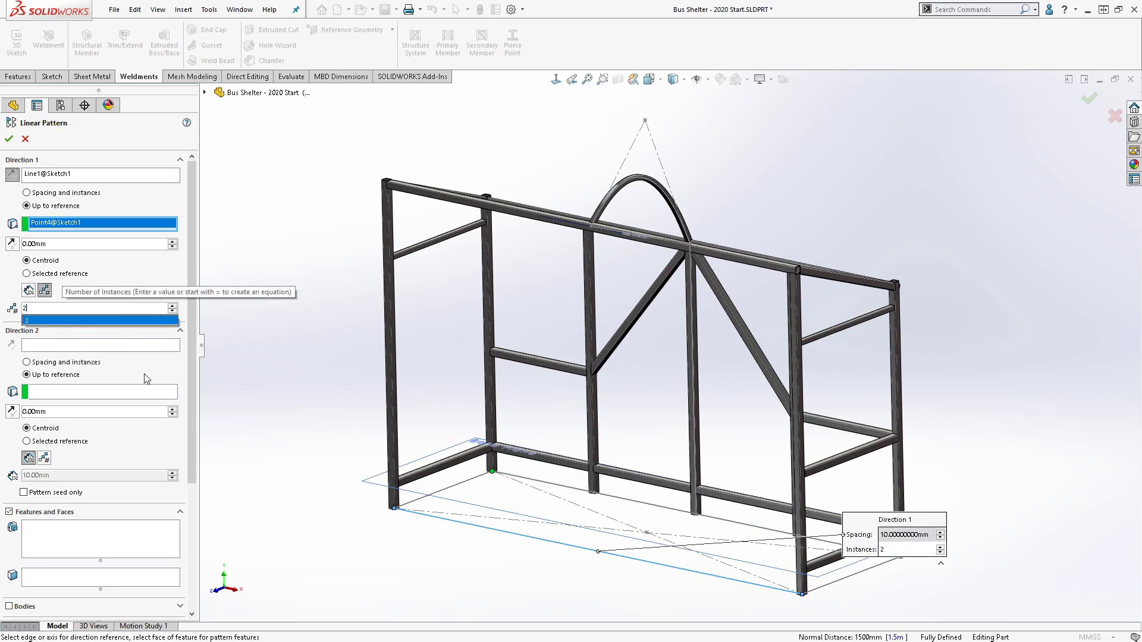
left_click(89, 346)
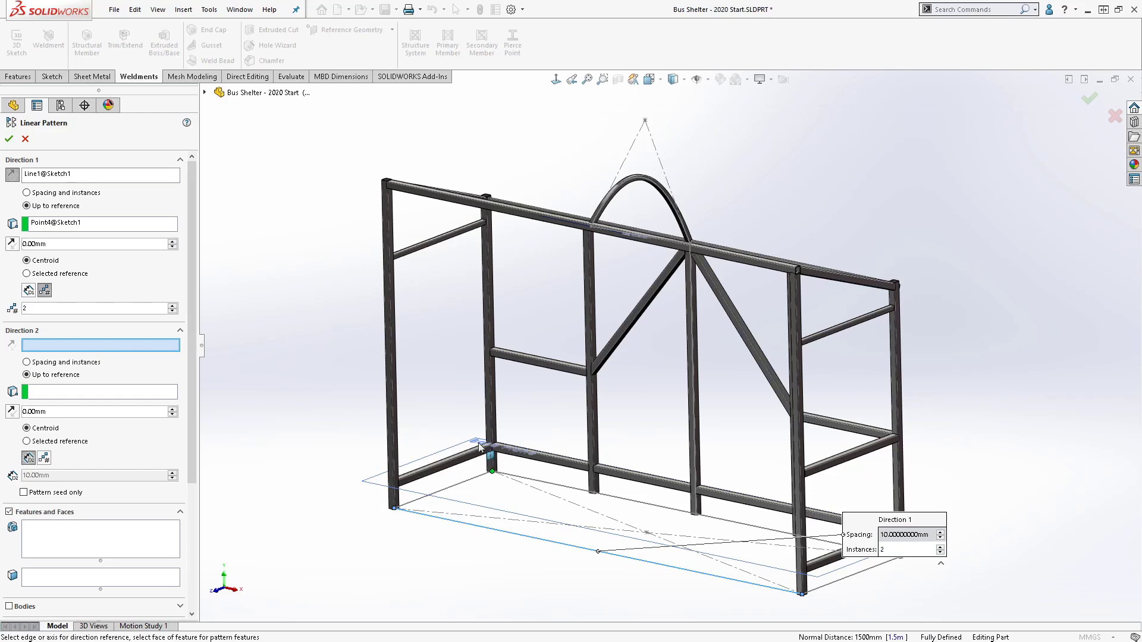
left_click(664, 512)
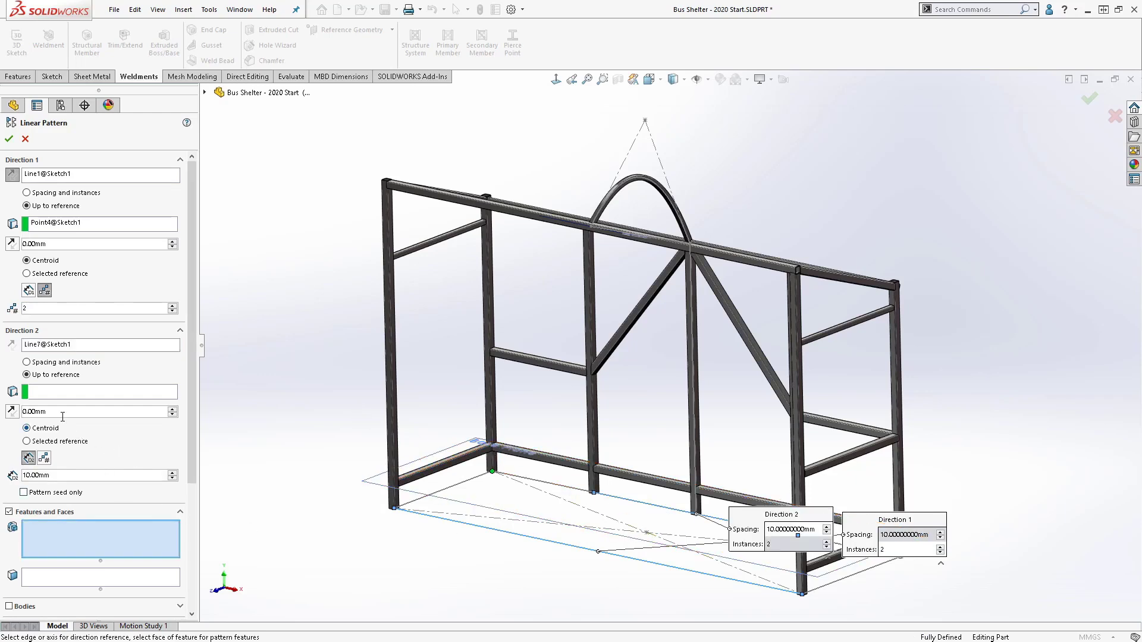
left_click(66, 393)
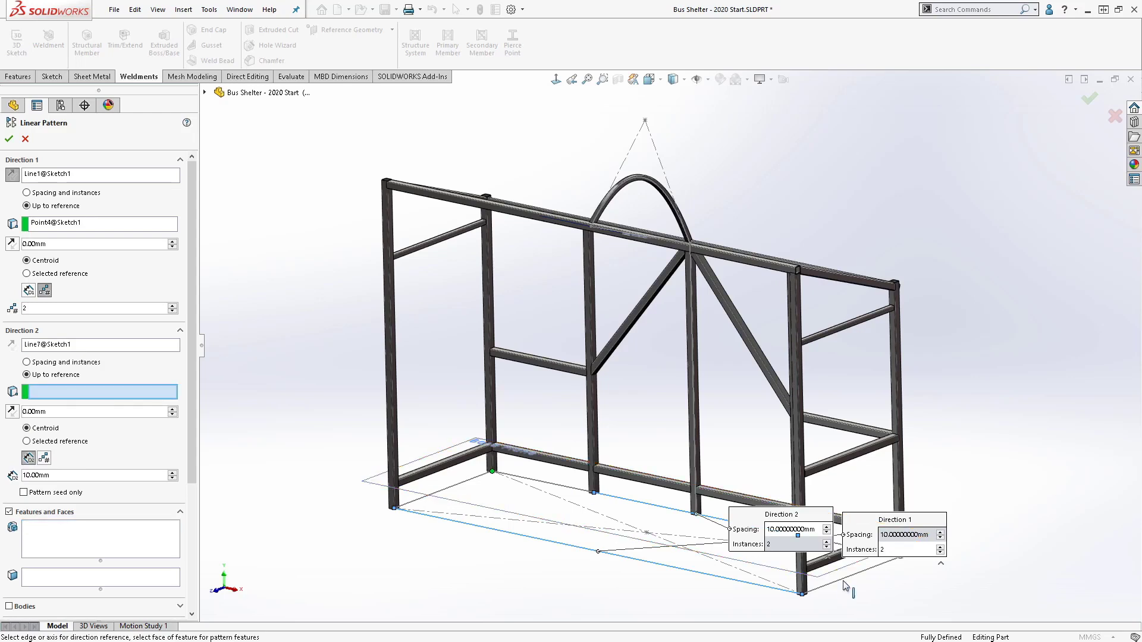
left_click_drag(886, 523, 481, 553)
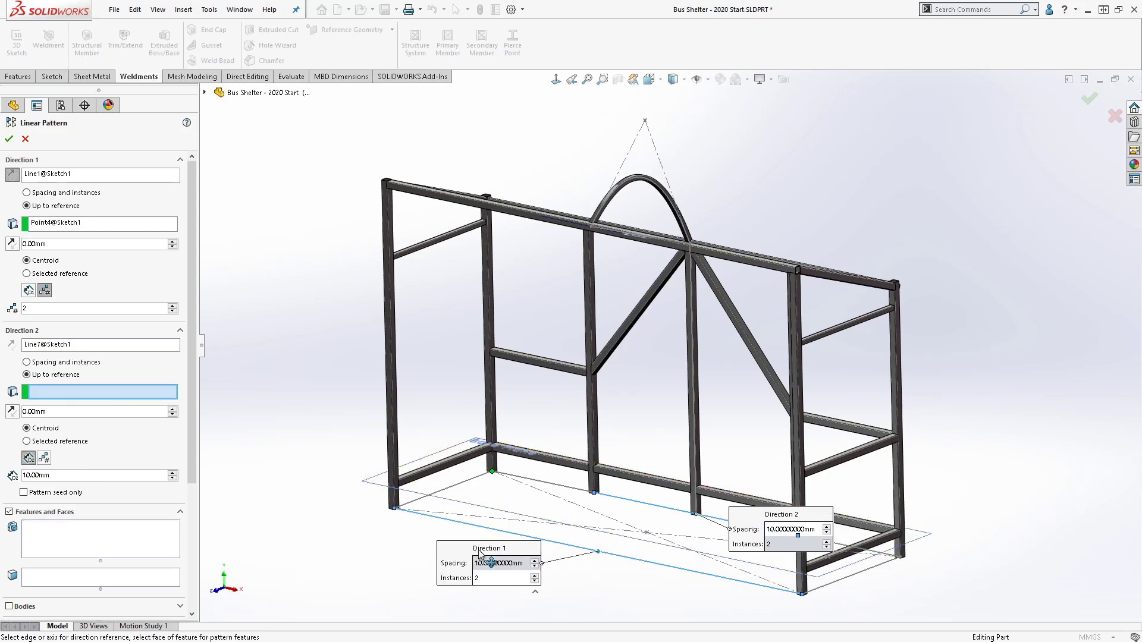
left_click_drag(779, 551, 764, 479)
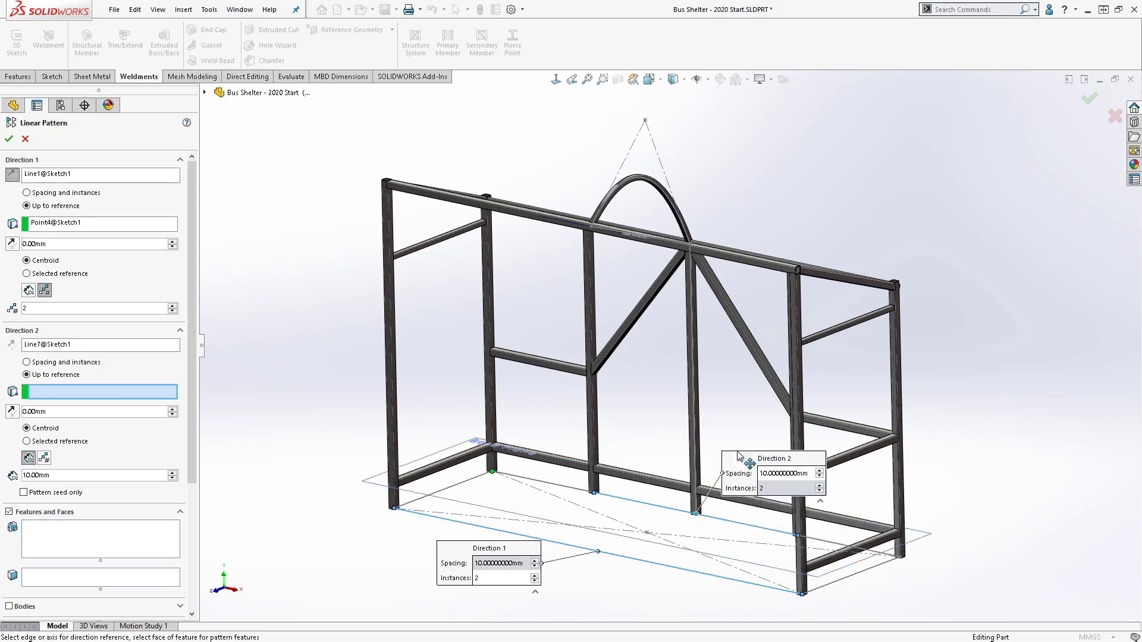
left_click(900, 557)
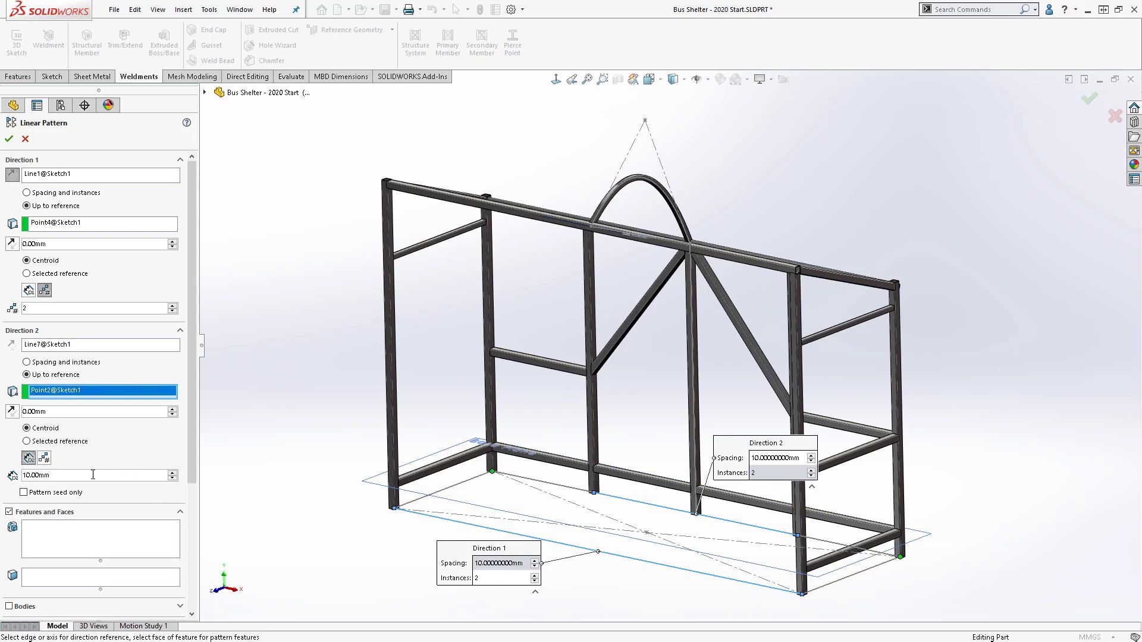
left_click(44, 458)
left_click(23, 493)
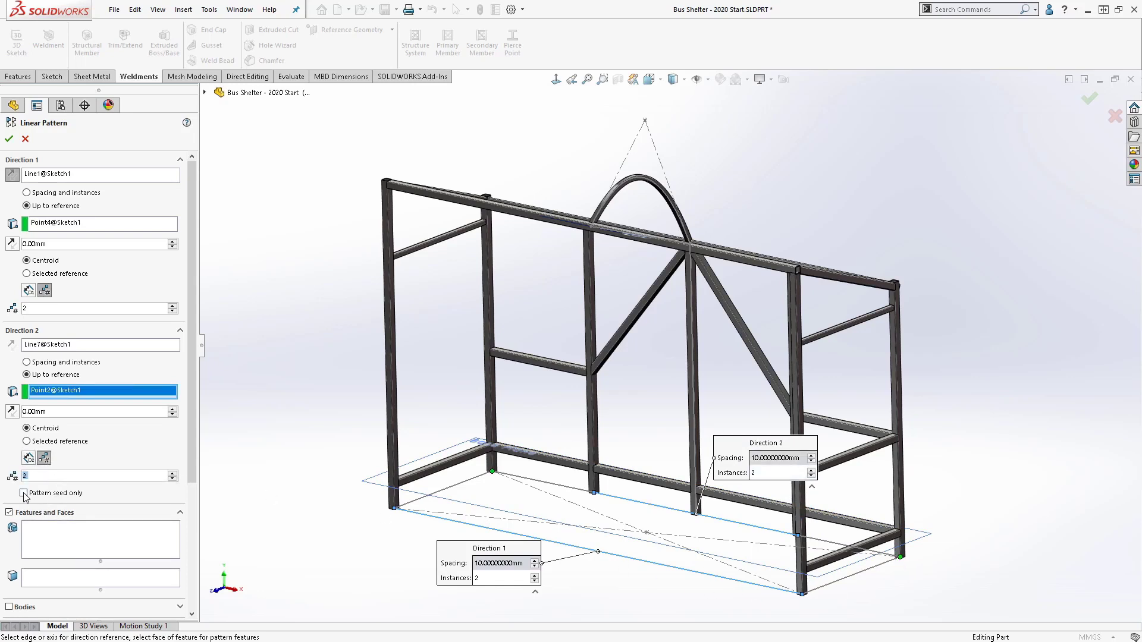
Pattern bodies, choosing the roof arch structure system, and accept the linear pattern.
left_click_drag(189, 431, 191, 510)
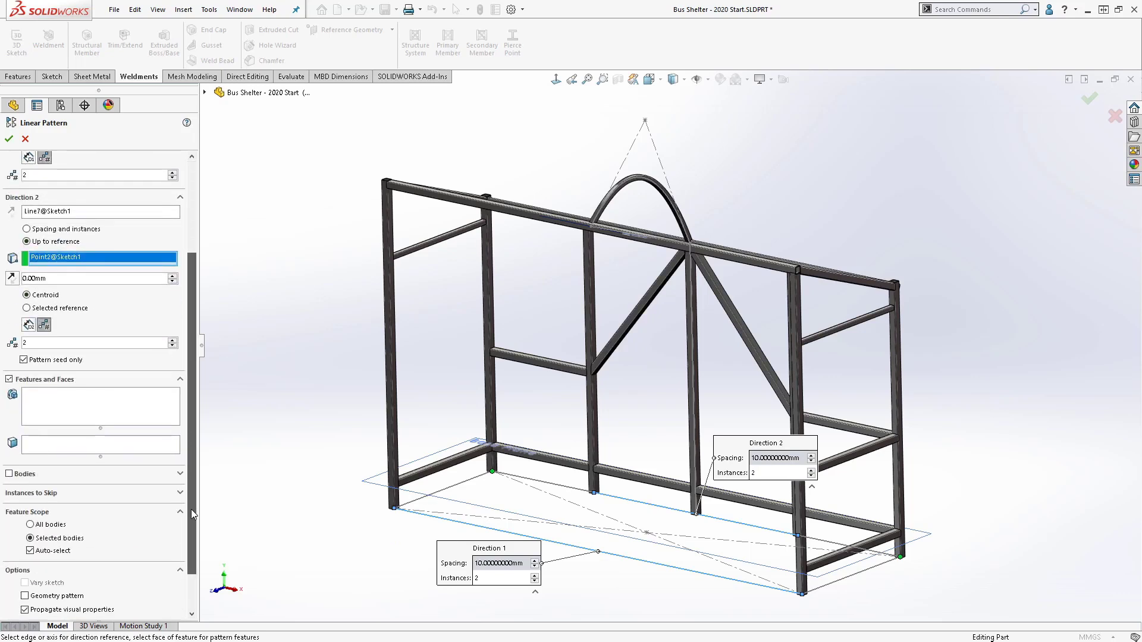
left_click(9, 473)
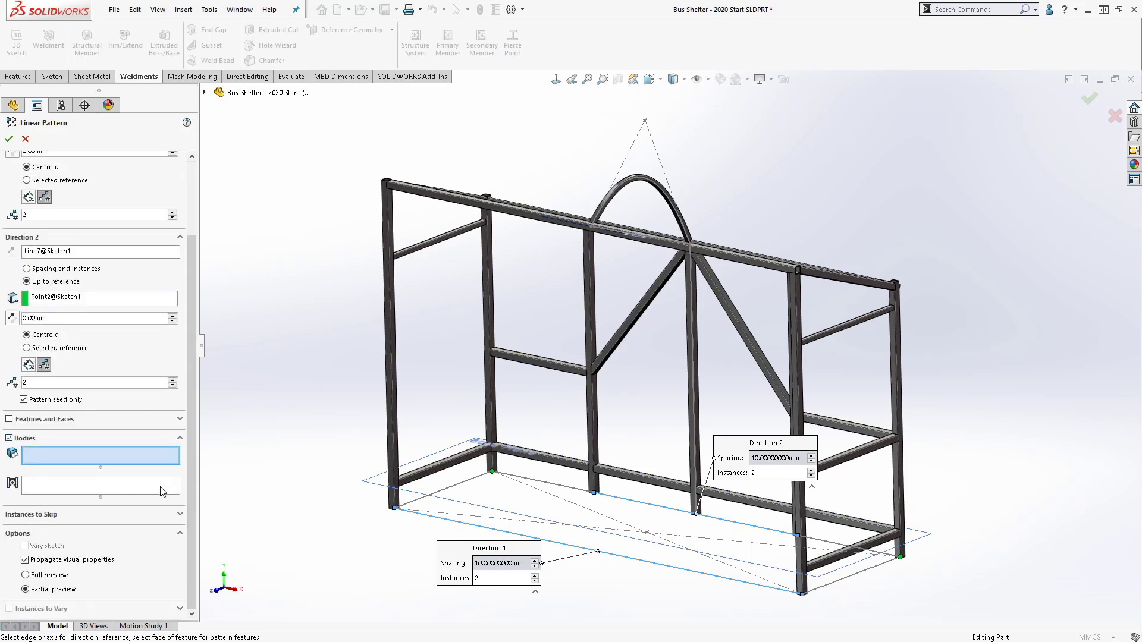
left_click(113, 493)
left_click(582, 233)
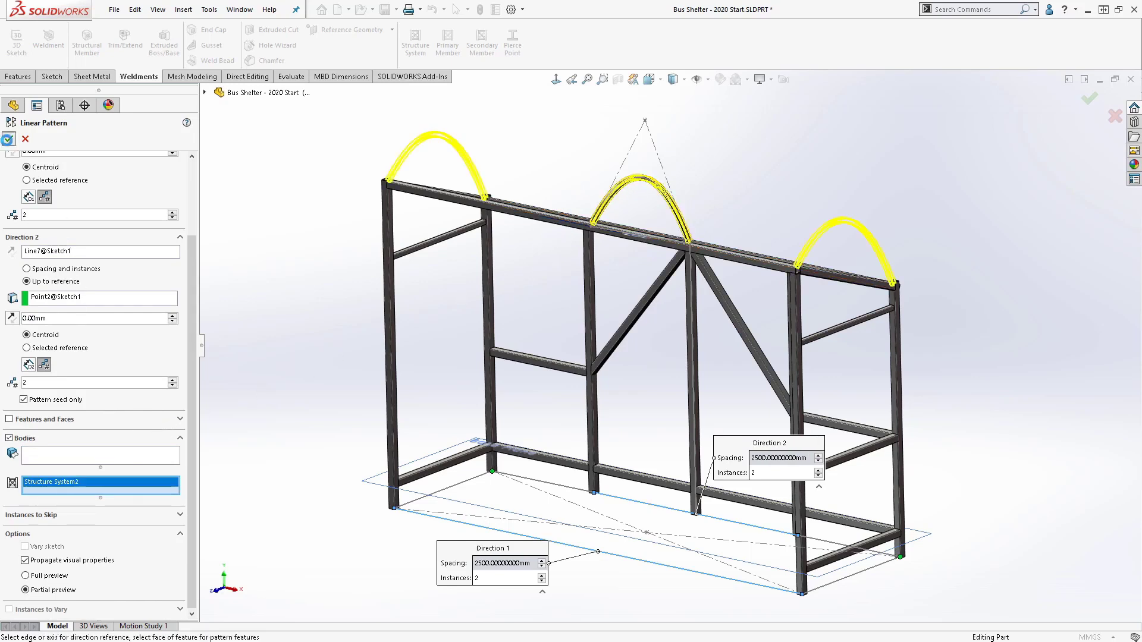
left_click(9, 138)
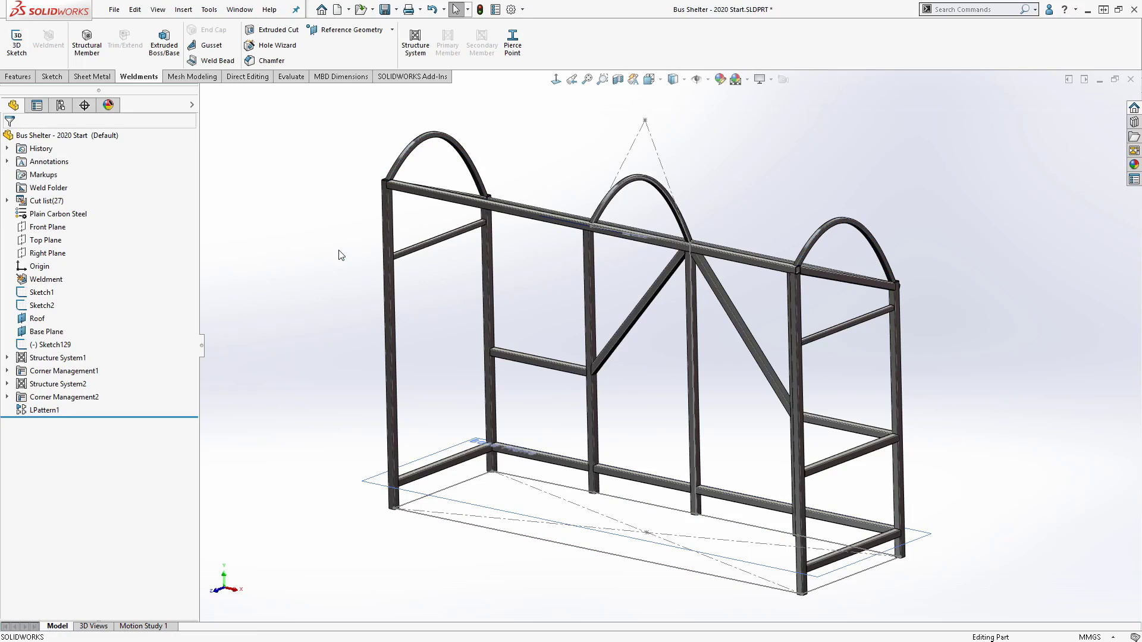
Chain secondary members across the left, middle and right arches at length ratio 0.5.
left_click(415, 42)
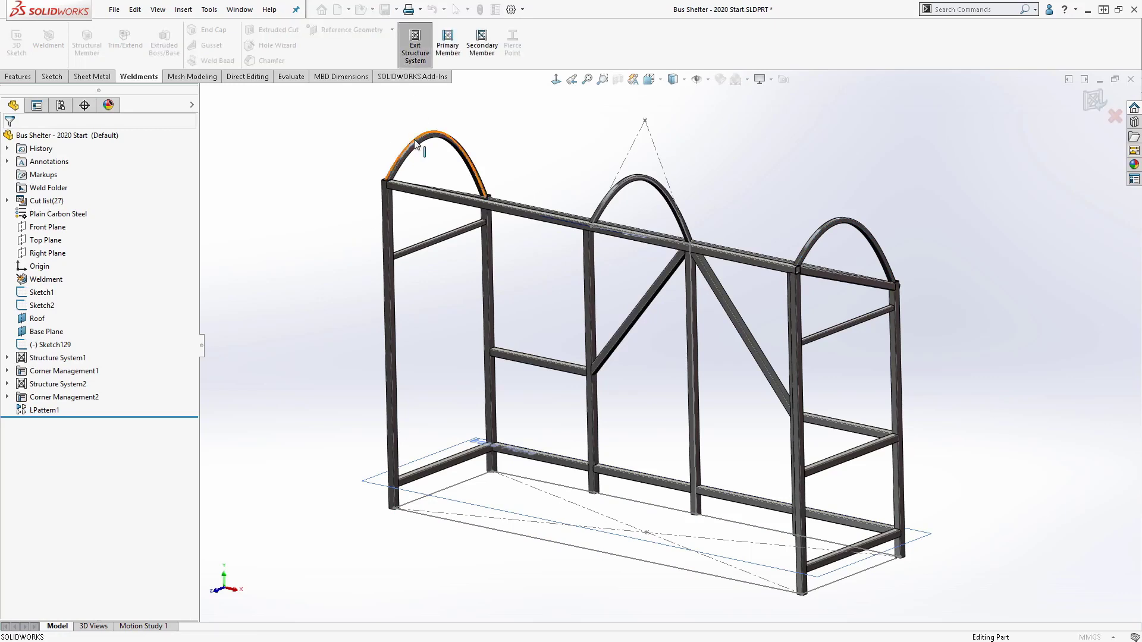
left_click(482, 45)
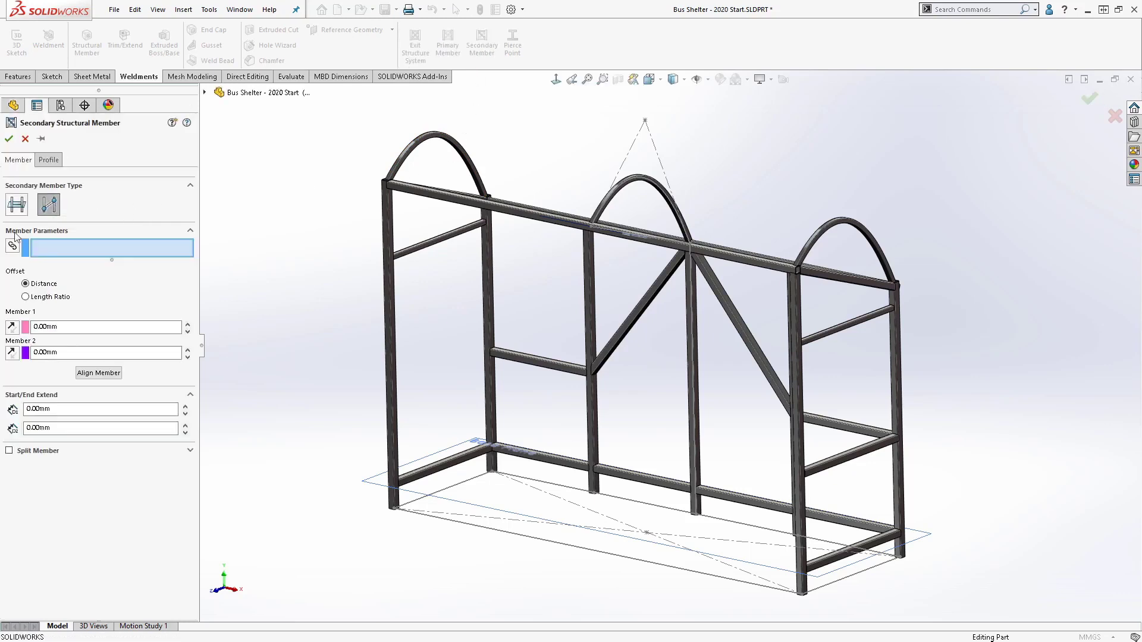
left_click(14, 246)
left_click(427, 136)
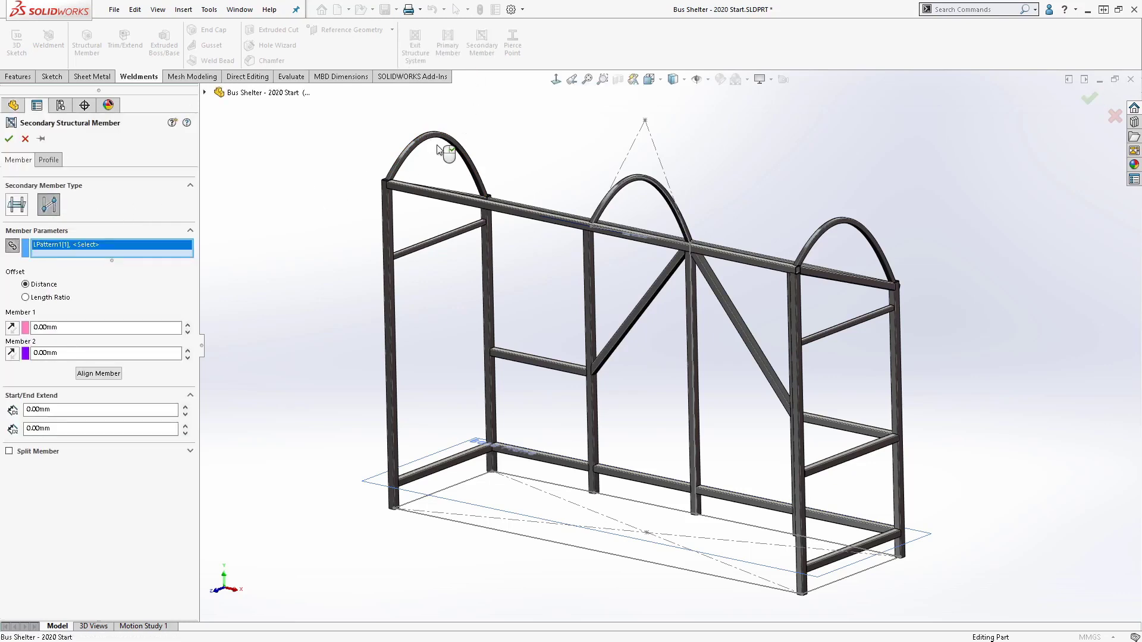
left_click(622, 195)
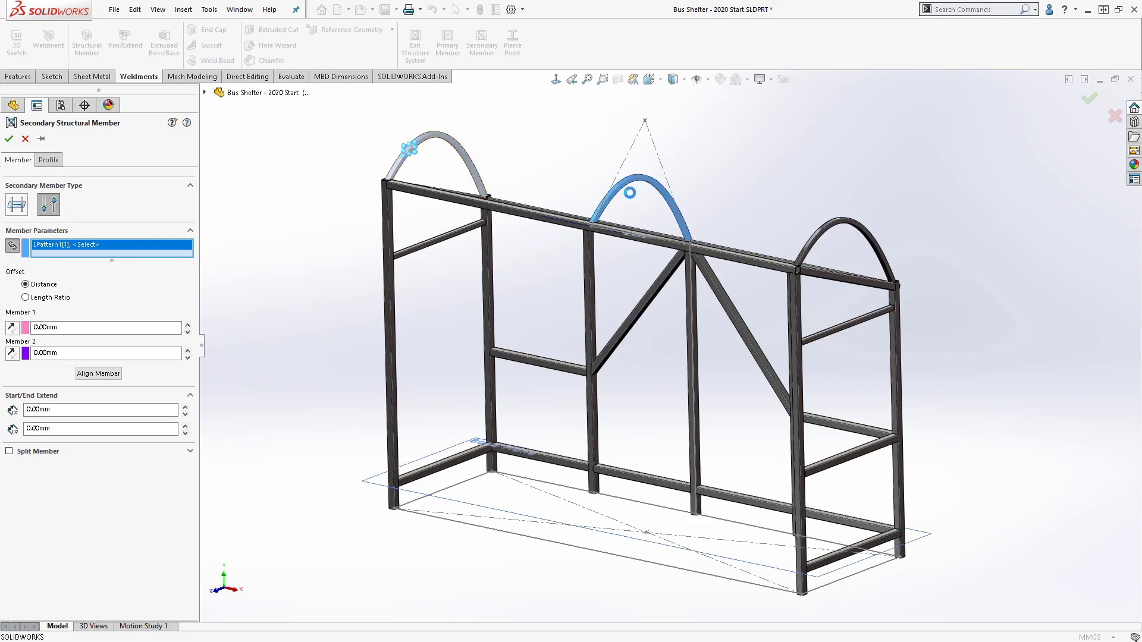
left_click(829, 229)
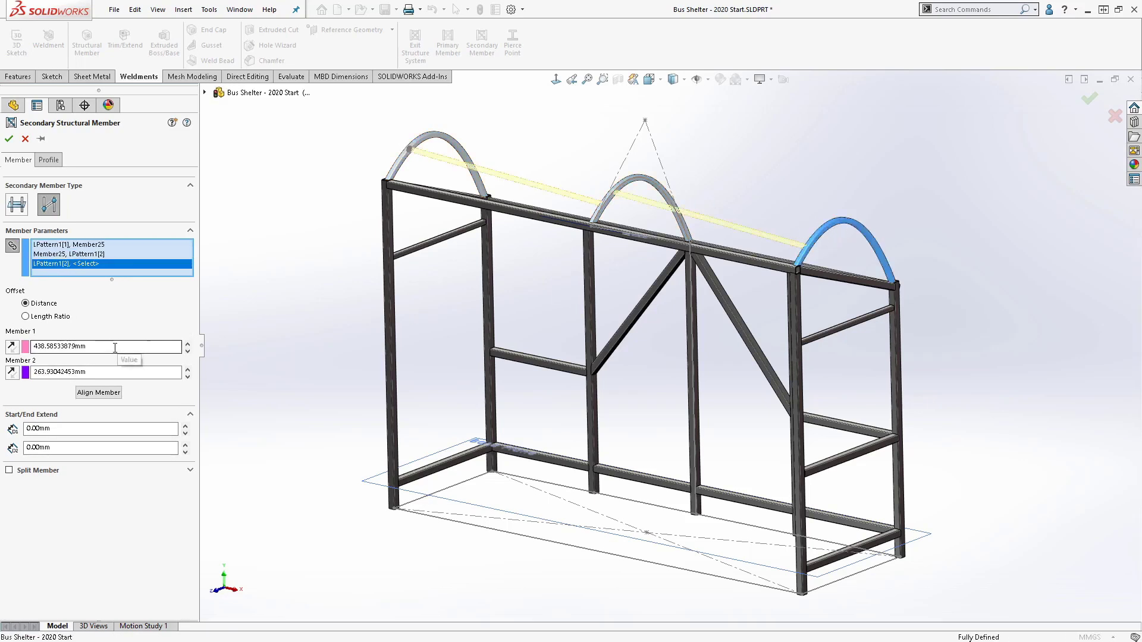
left_click(25, 317)
left_click_drag(92, 346, 2, 345)
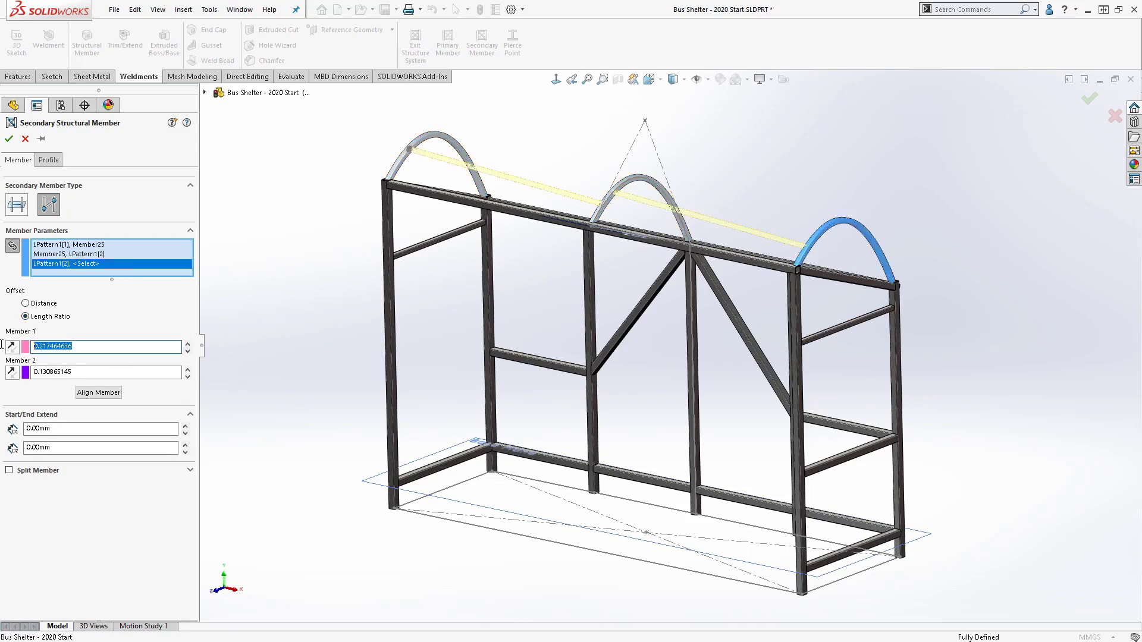
type("0.5")
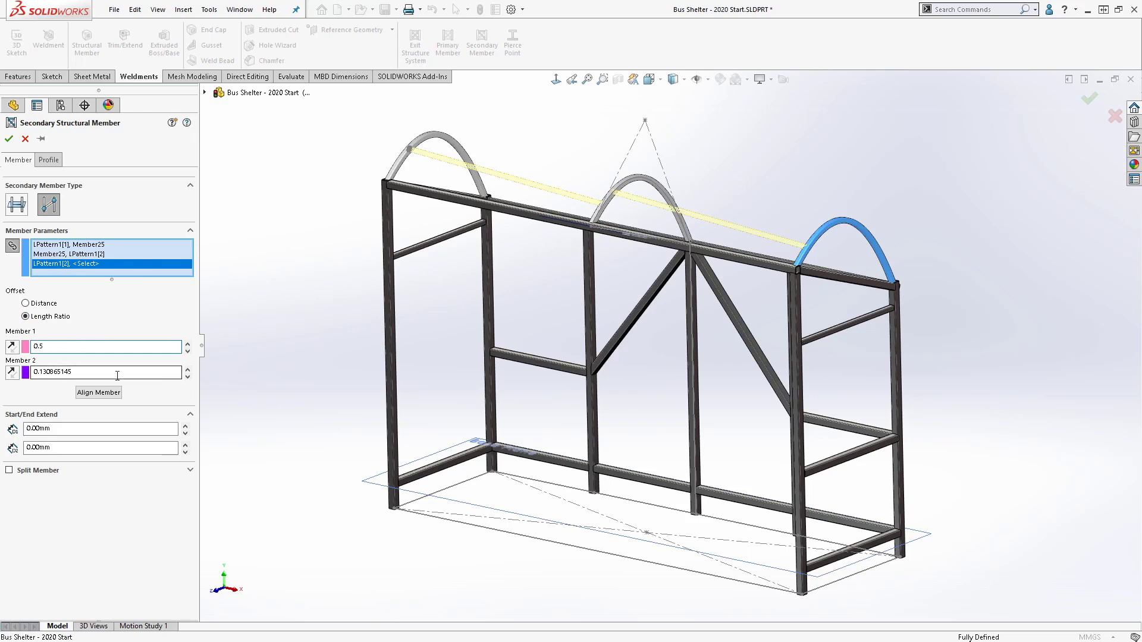
left_click_drag(89, 371, 3, 367)
type("0.5")
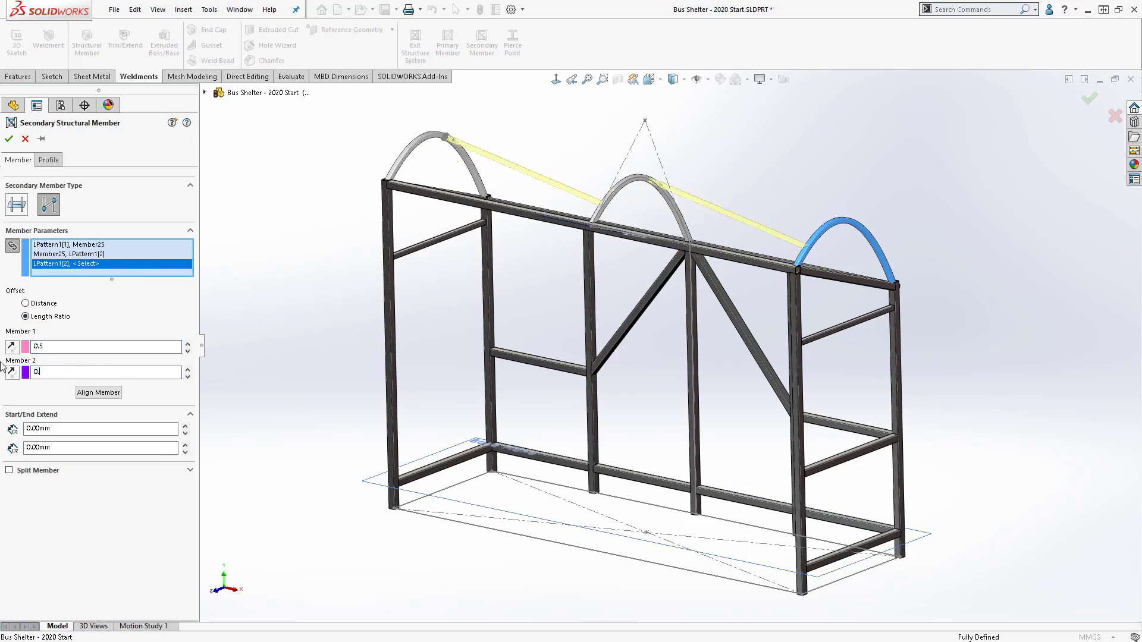
Set the ridge members to TS1.5x1.5x0.125 with a 170° profile rotation and accept them.
left_click(49, 161)
left_click(59, 269)
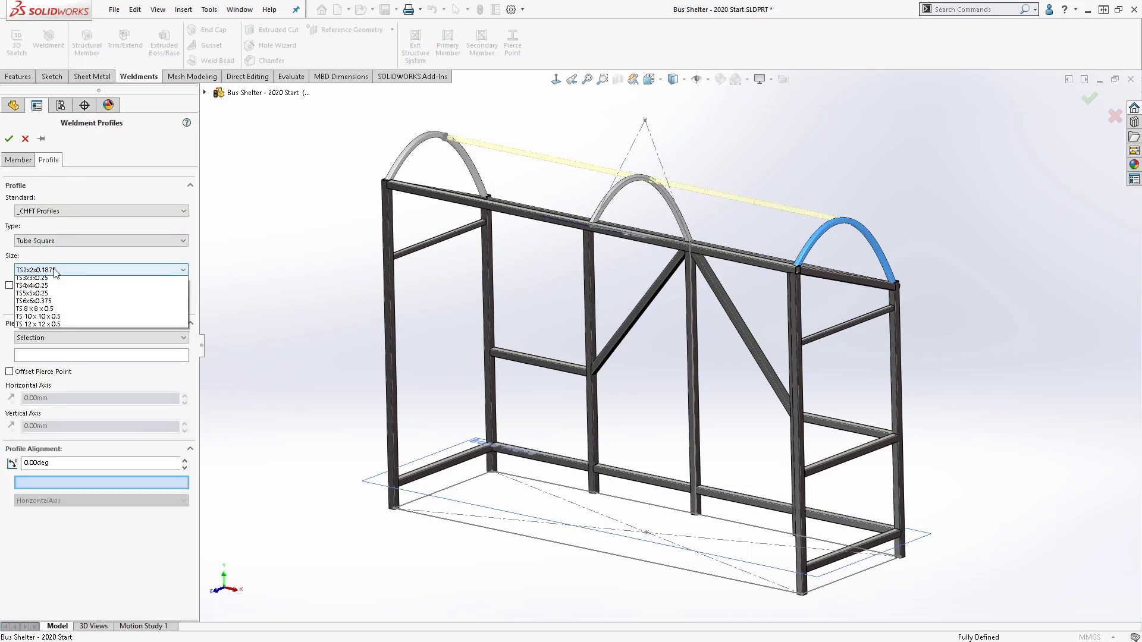
left_click(47, 289)
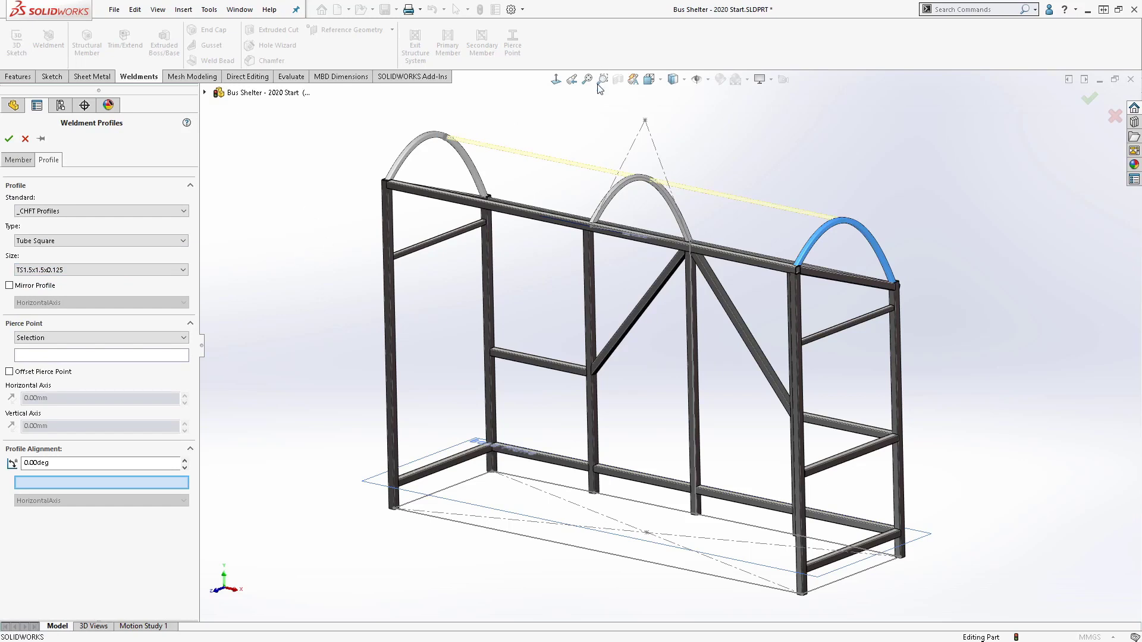
right_click_drag(306, 213, 364, 225)
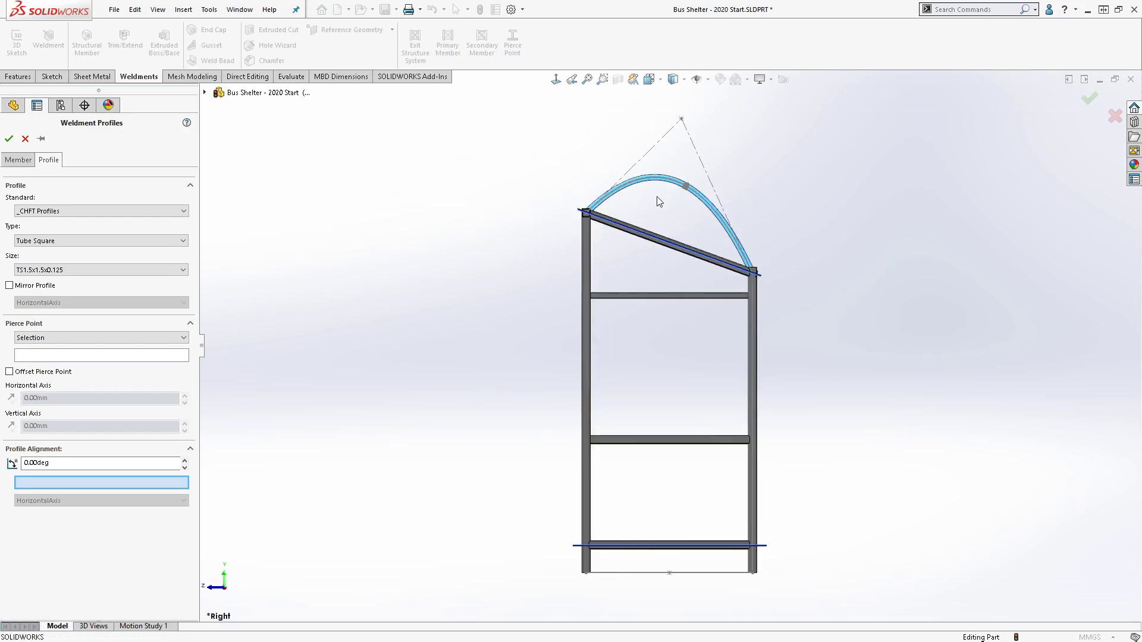
scroll(683, 286, "down", 3)
scroll(690, 355, "down", 2)
scroll(691, 355, "down", 2)
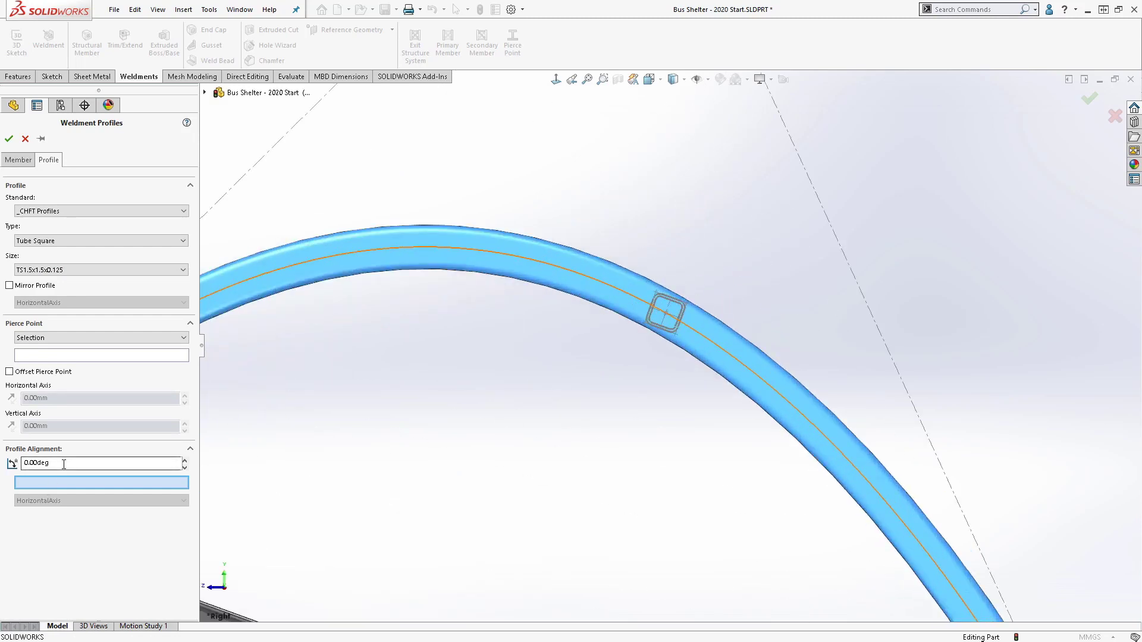
left_click_drag(64, 464, 2, 470)
type("170")
key("Return")
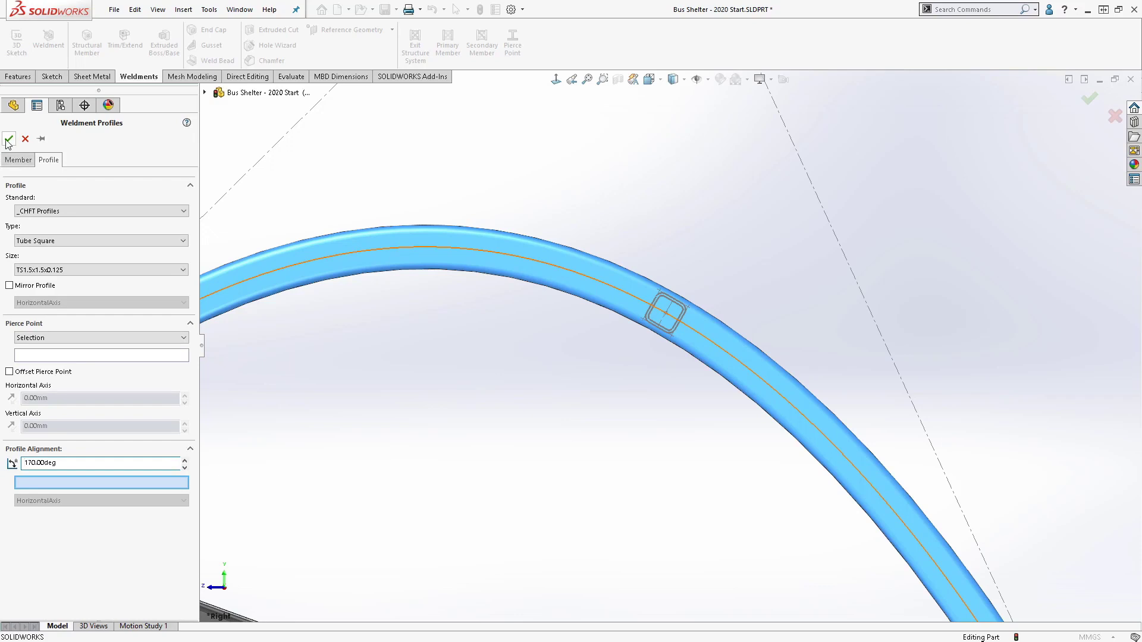
left_click(9, 139)
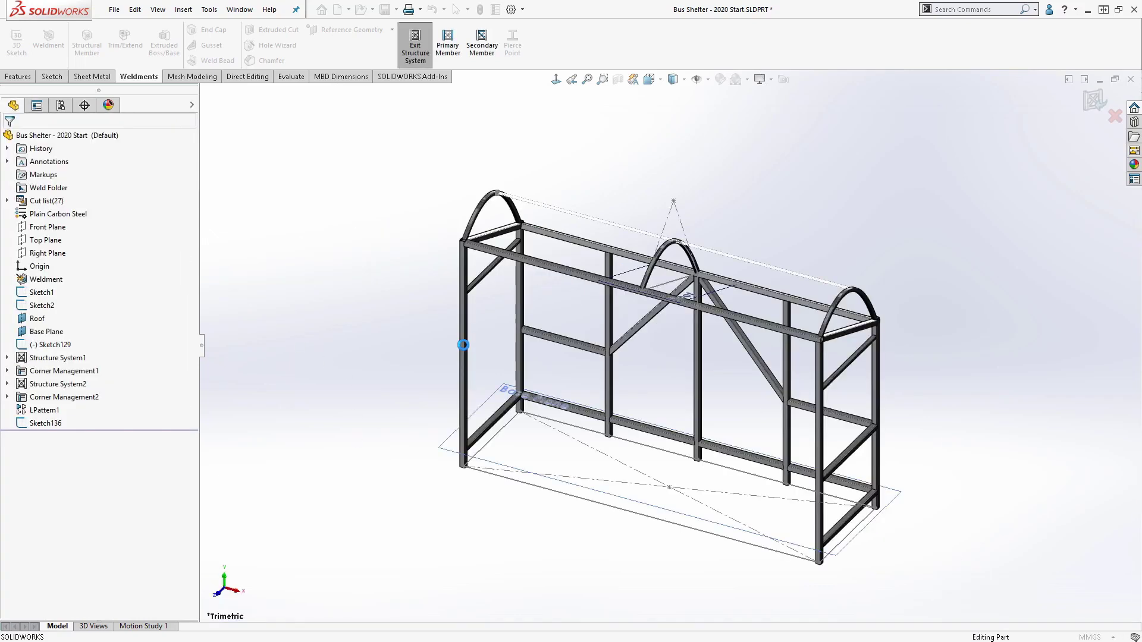
Exit Structure System, accept the ridge corner treatment, and orbit the shelter to a near-front view.
left_click(1089, 102)
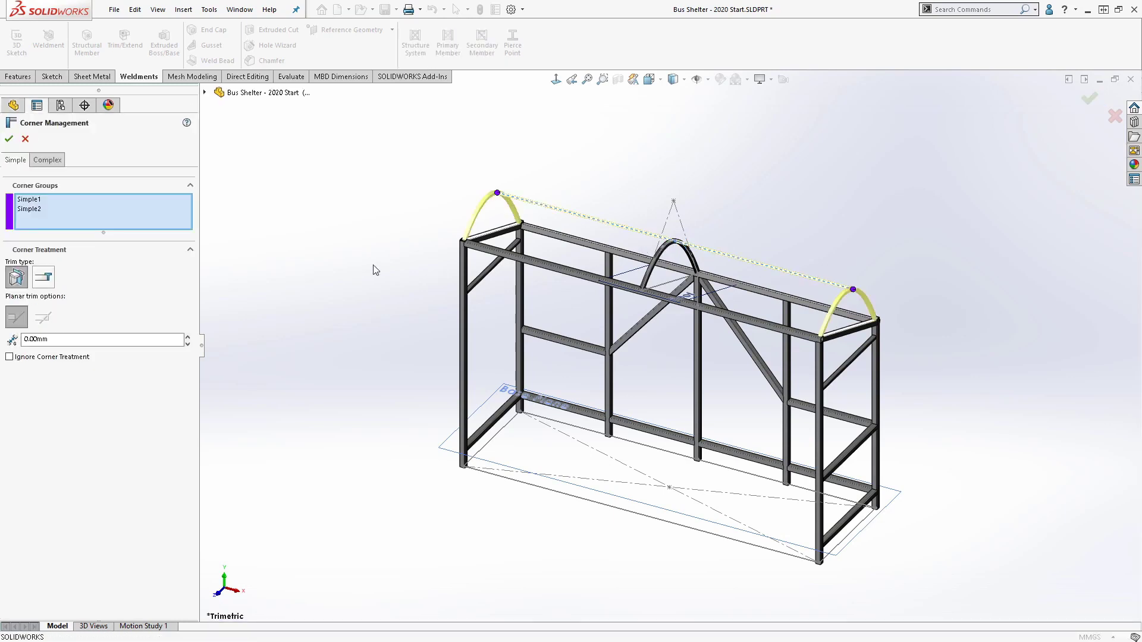
right_click(511, 198)
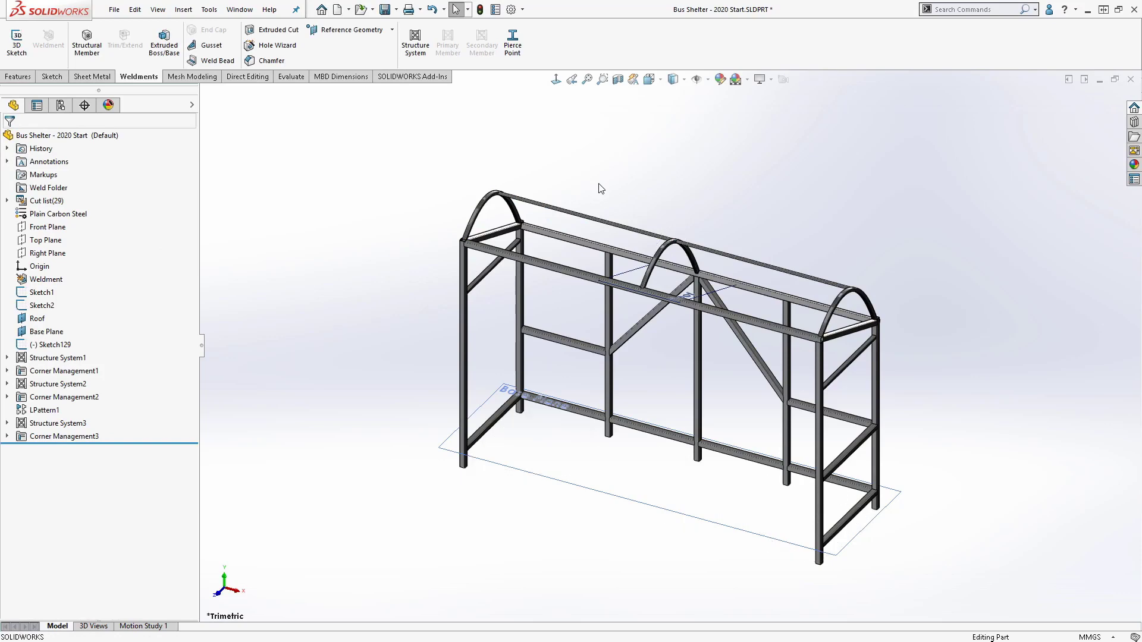
middle_click_drag(651, 316, 643, 225)
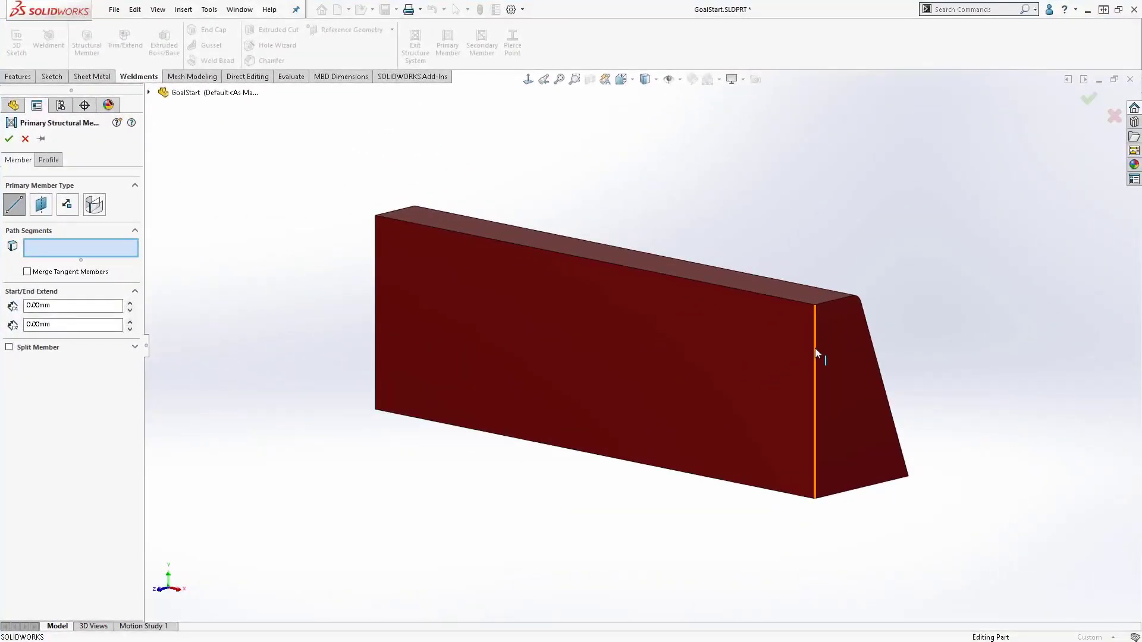
Run a primary member of 4 OD round tubing along six base and vertical block edges.
left_click(815, 350)
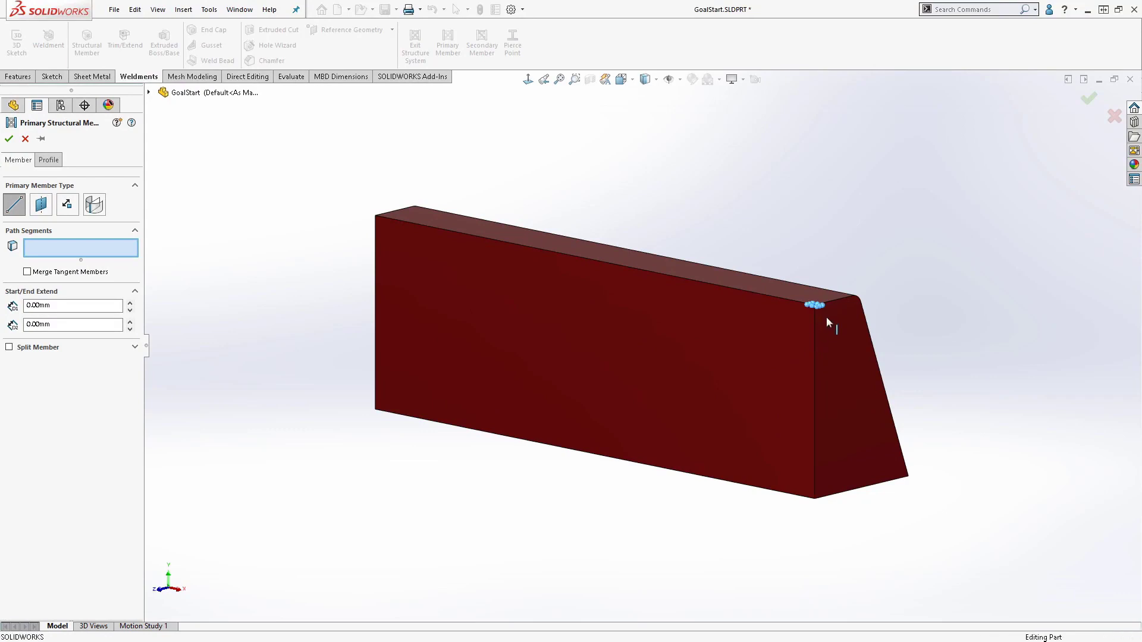
left_click(850, 496)
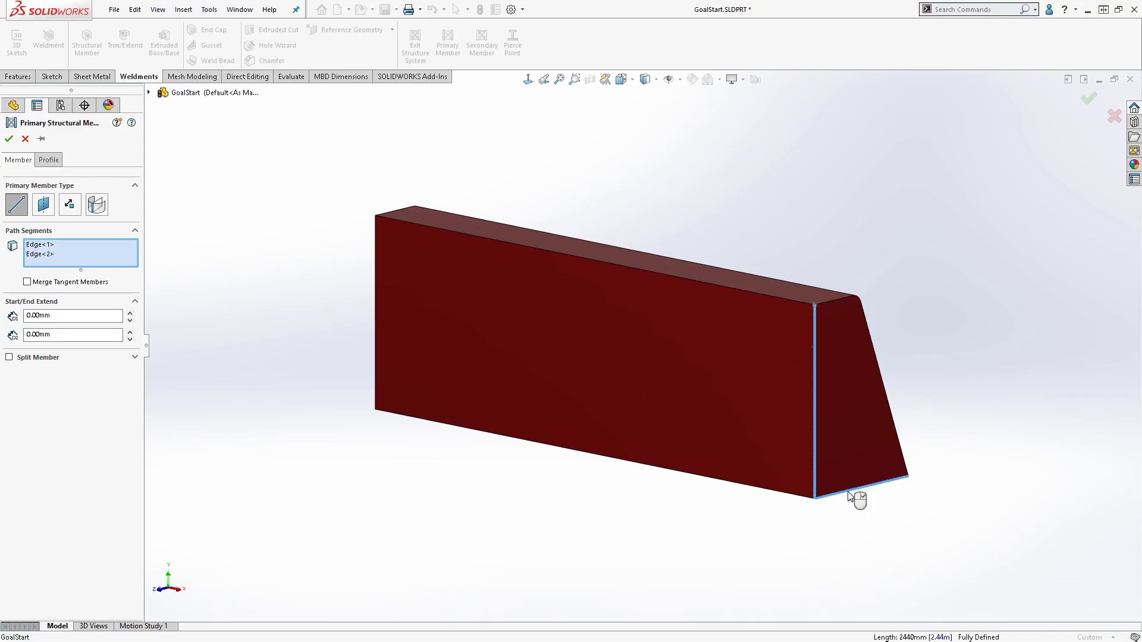
left_click(779, 298)
left_click(376, 274)
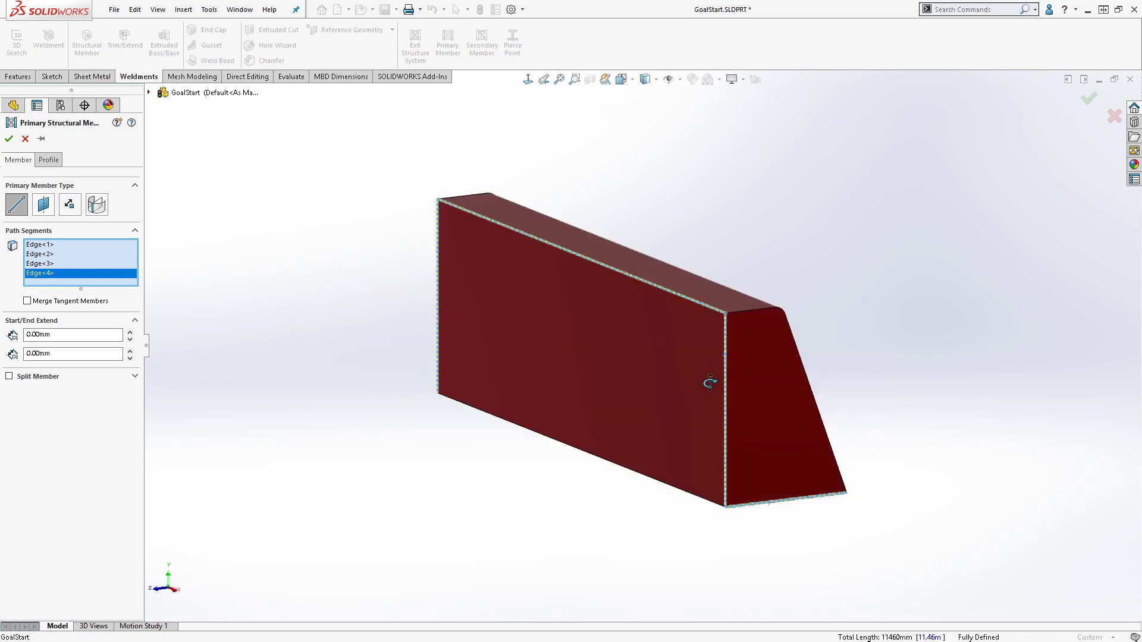
middle_click_drag(397, 290, 505, 369)
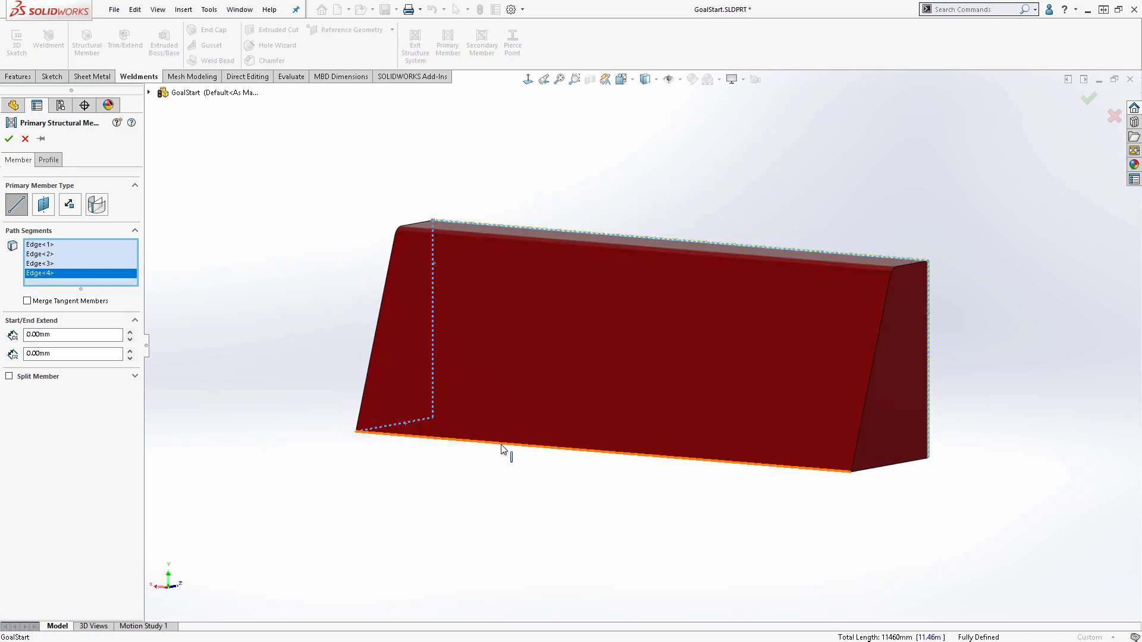
left_click(504, 445)
left_click(889, 468)
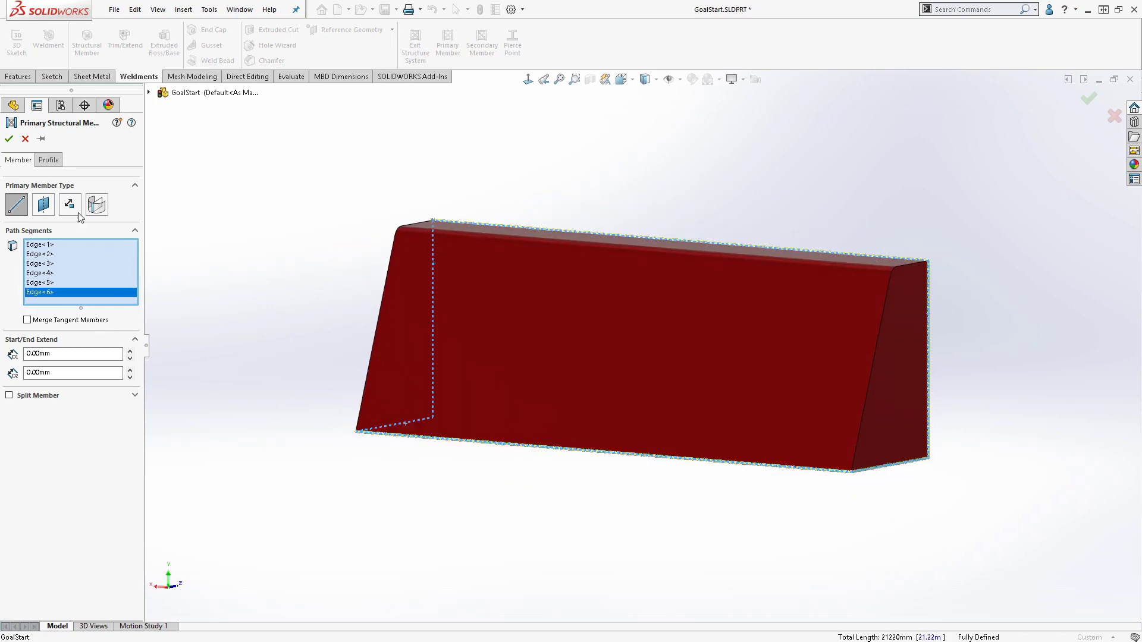
left_click(49, 160)
left_click(66, 269)
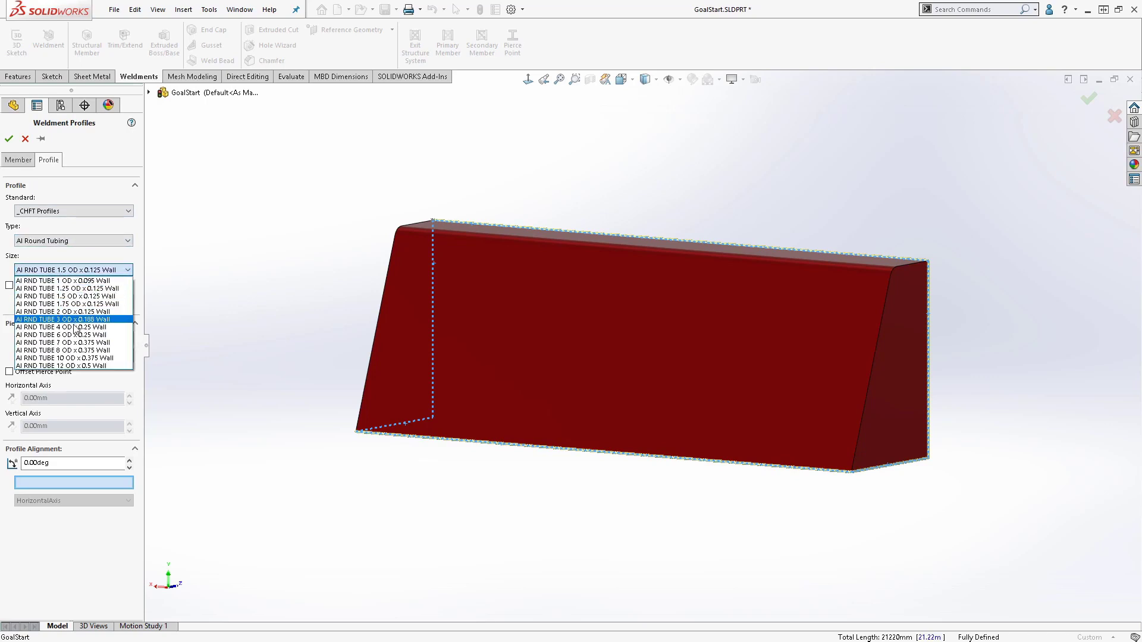
left_click(73, 328)
left_click(9, 139)
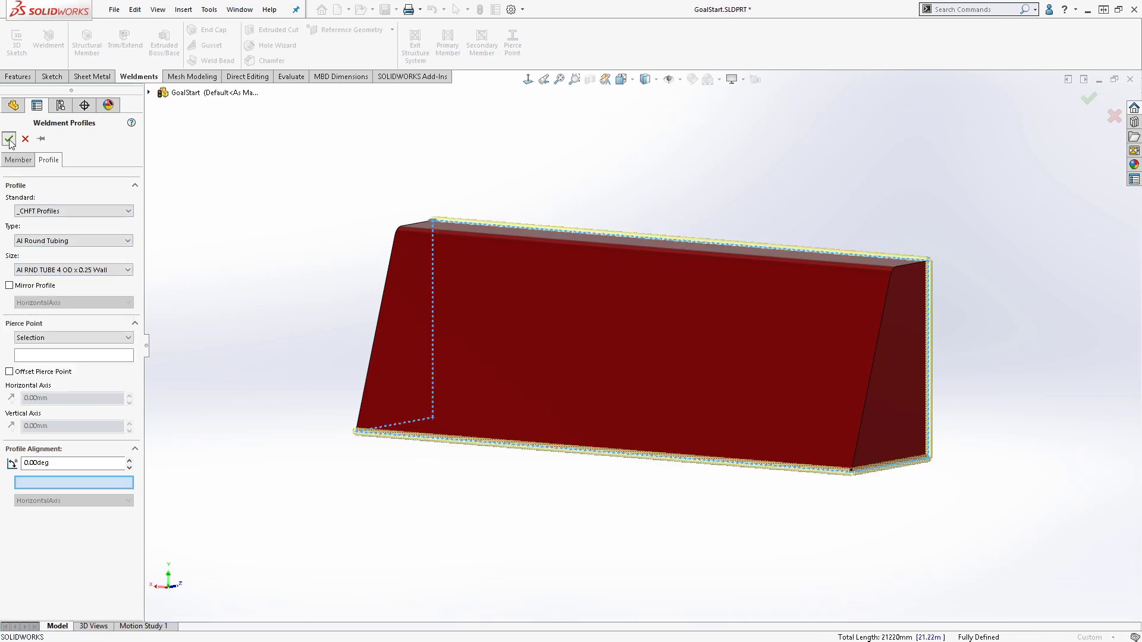
Add a second primary member of 1.5 OD tubing along the top and slanted edges.
left_click(448, 43)
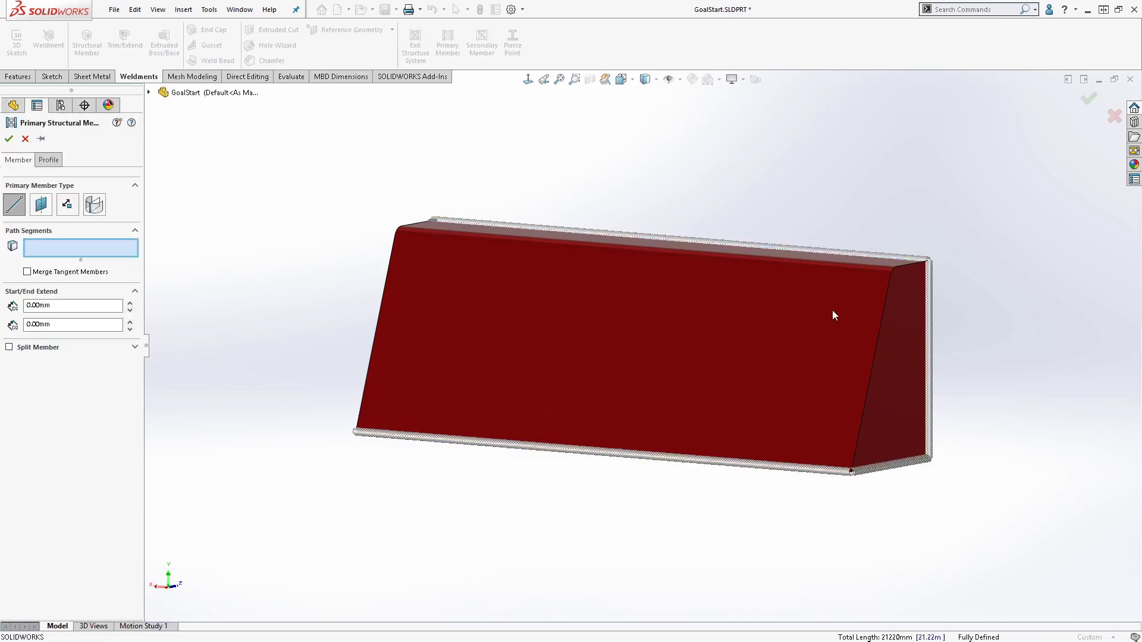
left_click(907, 266)
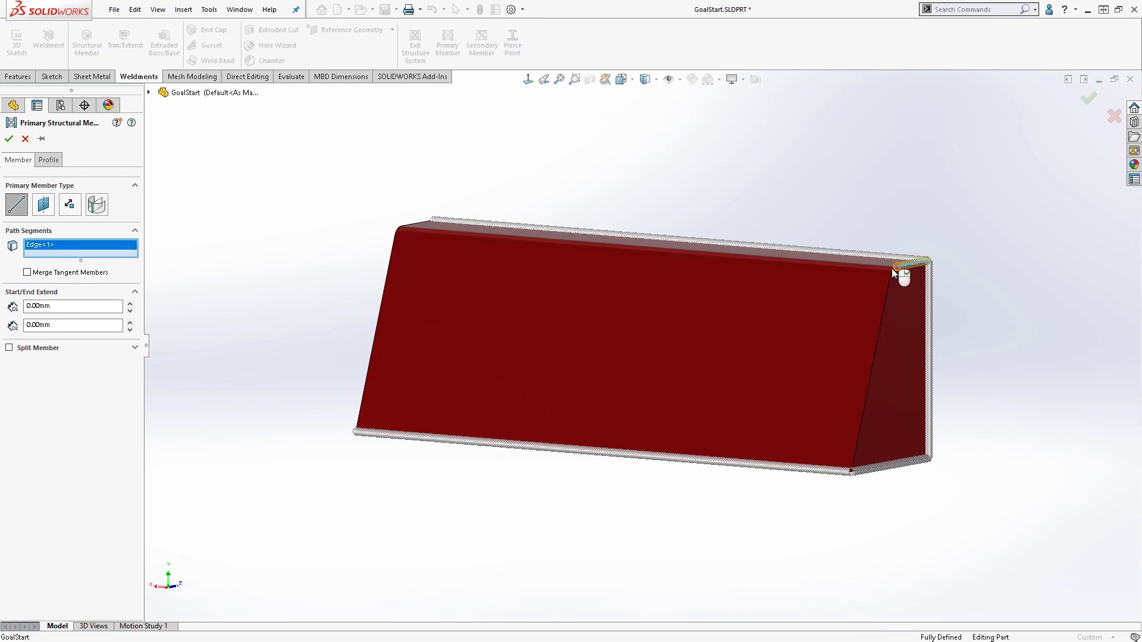
left_click(893, 272)
left_click(883, 310)
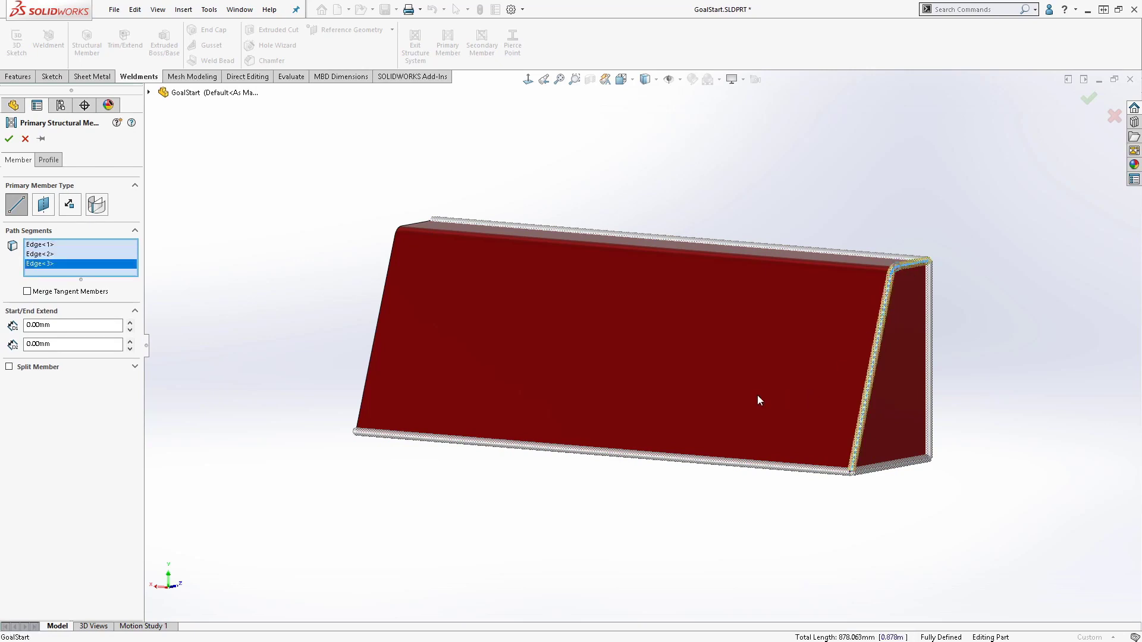
left_click(408, 227)
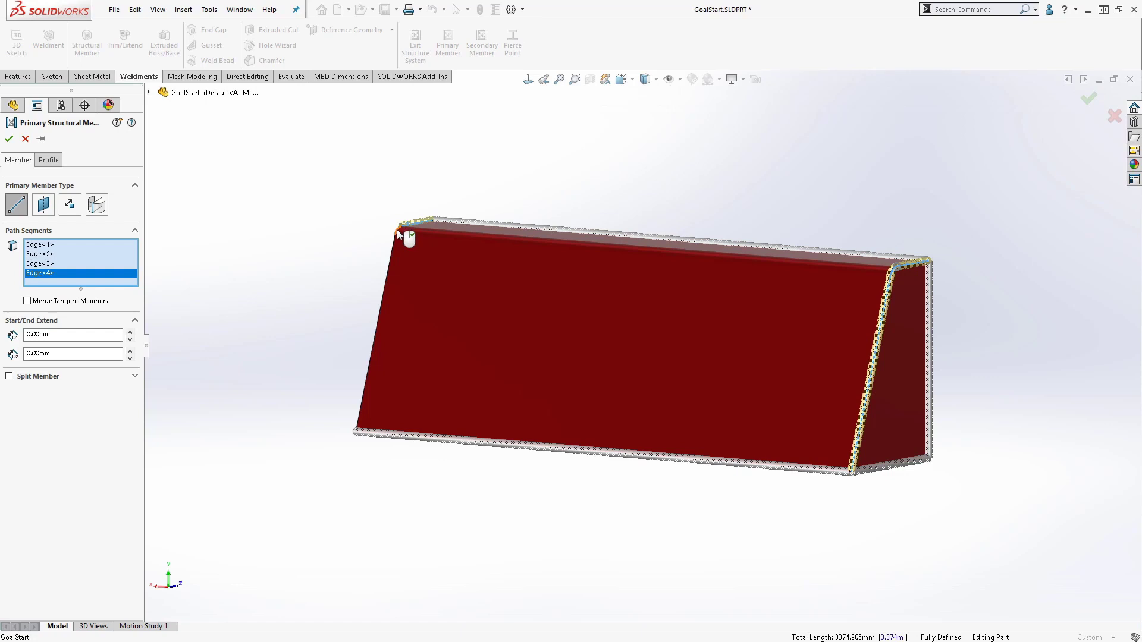
left_click(390, 275)
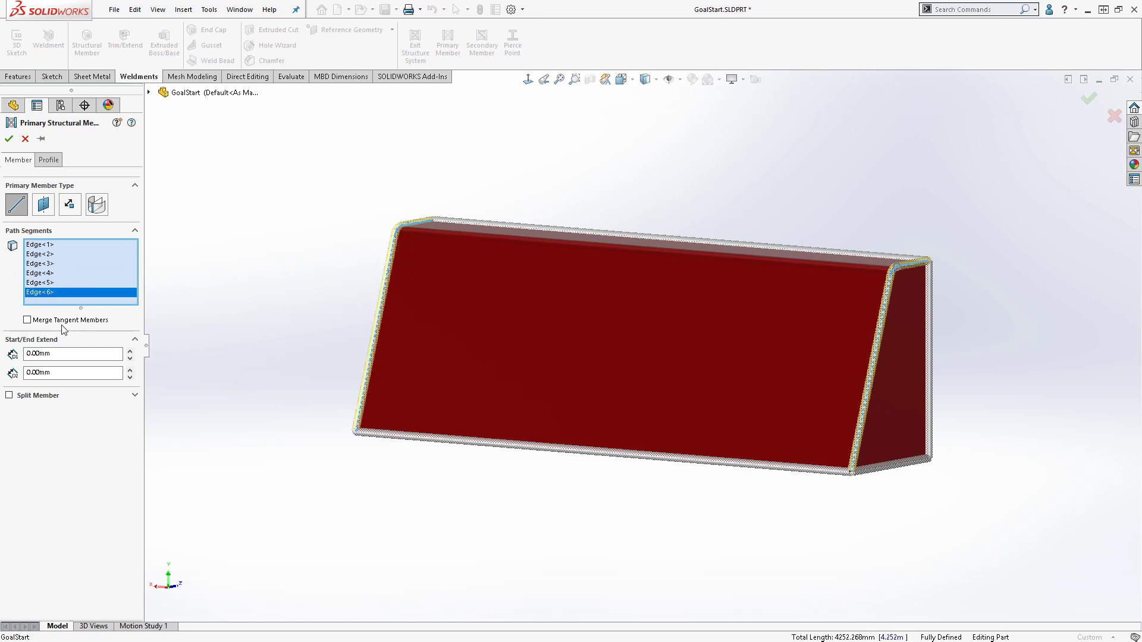
left_click(49, 160)
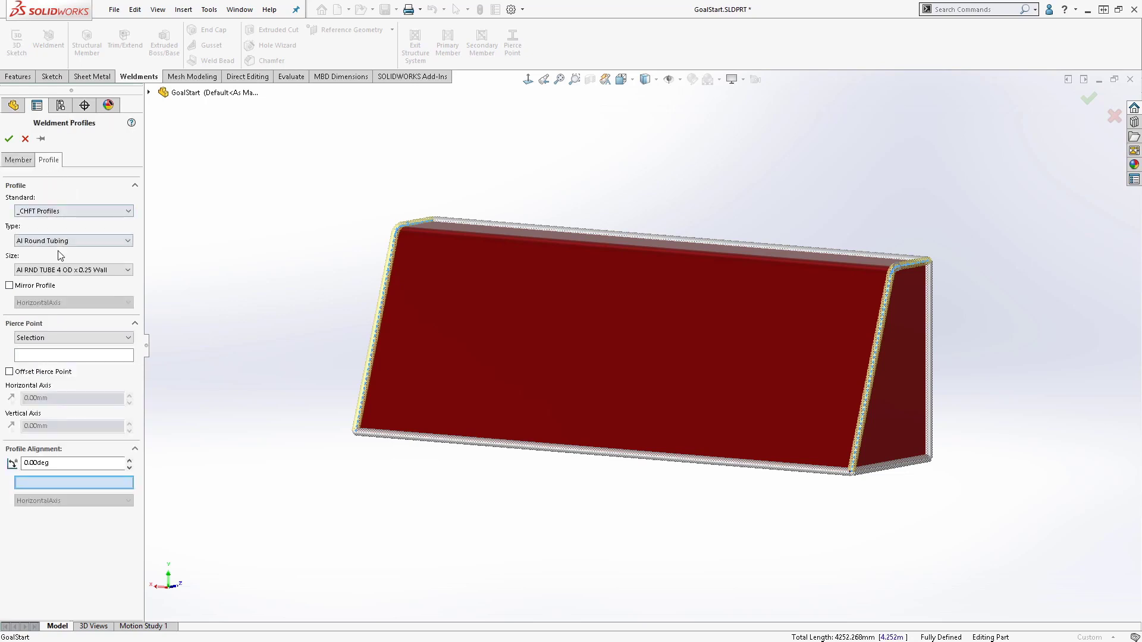
left_click(71, 269)
left_click(69, 295)
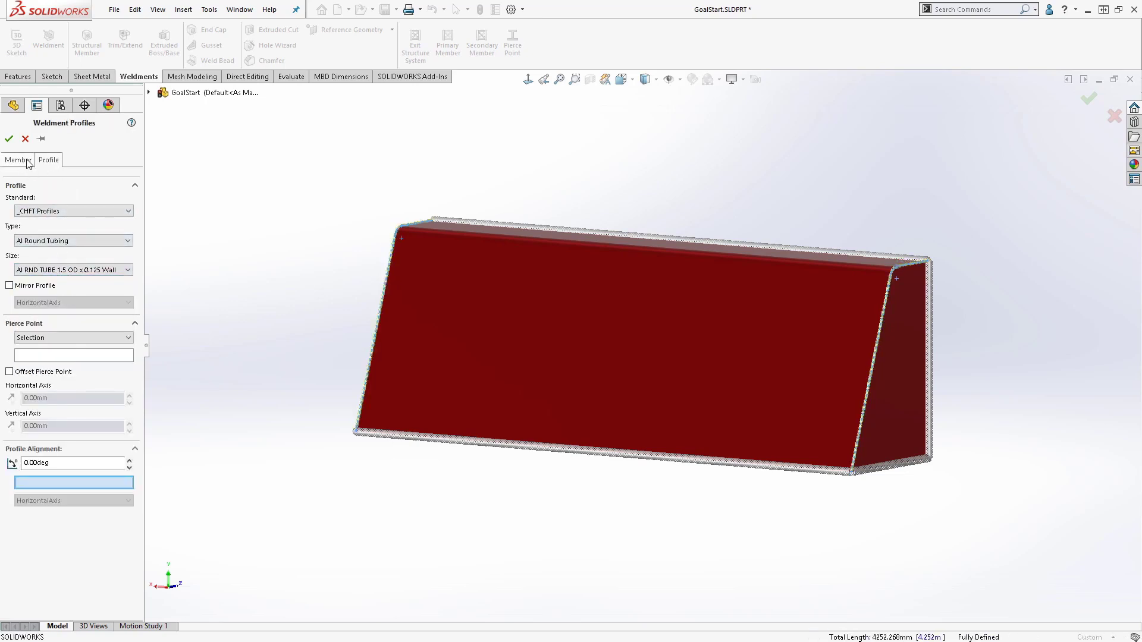
left_click(9, 138)
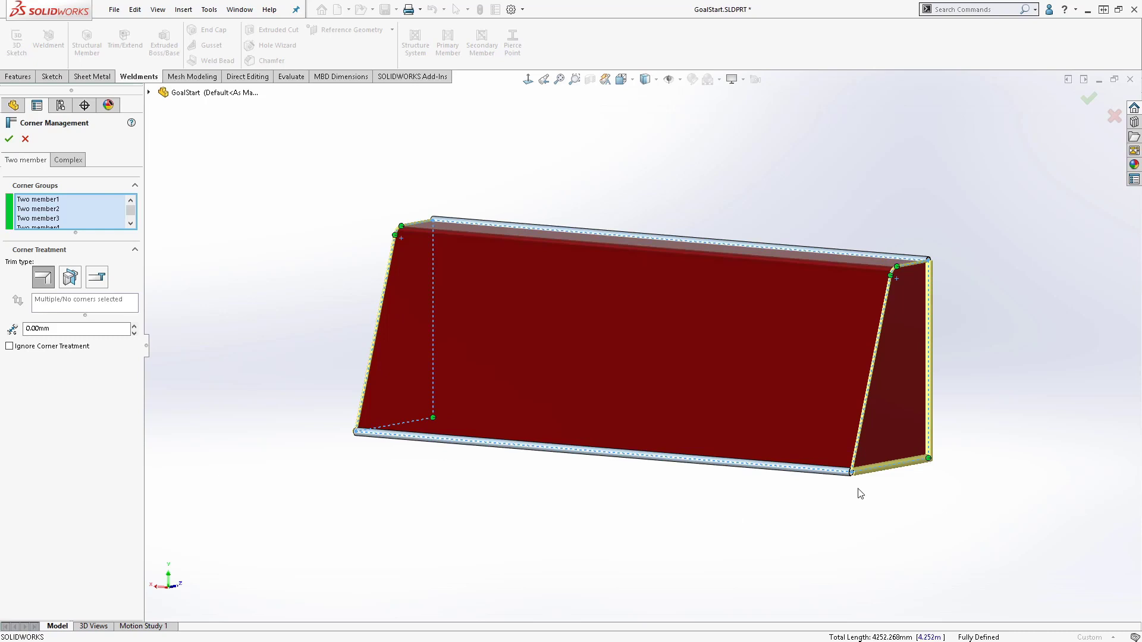
In the Complex corners, make Member33 trim second at the lower-right corner.
left_click(68, 159)
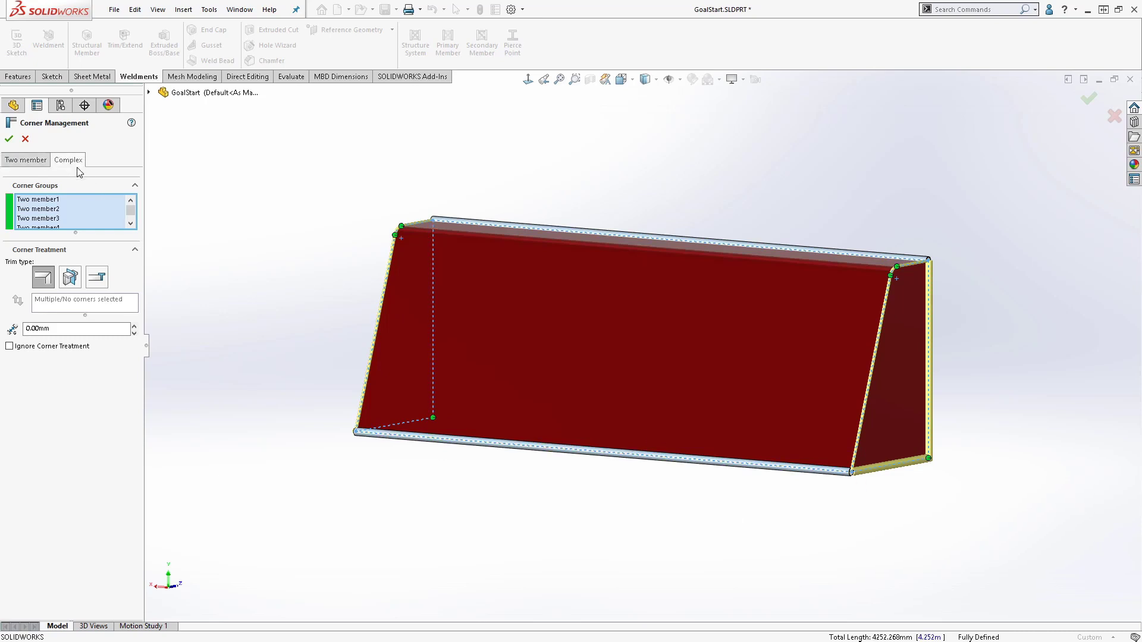
left_click(851, 472)
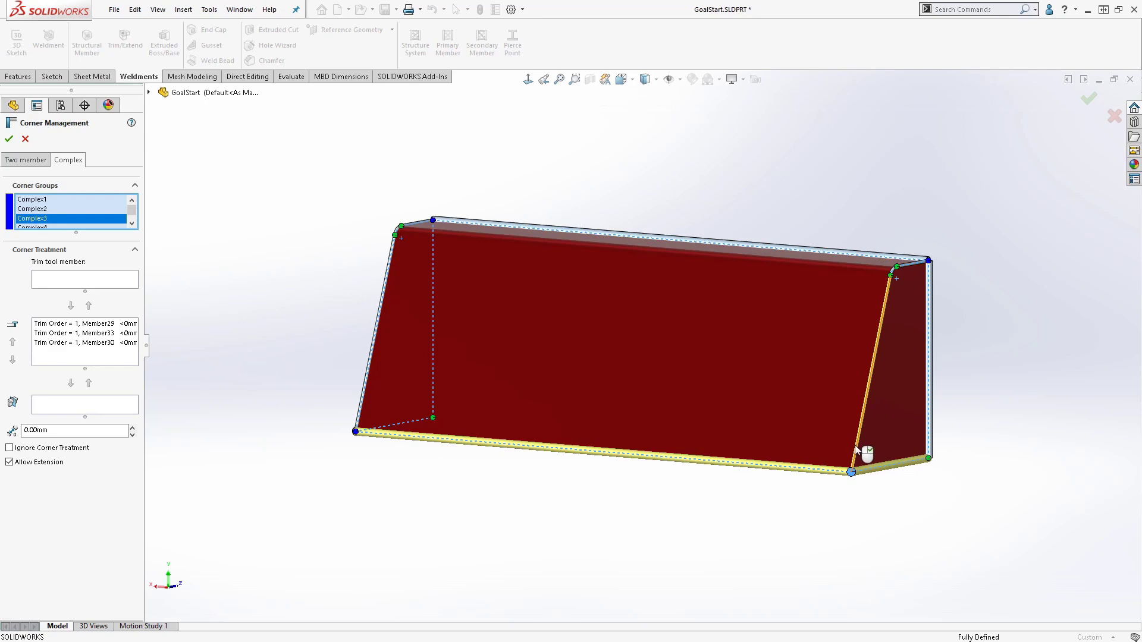
left_click(575, 83)
left_click_drag(824, 410, 917, 531)
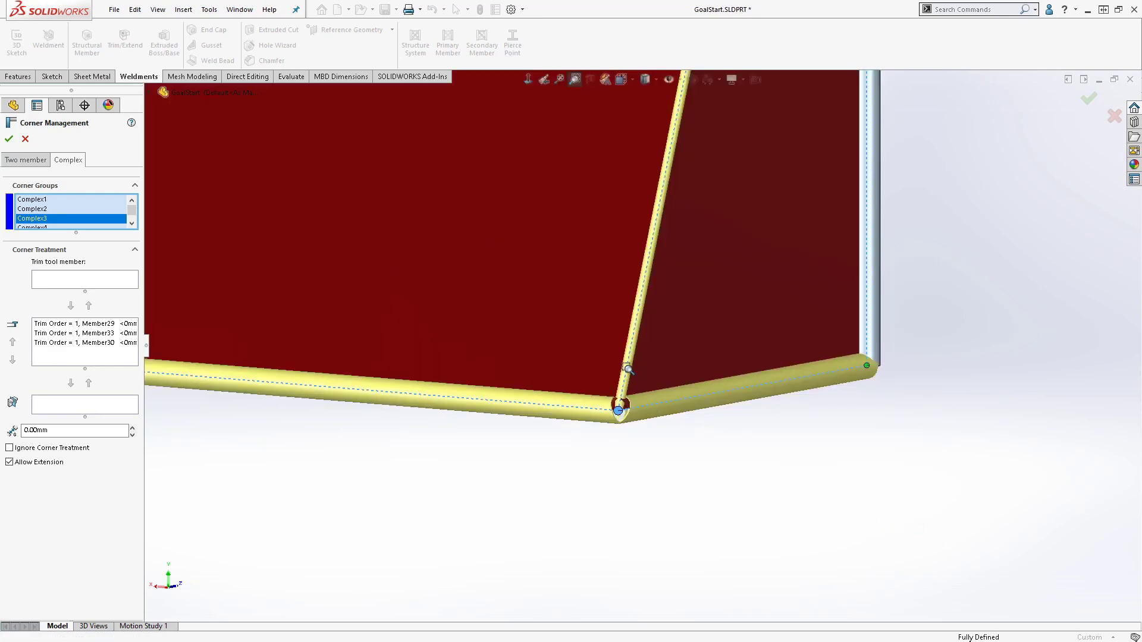
key("Escape")
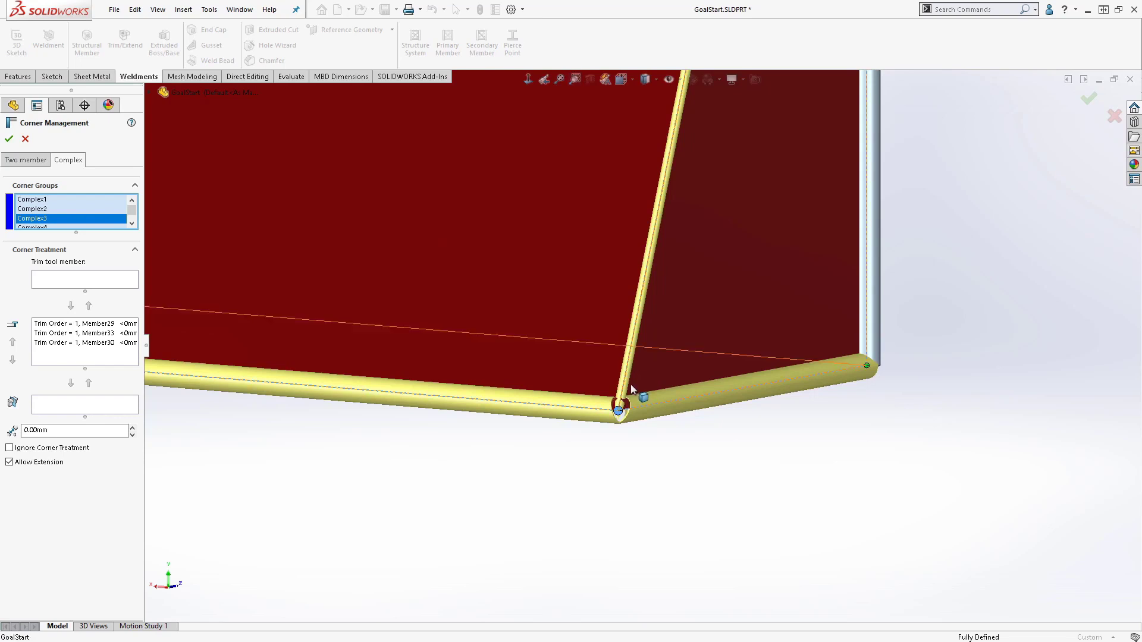
left_click(629, 386)
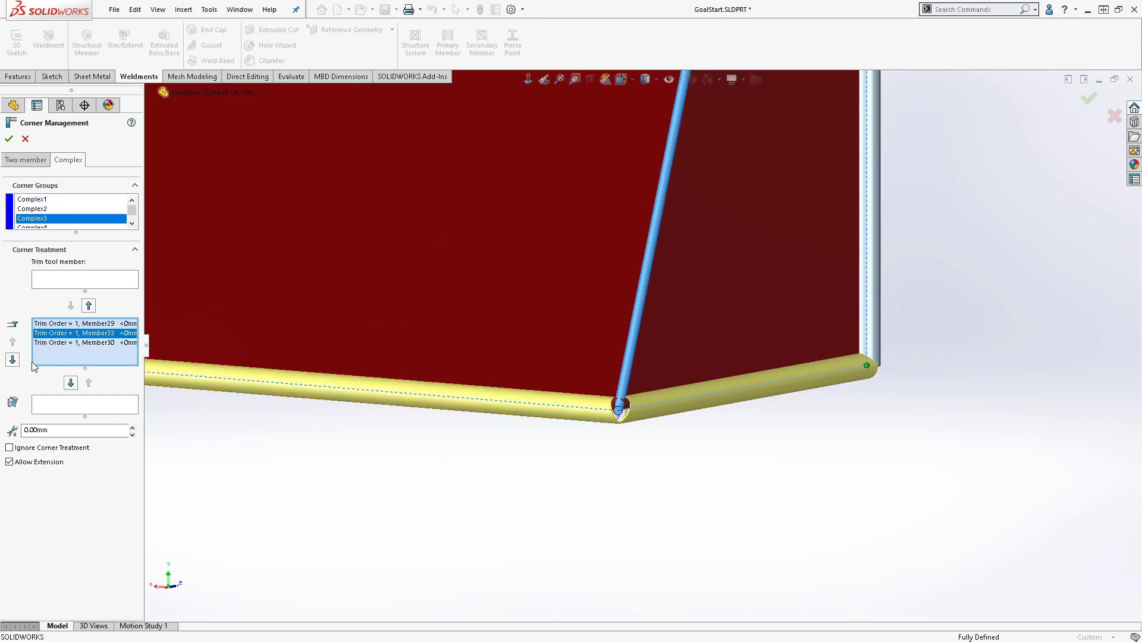
left_click(13, 360)
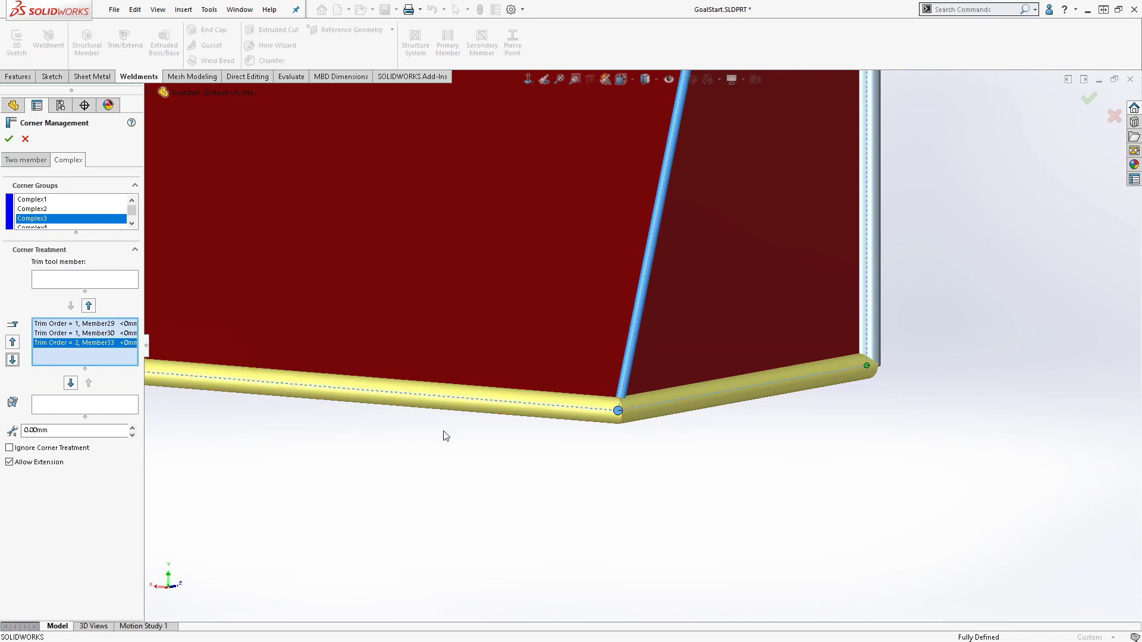
key("f")
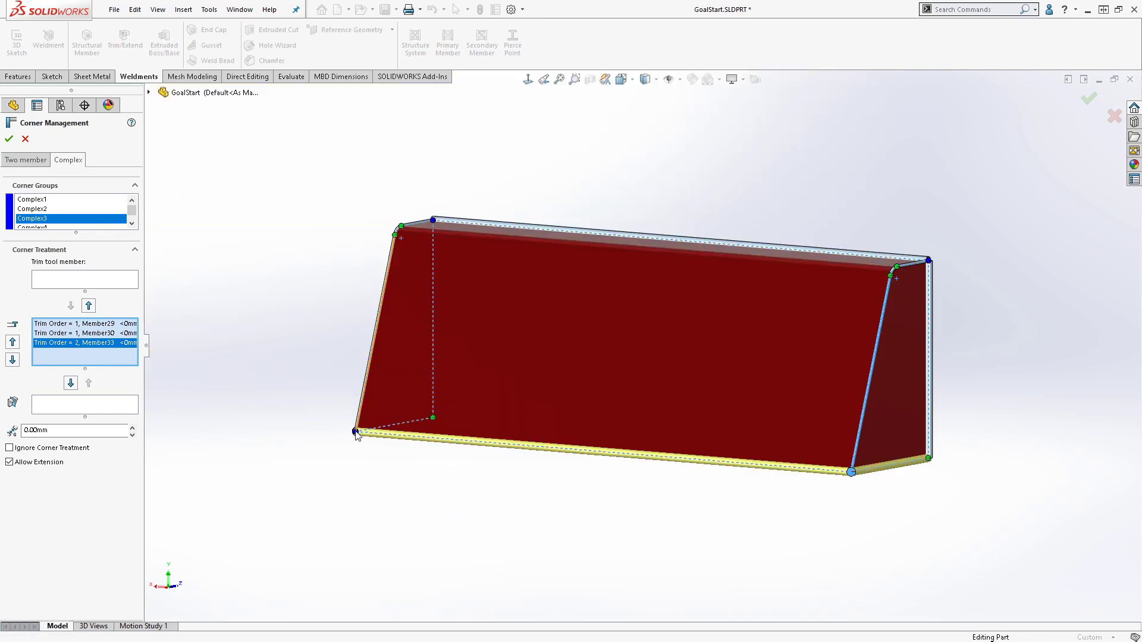
Make Member36, Member31 and Member34 trim second at the remaining corners, then apply.
left_click(356, 432)
scroll(369, 429, "down", 3)
scroll(569, 380, "down", 2)
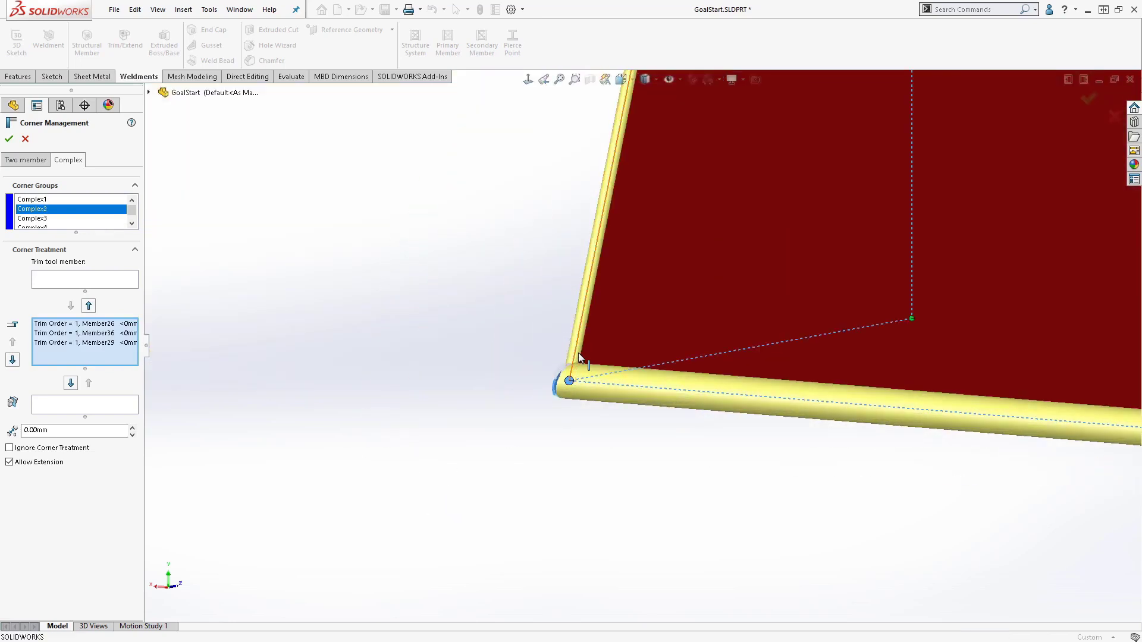
left_click(579, 355)
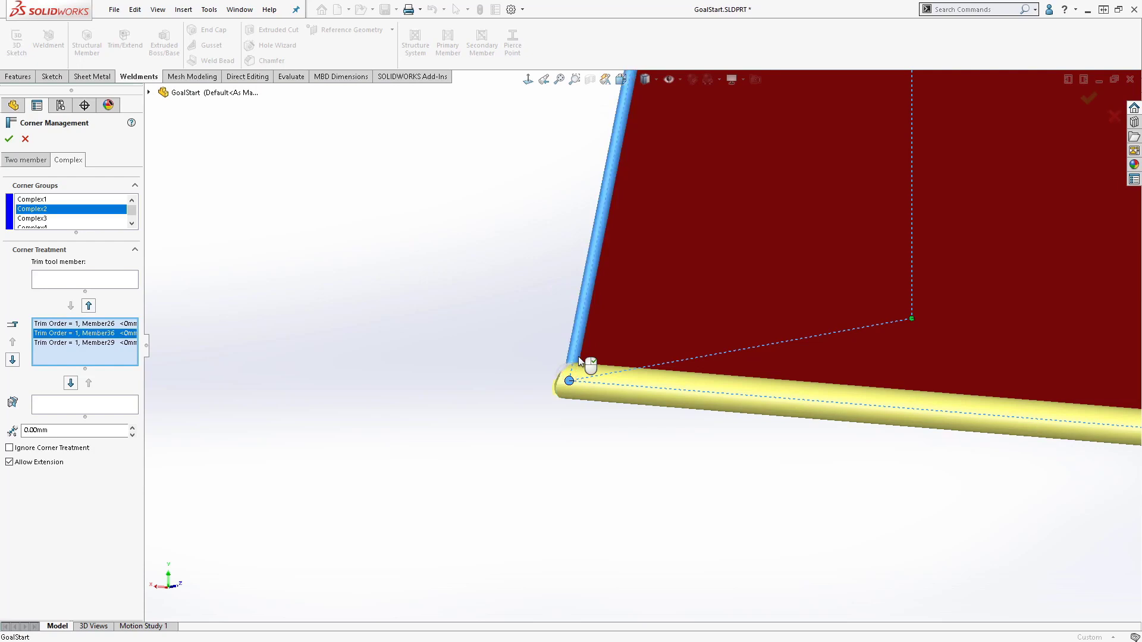
left_click(9, 361)
key("ctrl+7")
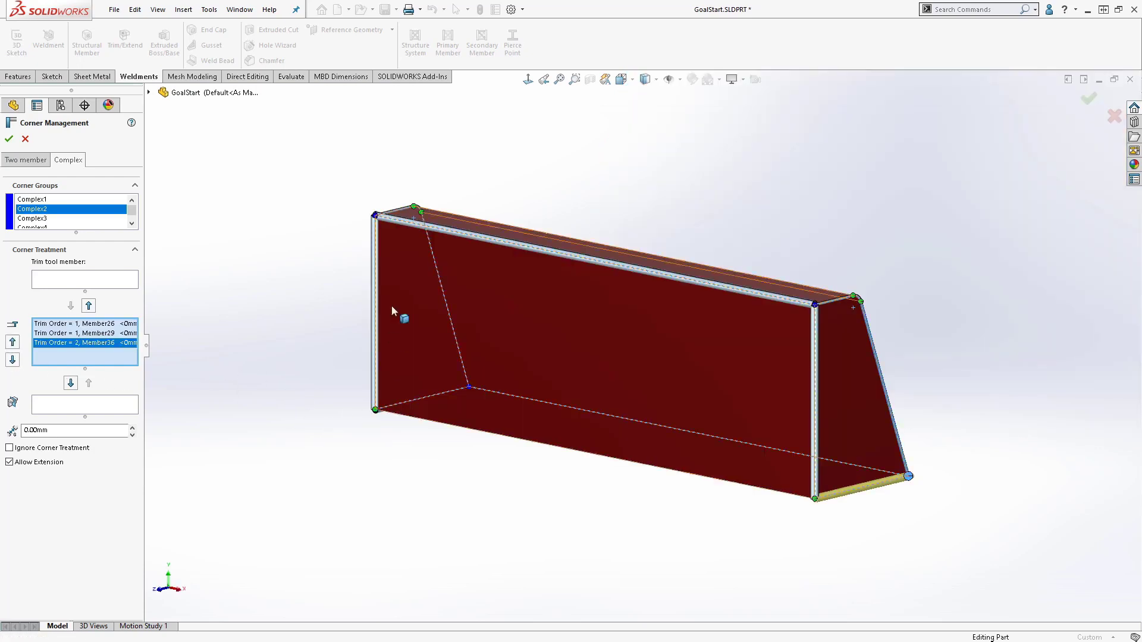
left_click(375, 216)
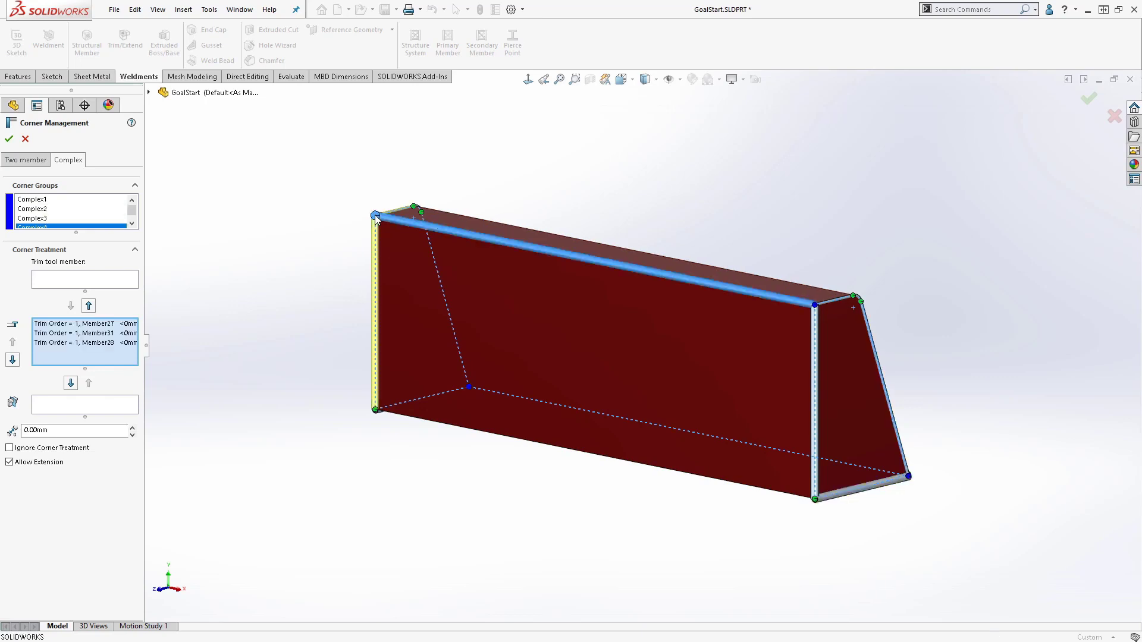
left_click(76, 334)
left_click(12, 360)
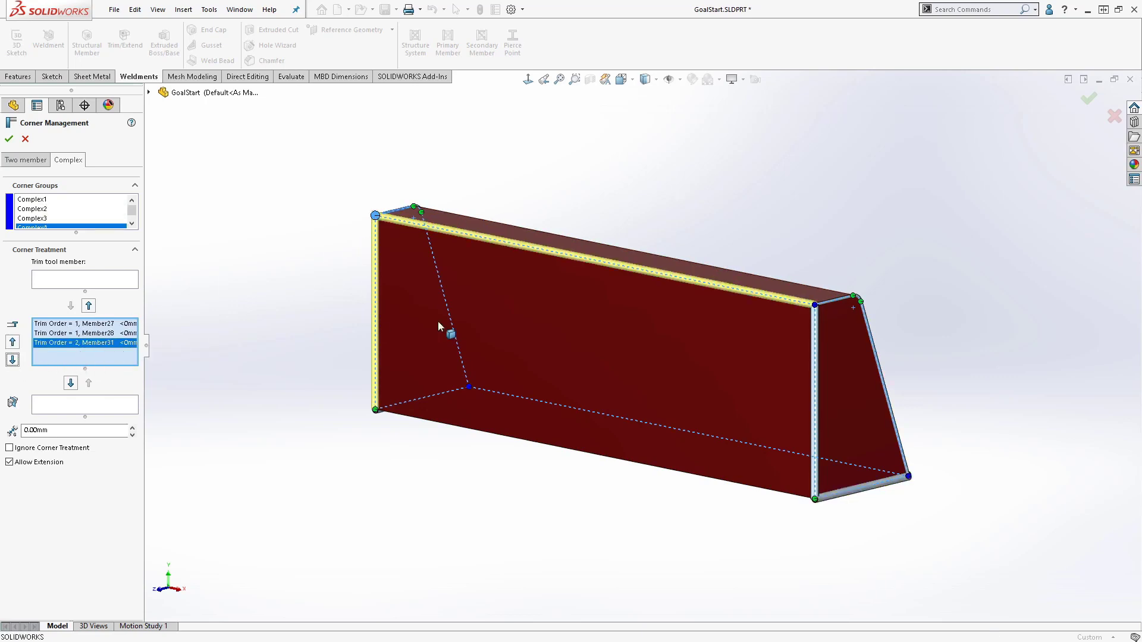
left_click(815, 306)
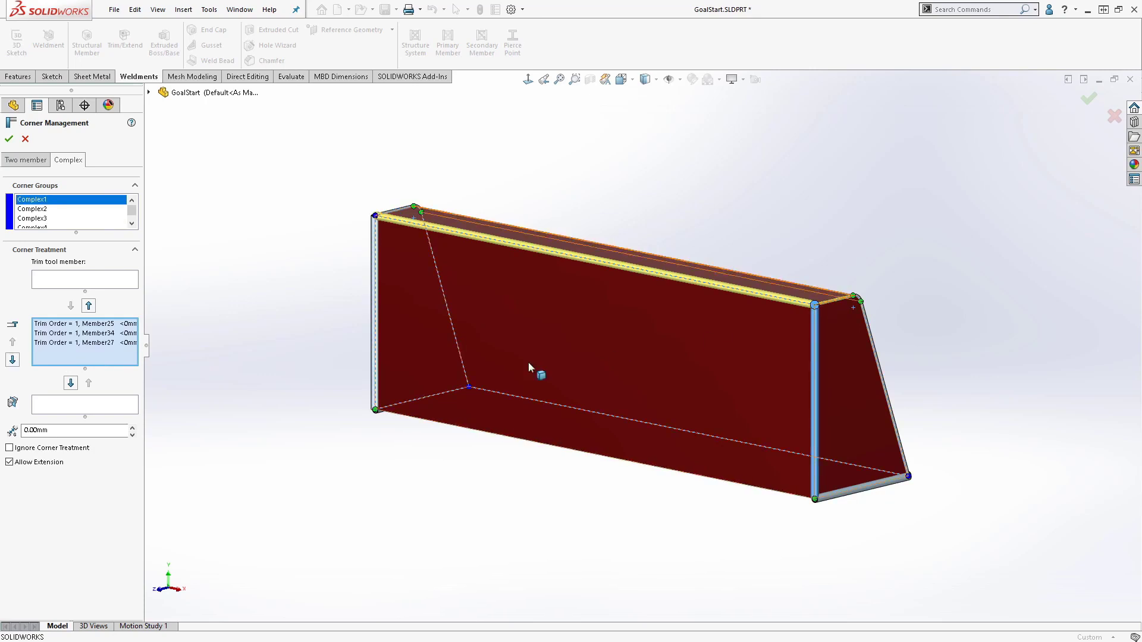
left_click(13, 361)
left_click(9, 140)
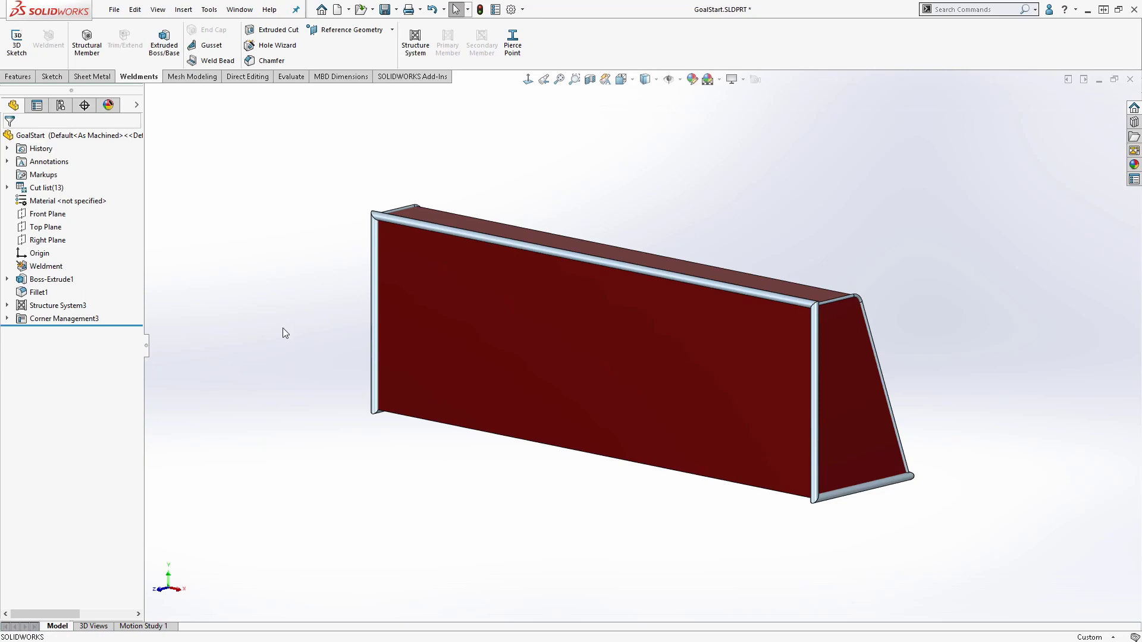
Hide the Boss-Extrude1 solid block body.
left_click(506, 334)
left_click(578, 299)
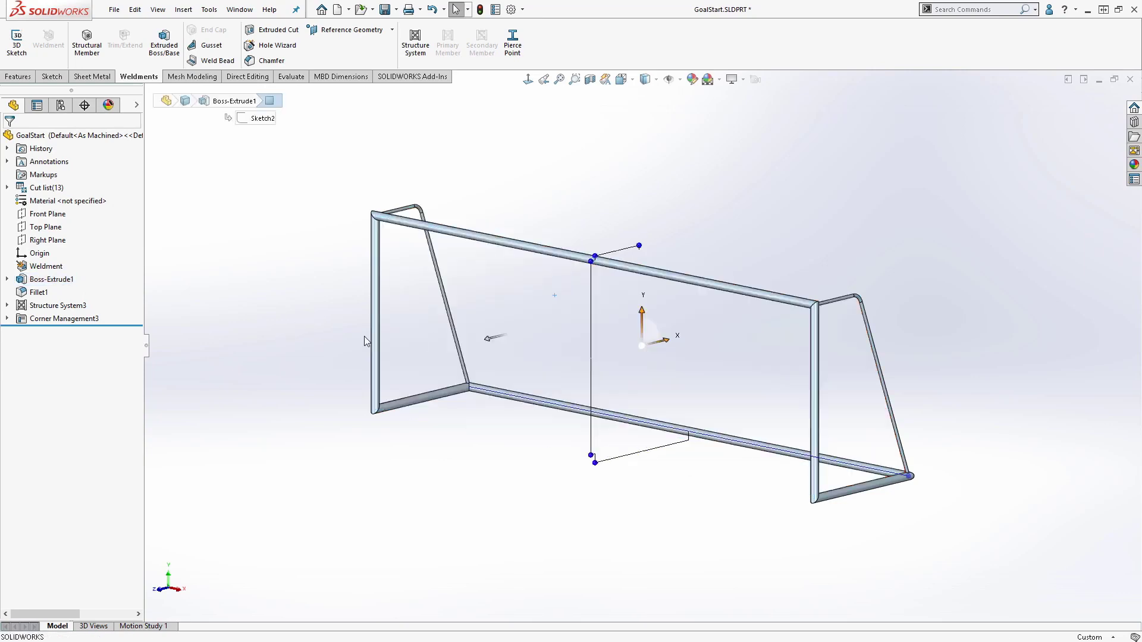